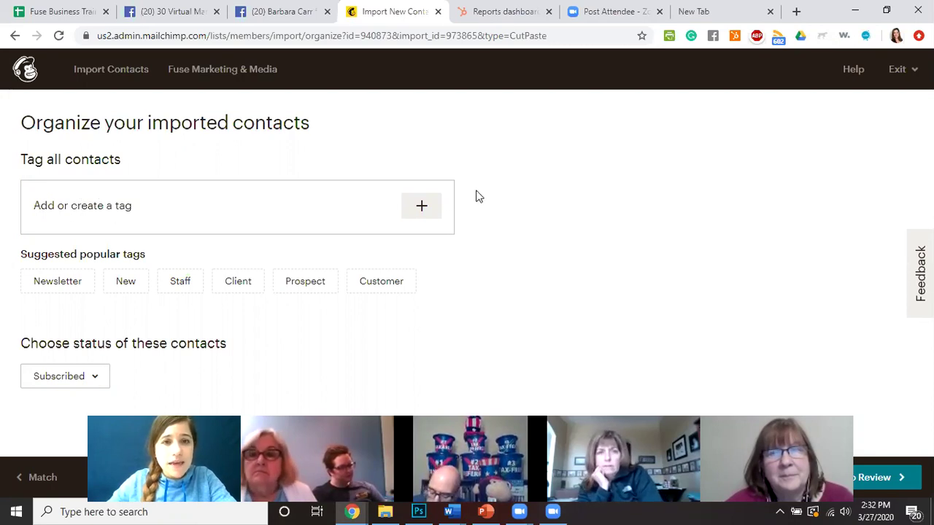
Create the tag COVID-19 and apply it to all imported contacts.
left_click(421, 208)
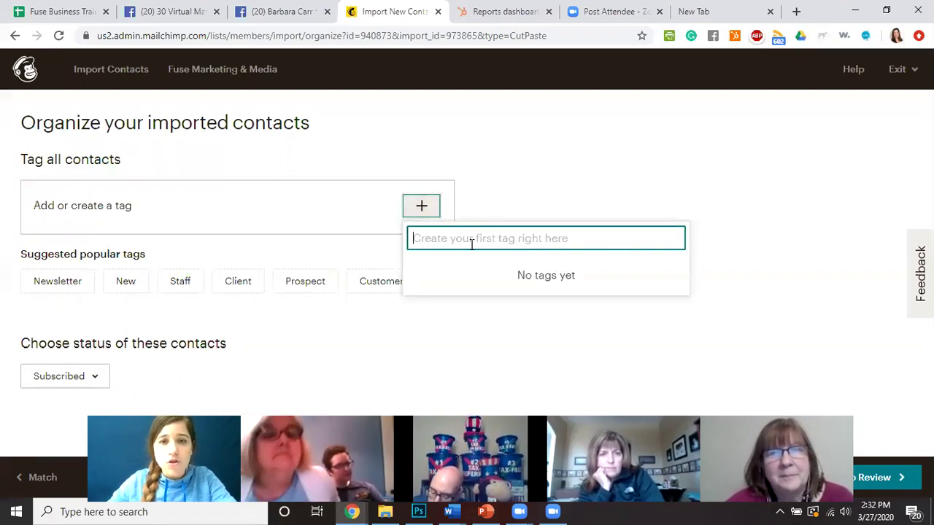
type("COVID-19")
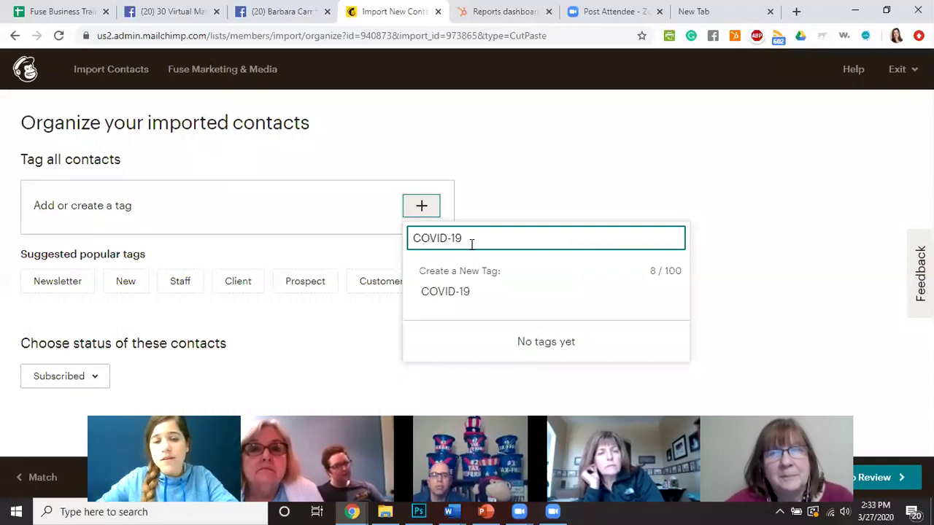
left_click(452, 296)
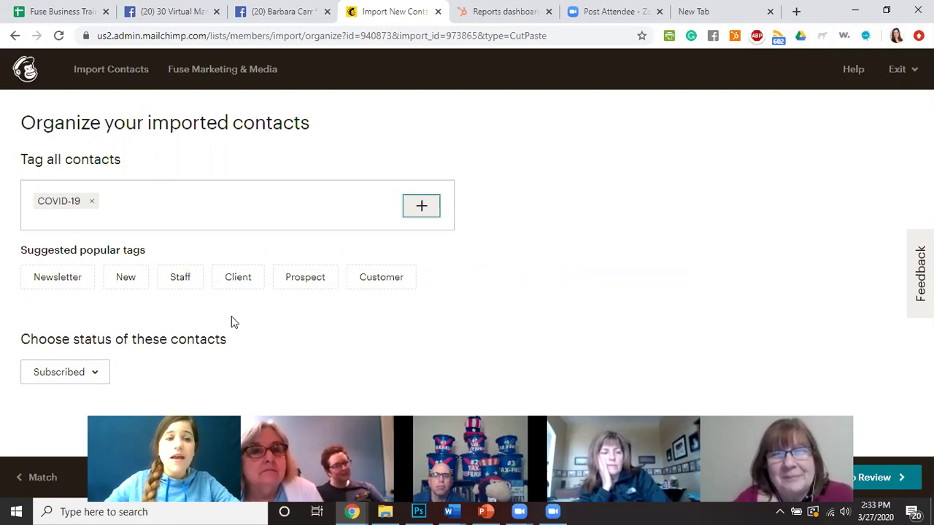
Keep the contact status set to Subscribed and continue to the import review.
left_click(94, 374)
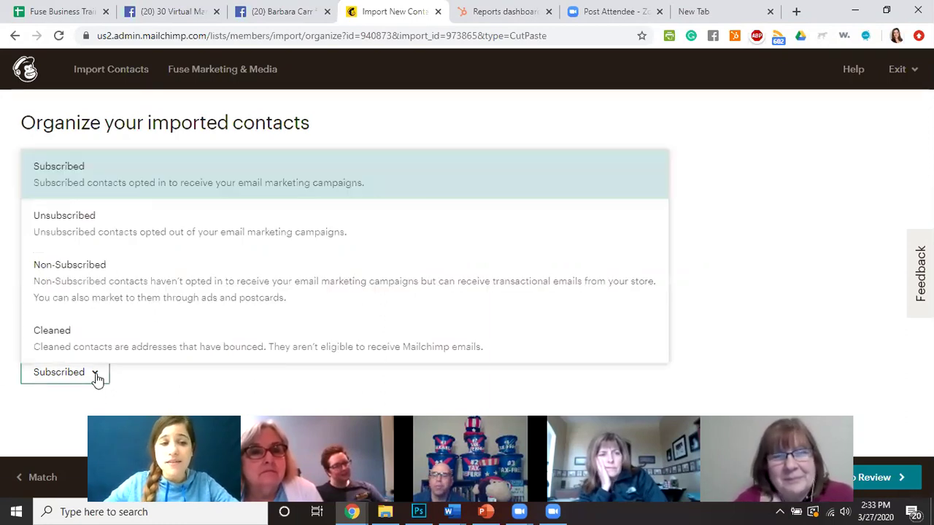
left_click(95, 375)
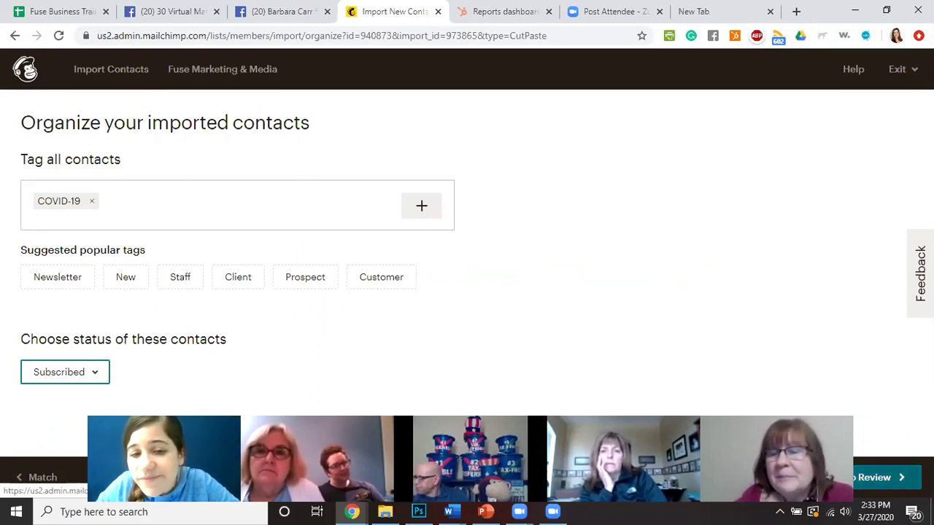
left_click(879, 477)
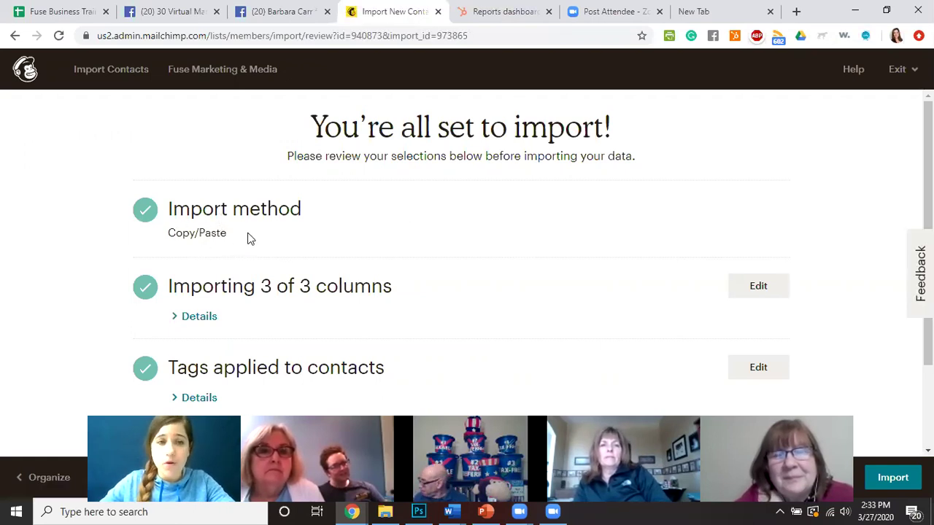
Import the reviewed contacts, giving 51 subscribers, and go back to the audience dashboard.
scroll(246, 237, "down", 1)
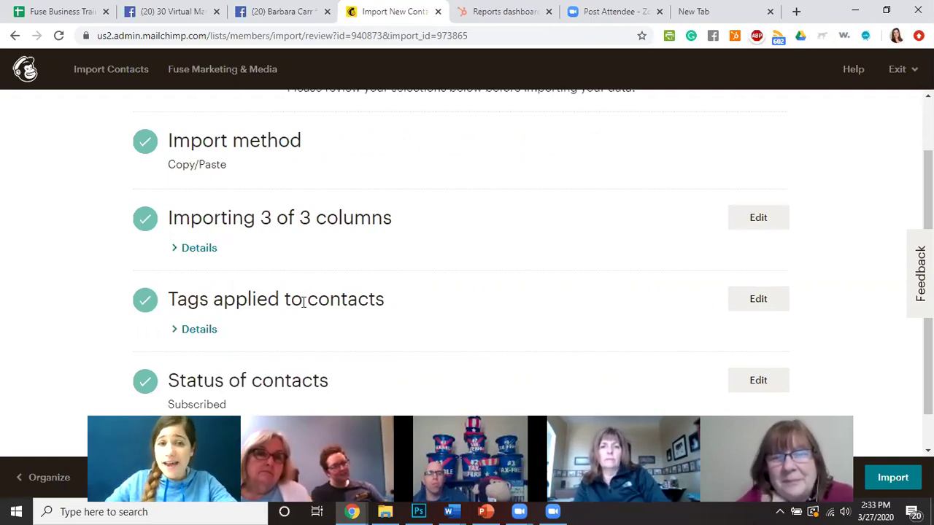
scroll(299, 299, "down", 1)
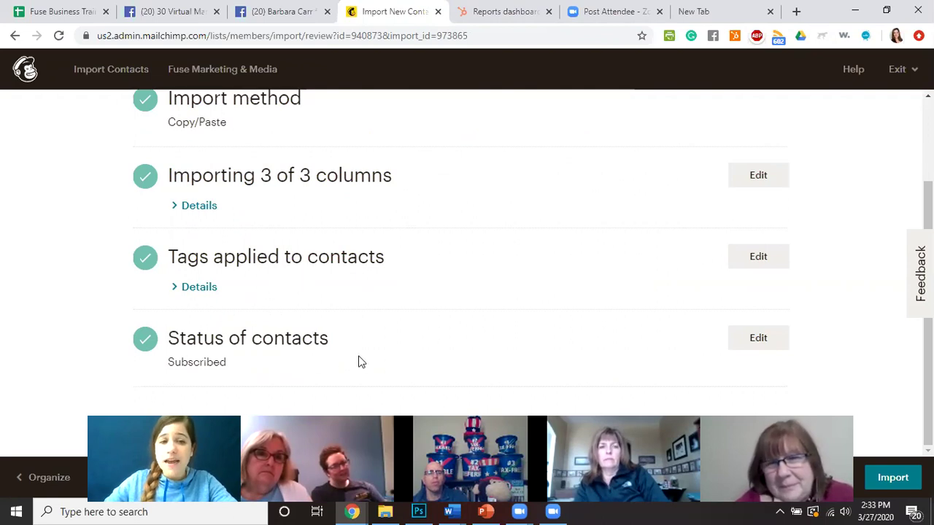
left_click(894, 478)
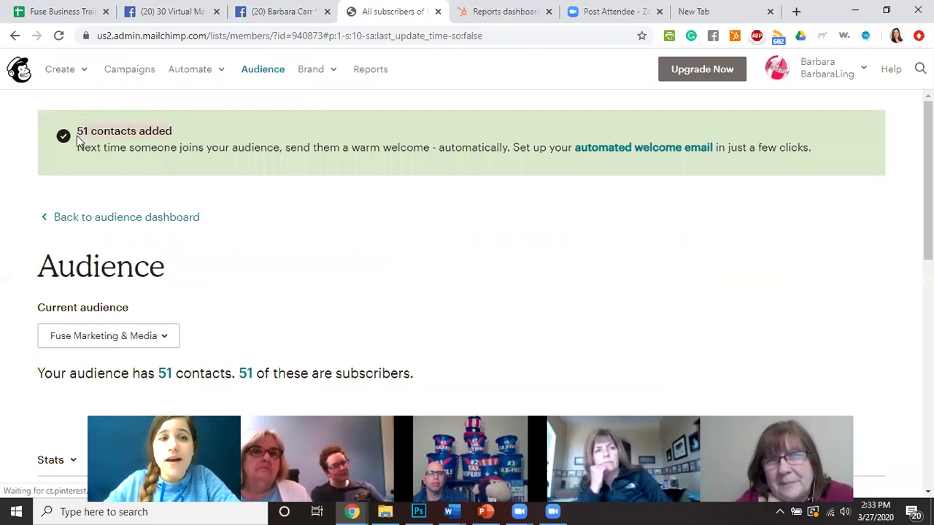
left_click(354, 227)
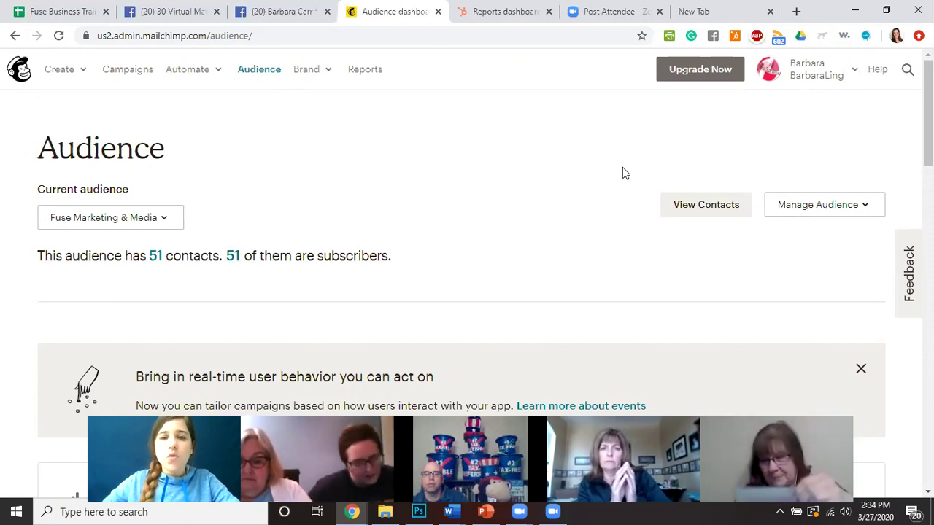
Open Settings from Manage Audience to view audience name and defaults, then list other audiences.
left_click(802, 205)
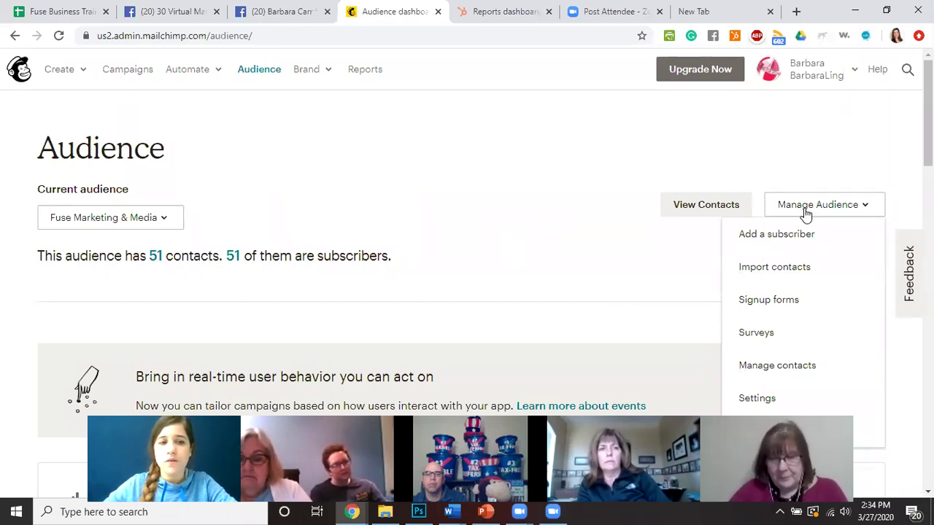
left_click(758, 306)
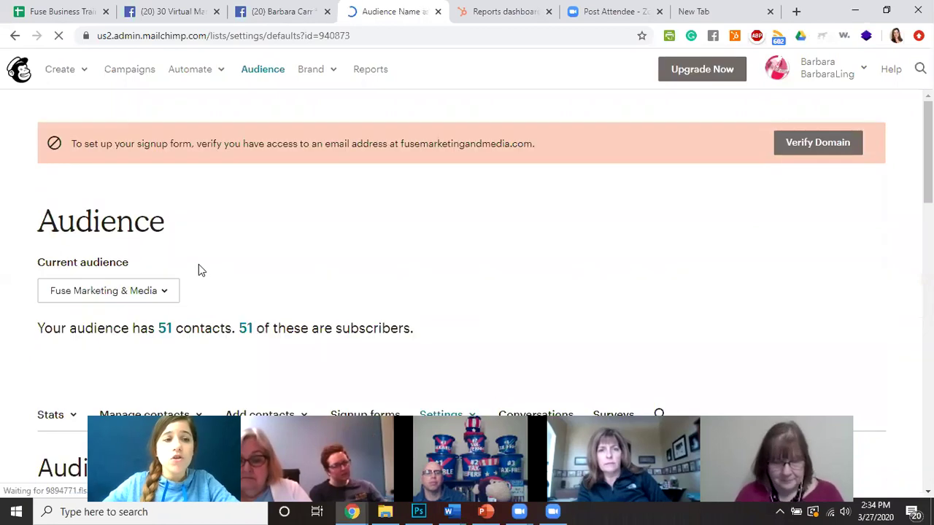
scroll(219, 268, "down", 2)
scroll(260, 288, "down", 3)
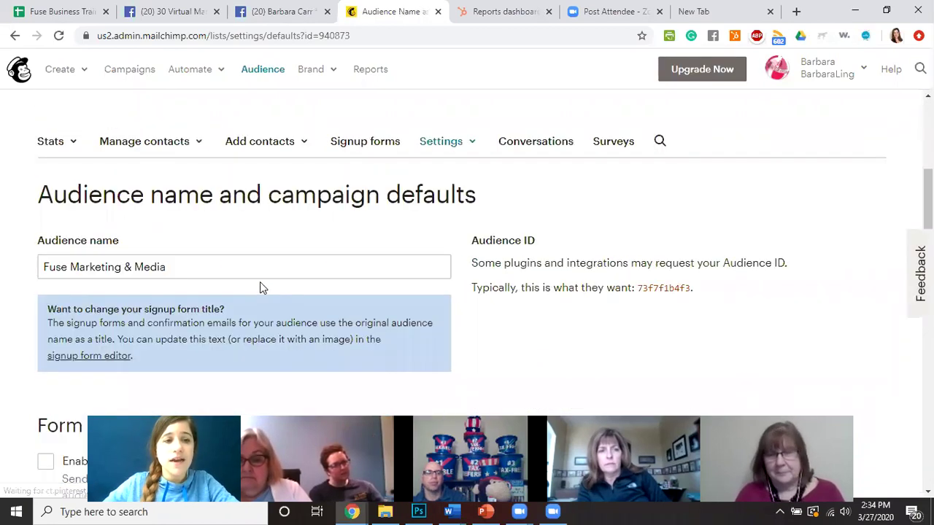
scroll(259, 284, "down", 1)
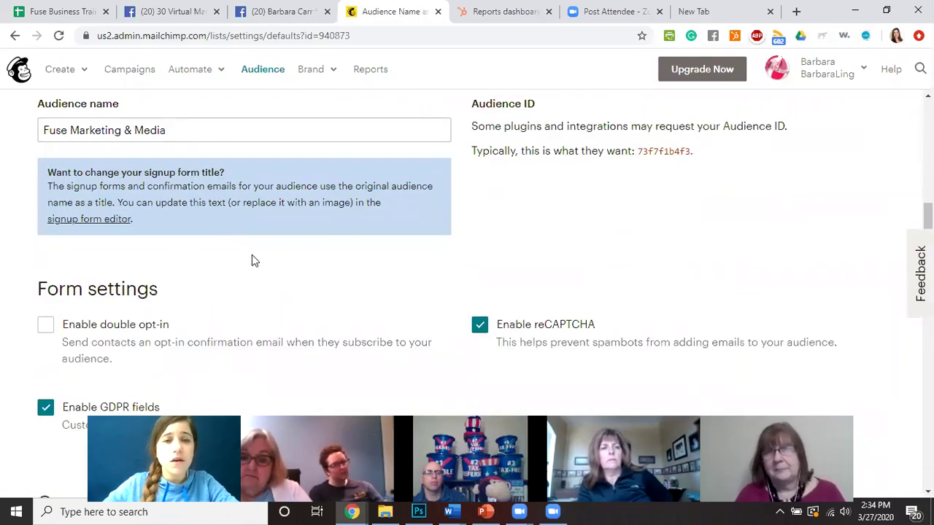
scroll(252, 255, "up", 4)
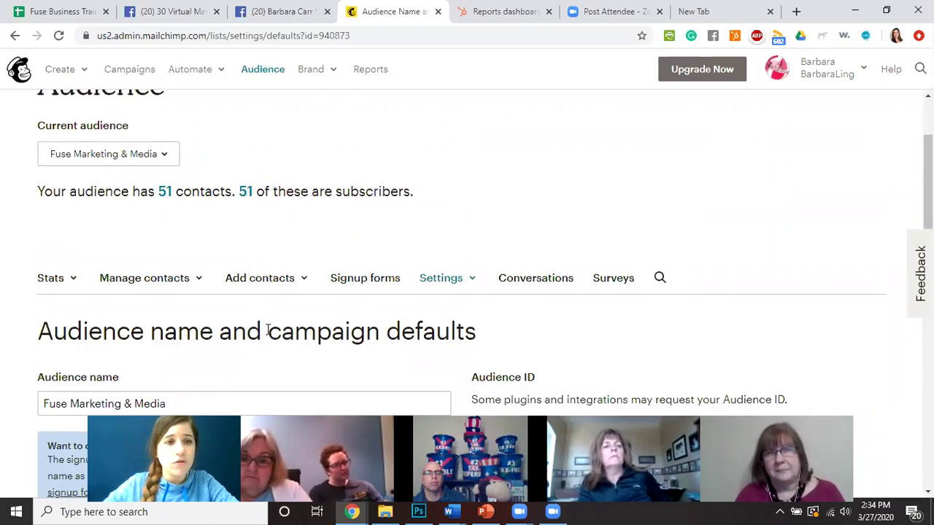
scroll(299, 317, "up", 2)
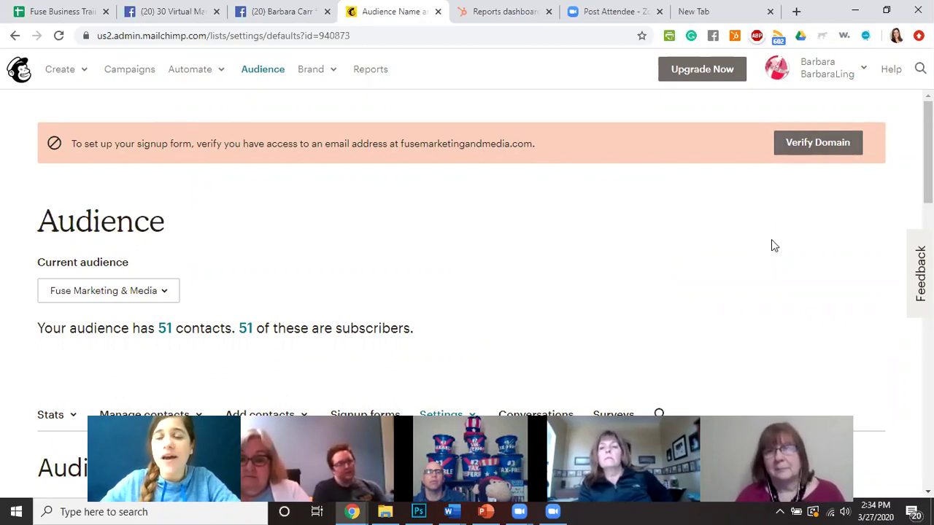
scroll(686, 262, "down", 1)
scroll(411, 308, "down", 3)
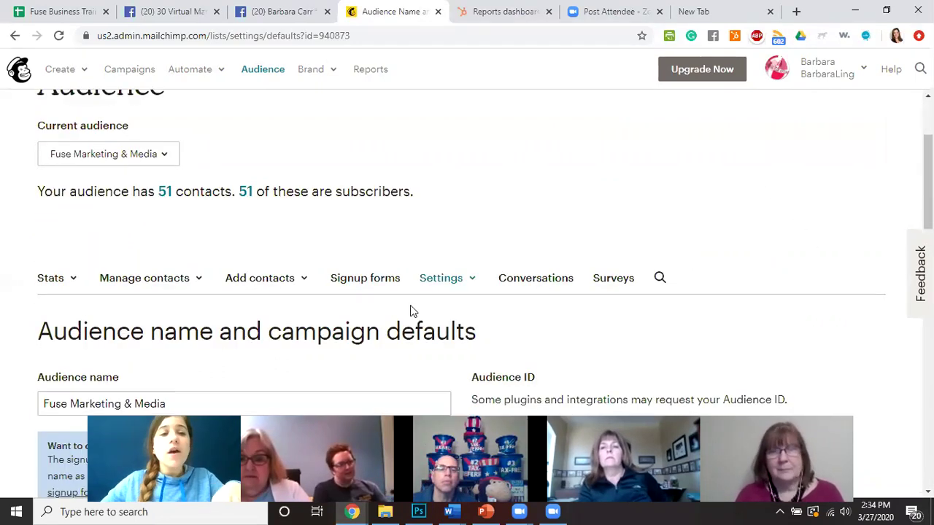
scroll(308, 227, "up", 3)
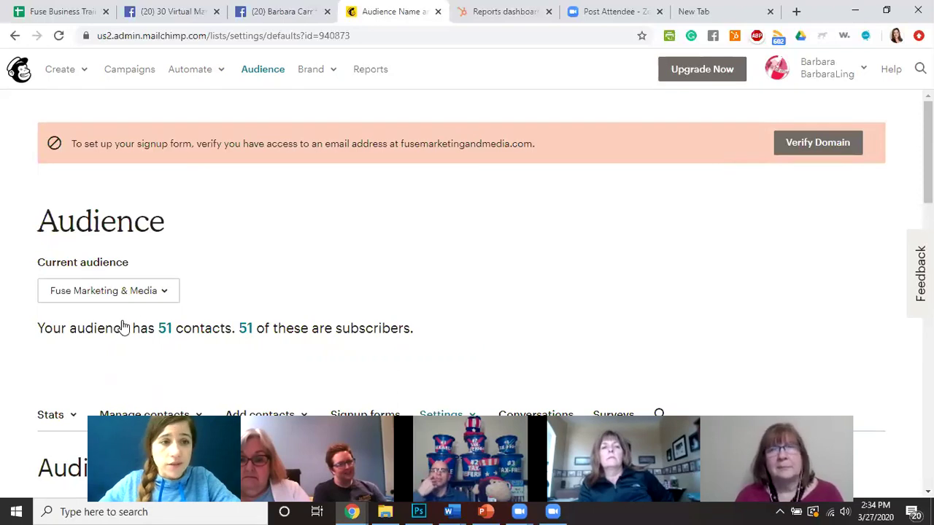
left_click(133, 295)
Switch to the Fuse Business Training ROADMAP audience and open its signup form builder.
left_click(140, 380)
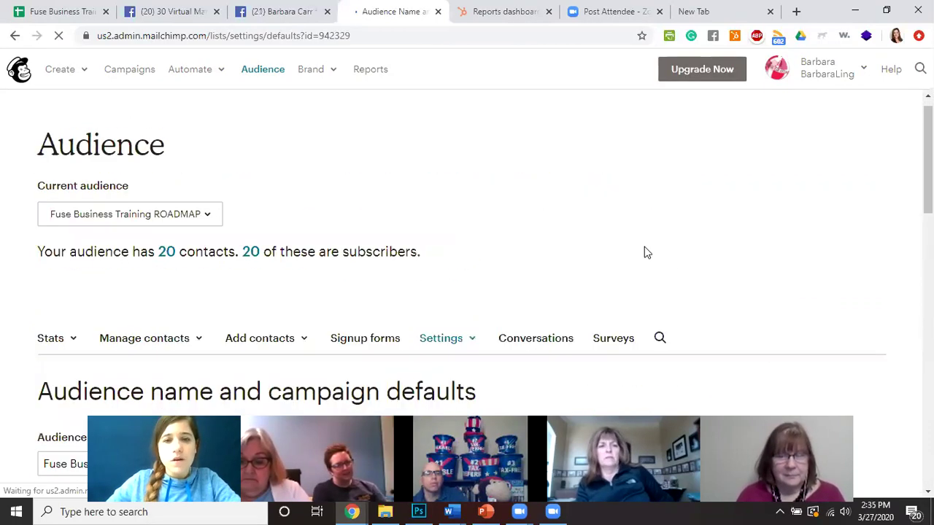
scroll(406, 277, "down", 1)
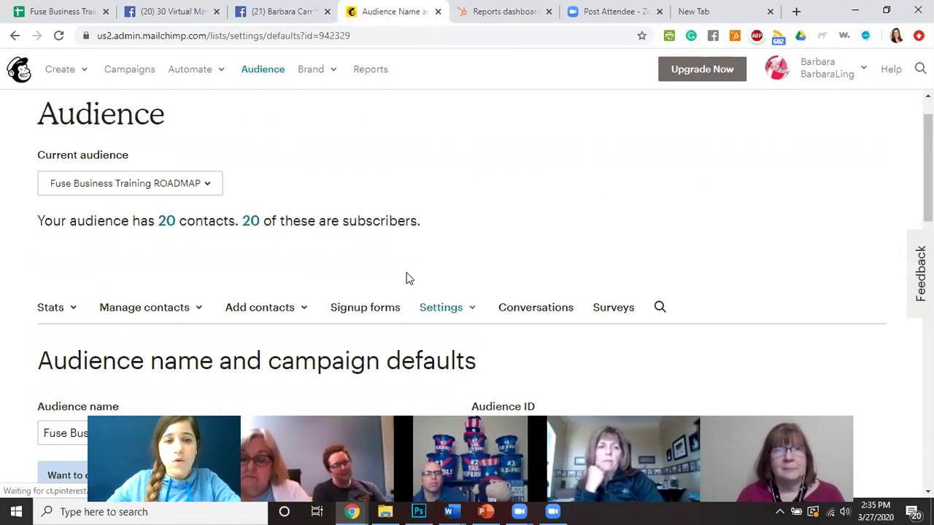
left_click(356, 295)
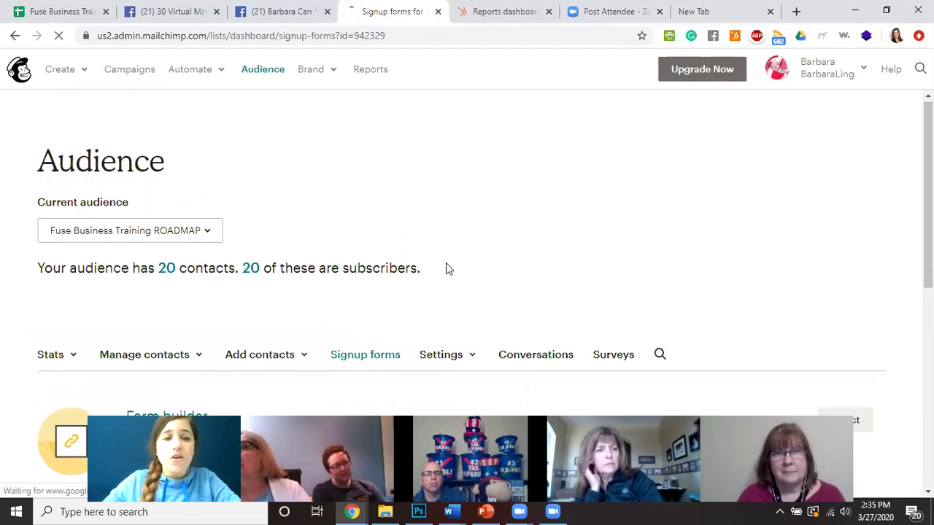
scroll(445, 268, "down", 3)
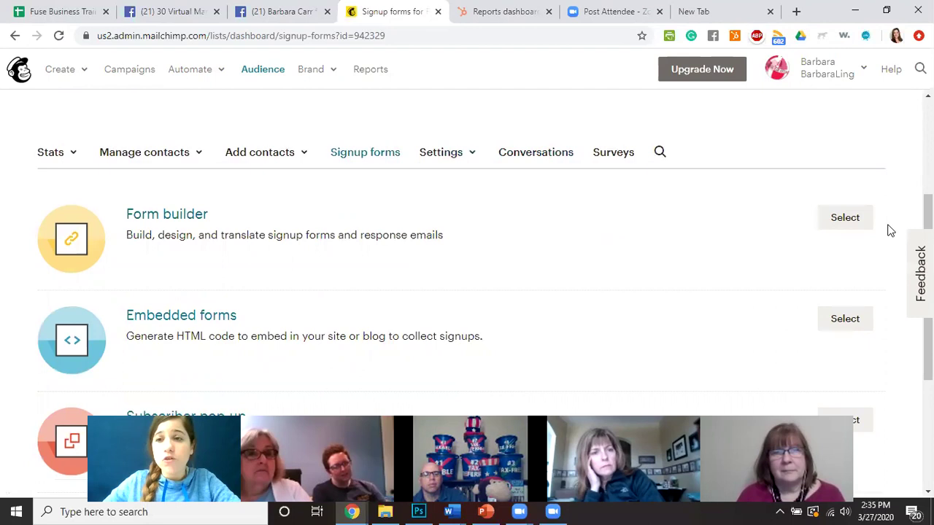
left_click(844, 222)
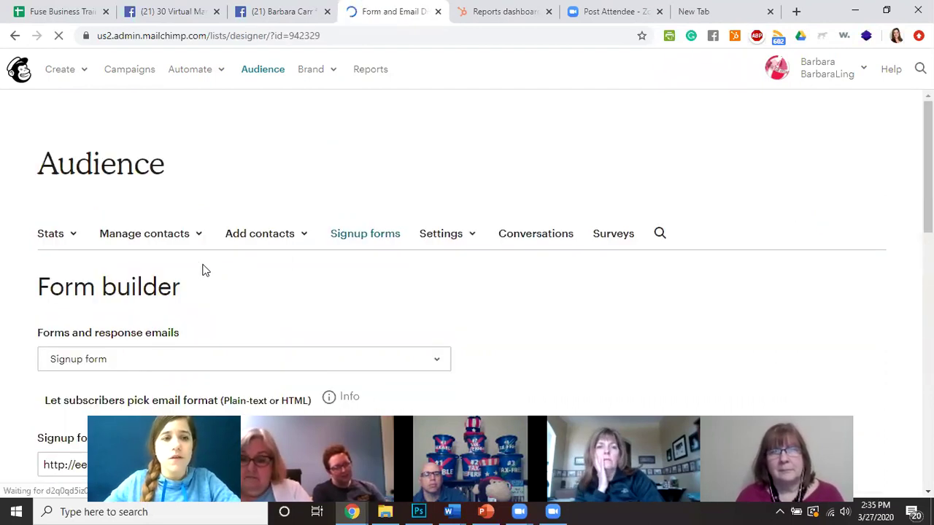
scroll(212, 265, "down", 2)
scroll(215, 265, "down", 1)
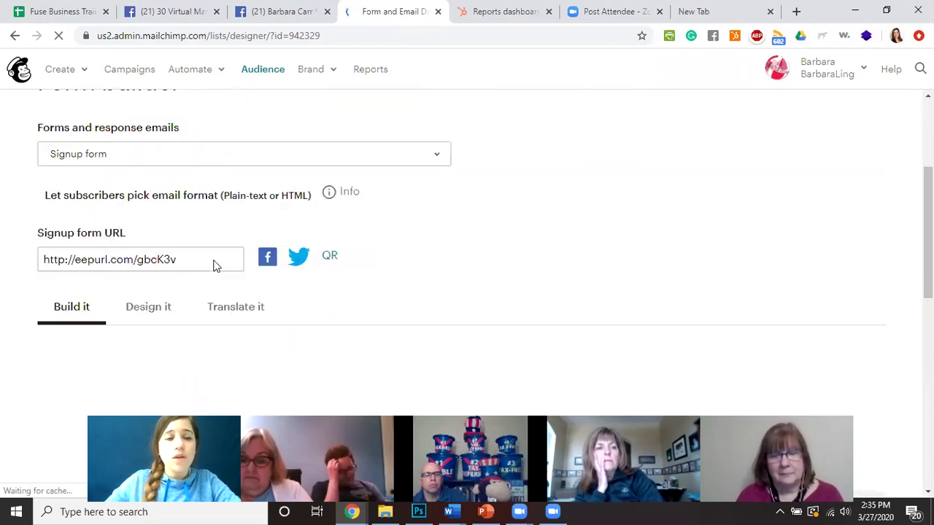
scroll(332, 262, "down", 2)
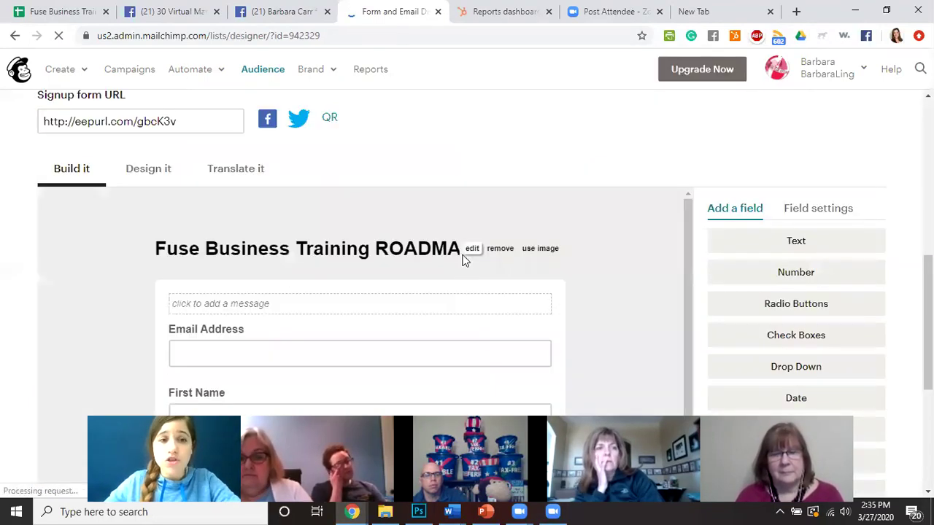
scroll(326, 284, "down", 1)
scroll(327, 285, "down", 4)
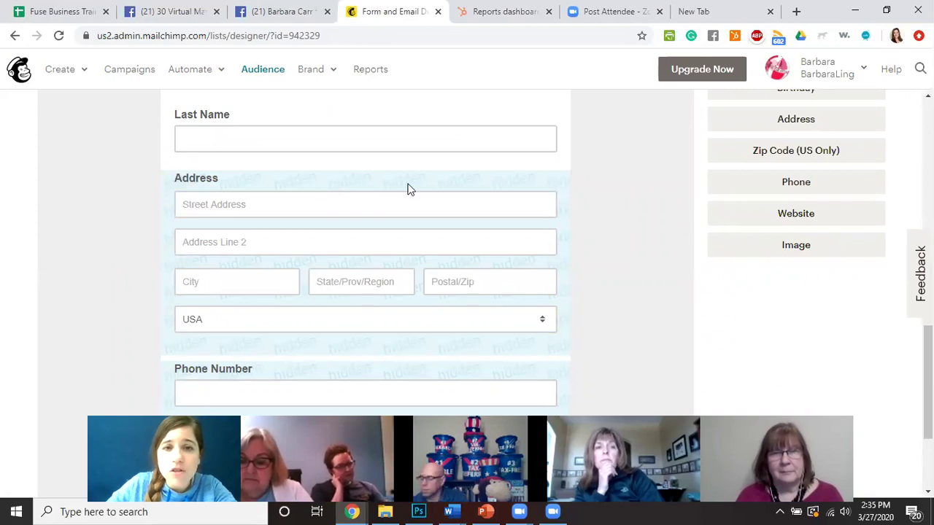
key("ctrl+plus")
key("ctrl+plus")
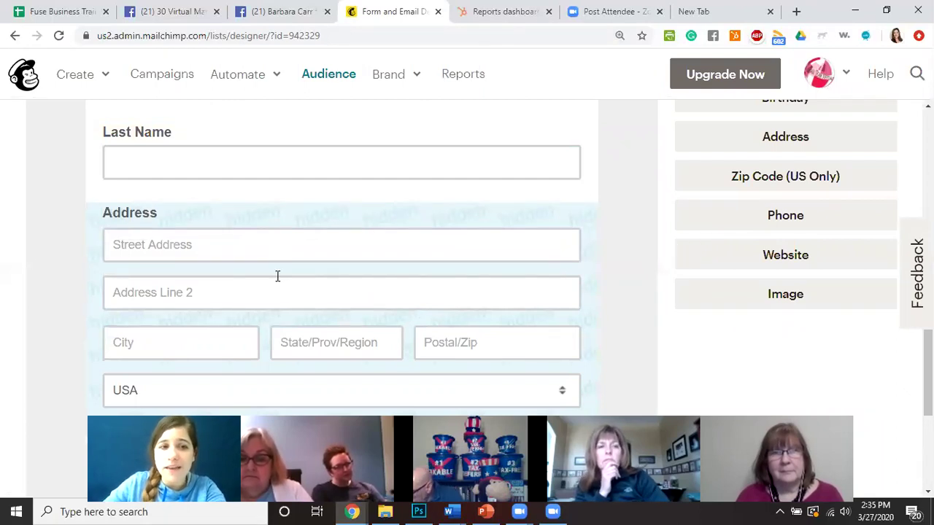
scroll(277, 276, "down", 3)
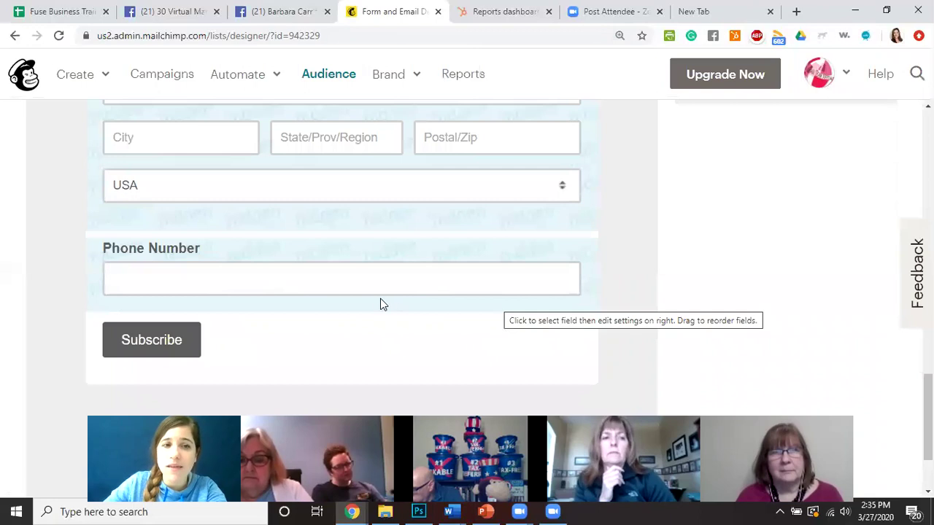
scroll(380, 299, "up", 5)
scroll(159, 215, "up", 1)
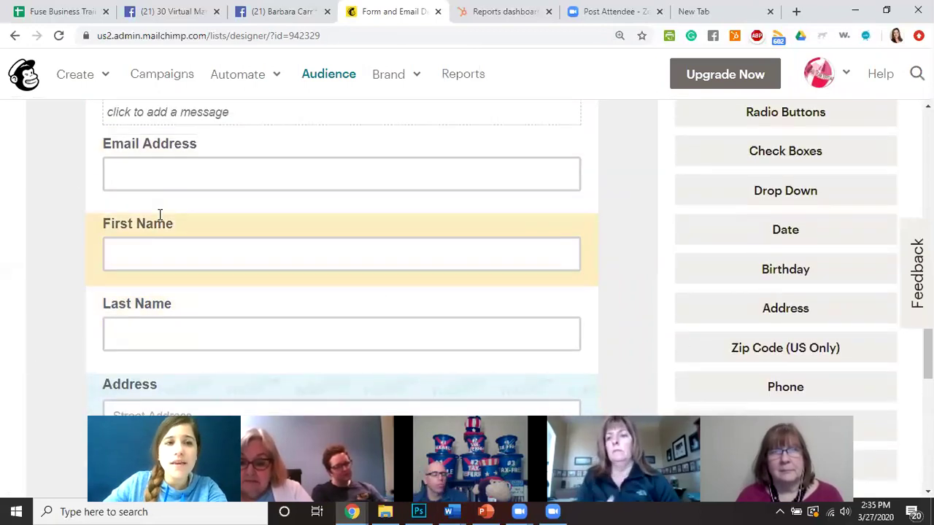
scroll(164, 201, "up", 1)
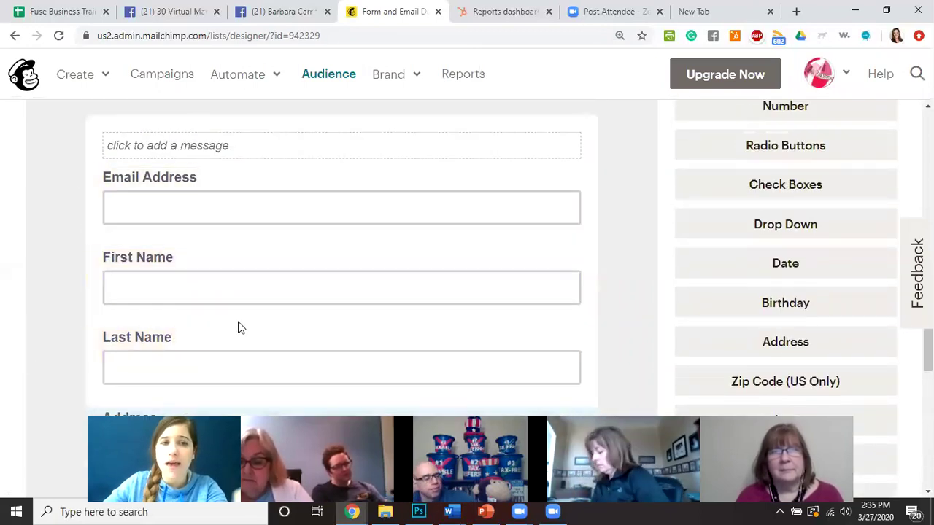
scroll(219, 306, "up", 3)
scroll(190, 168, "up", 1)
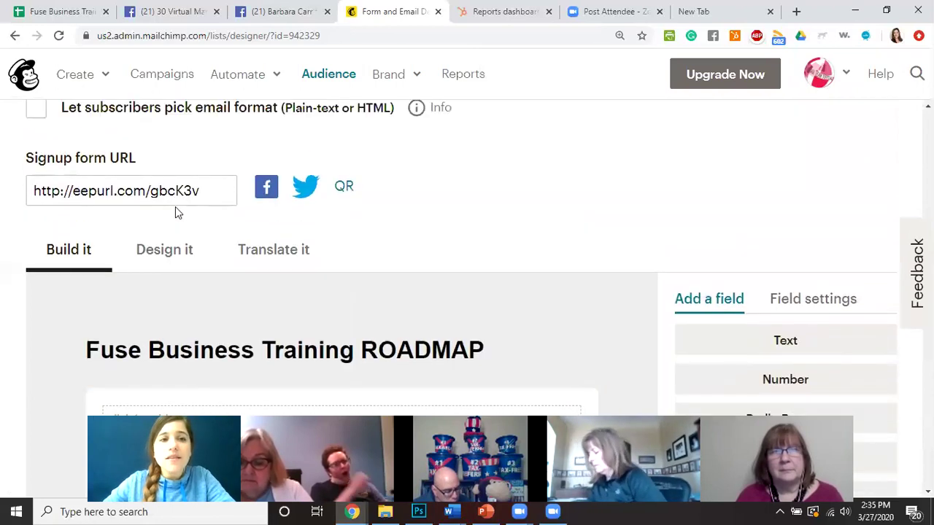
left_click(193, 190)
key("ctrl+c")
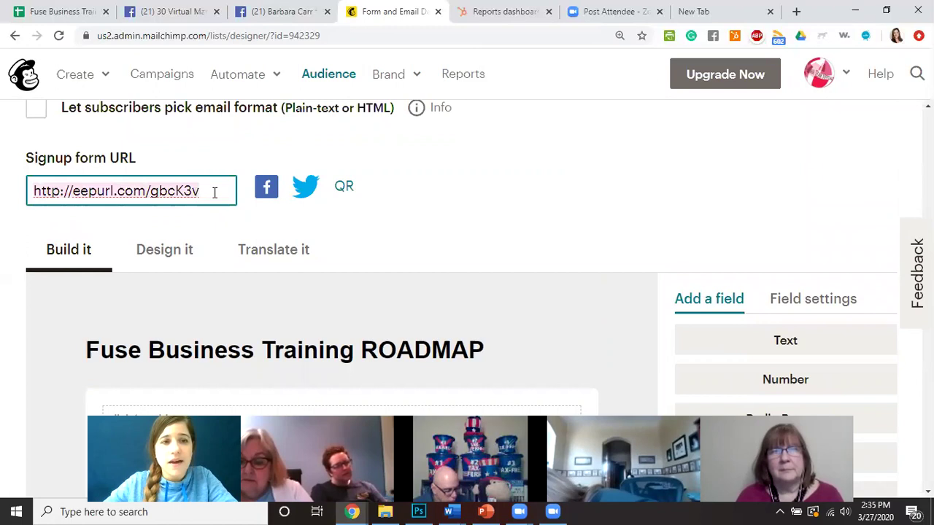
Load the copied eepurl signup link in a new browser tab to view the live form.
left_click(798, 12)
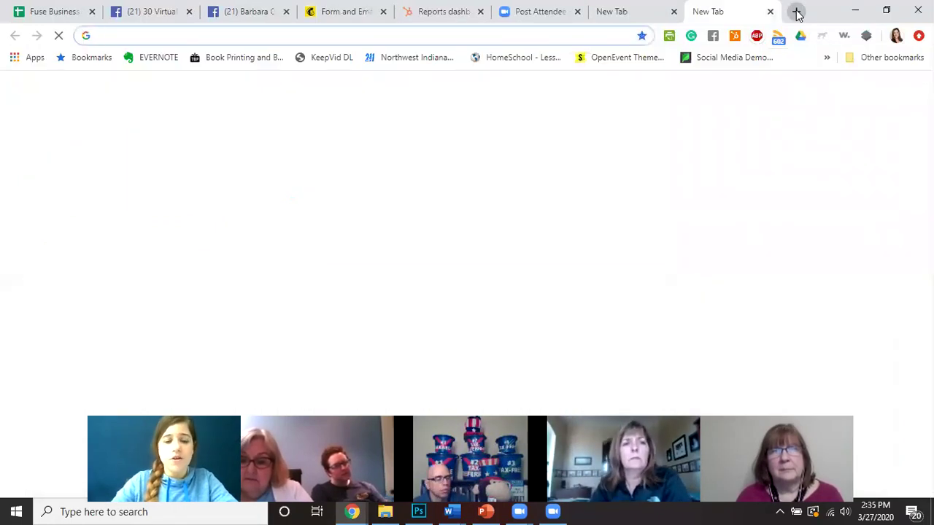
key("ctrl+v")
key("Return")
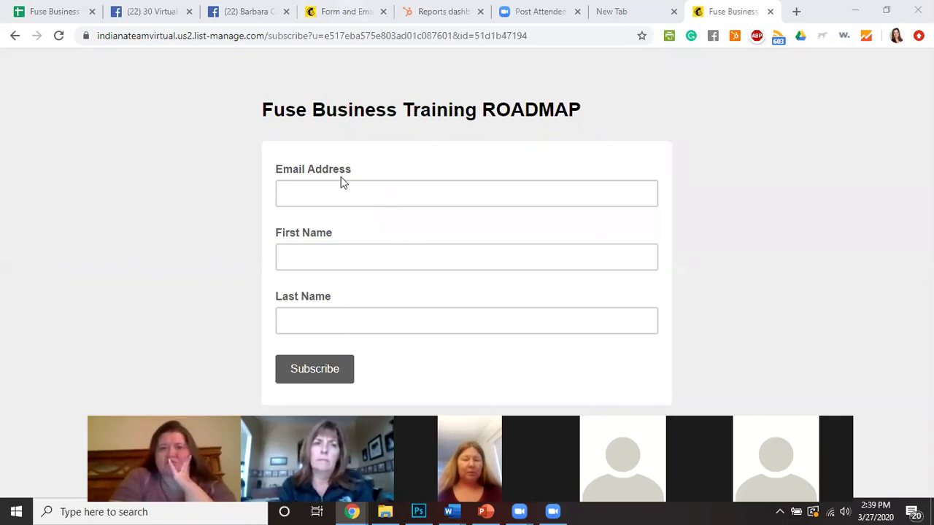
In the form builder, switch the Address field to Visible and then back to Hidden.
left_click(344, 13)
scroll(421, 294, "down", 5)
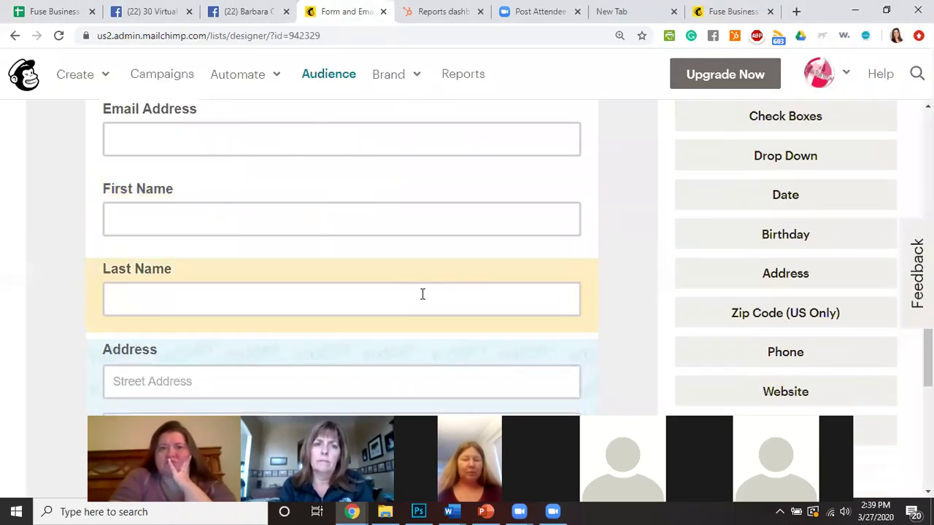
scroll(409, 294, "down", 3)
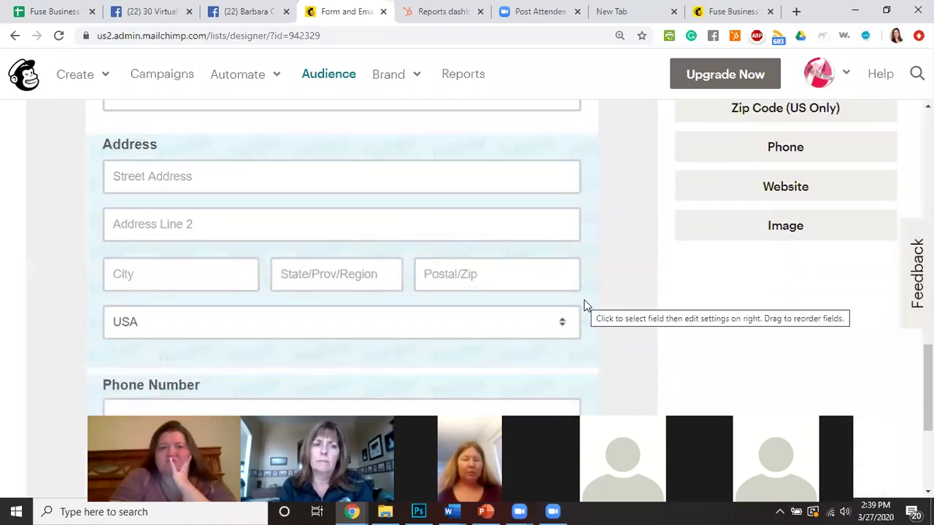
left_click(297, 156)
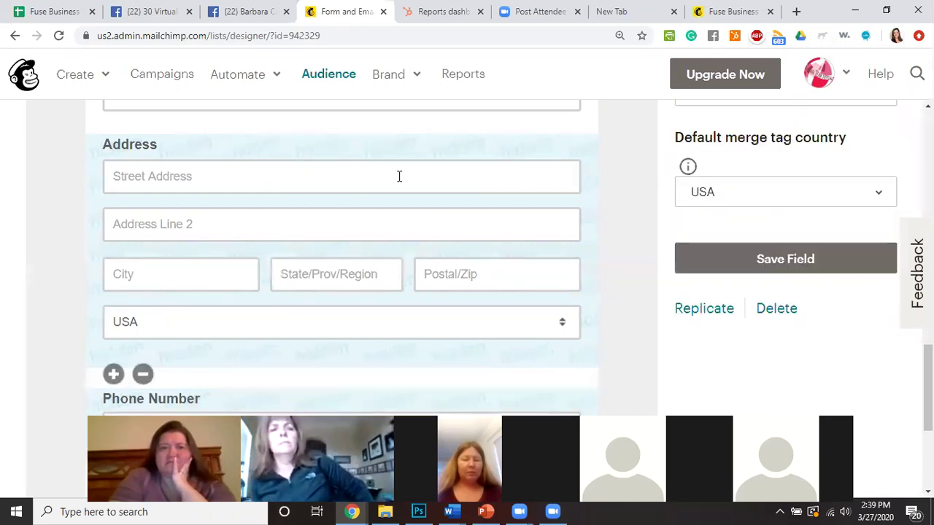
scroll(788, 241, "up", 2)
scroll(785, 246, "up", 2)
scroll(729, 349, "down", 1)
left_click(686, 308)
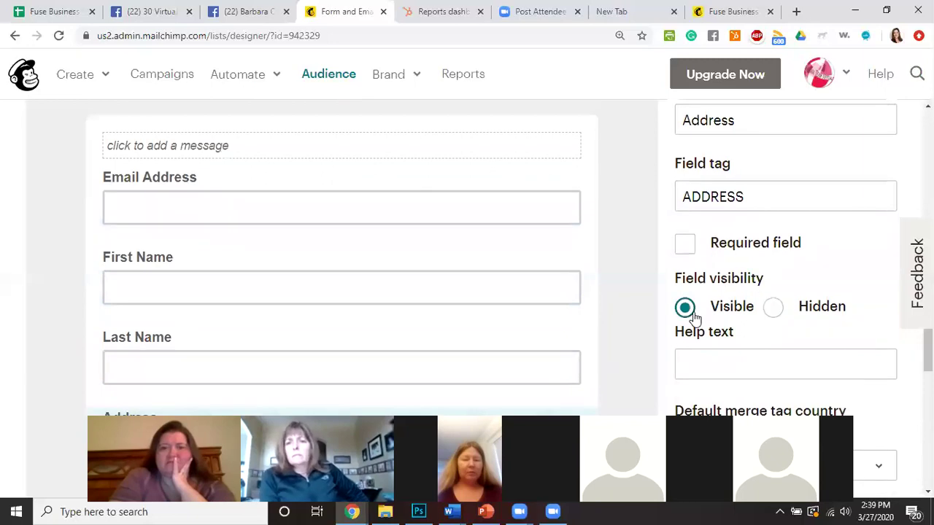
left_click(773, 311)
scroll(595, 275, "up", 10)
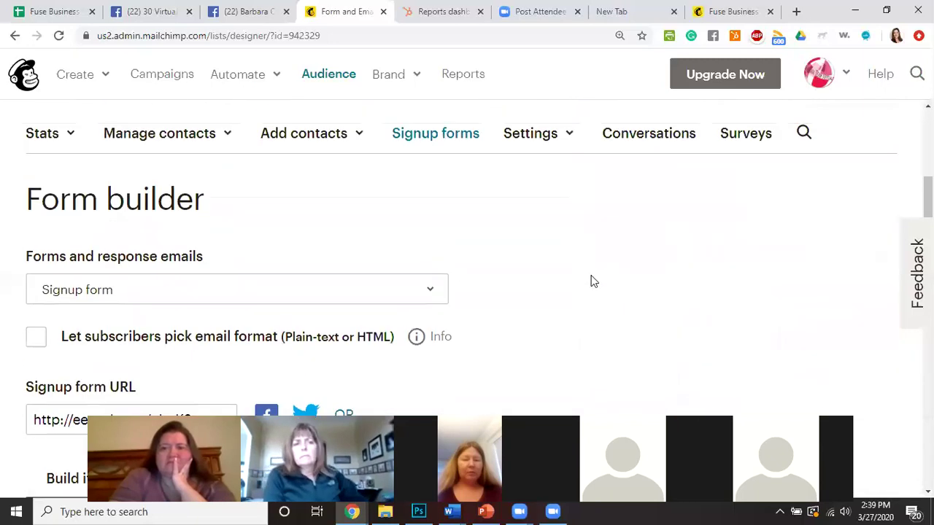
scroll(431, 271, "down", 3)
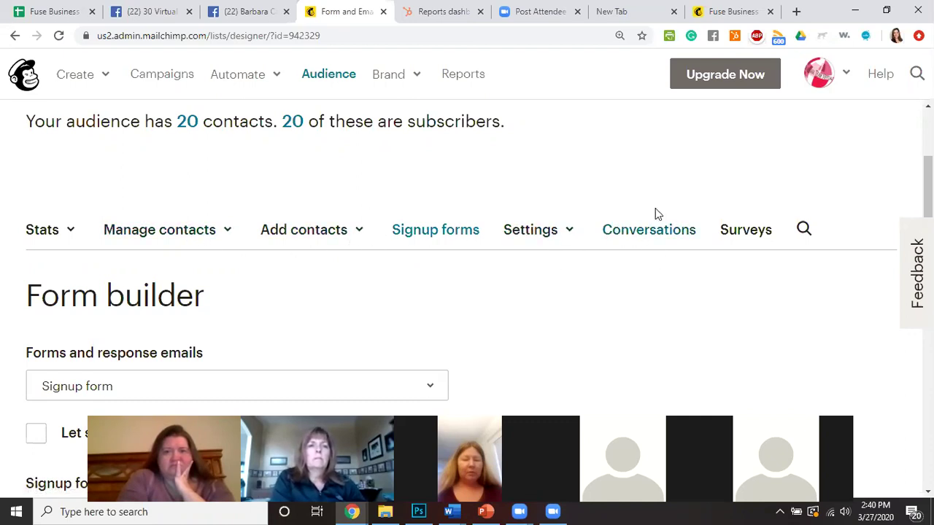
On the Campaigns list at 100% zoom, show extra actions for the Welcome message campaign.
left_click(165, 78)
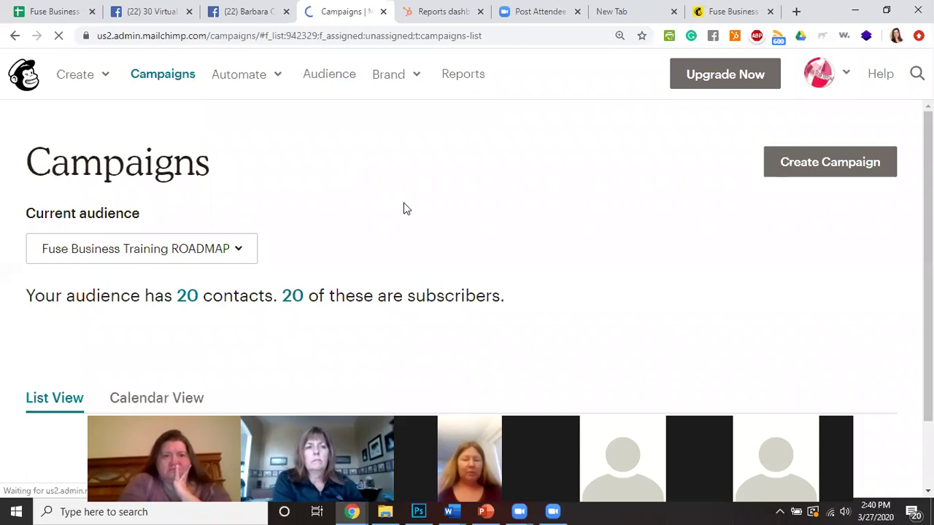
scroll(406, 209, "down", 1)
scroll(407, 210, "down", 1)
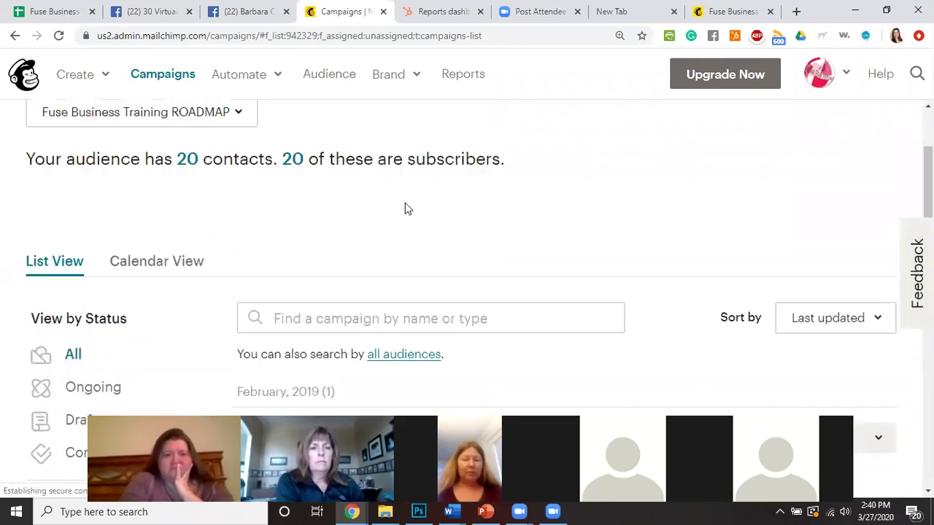
scroll(406, 209, "up", 2)
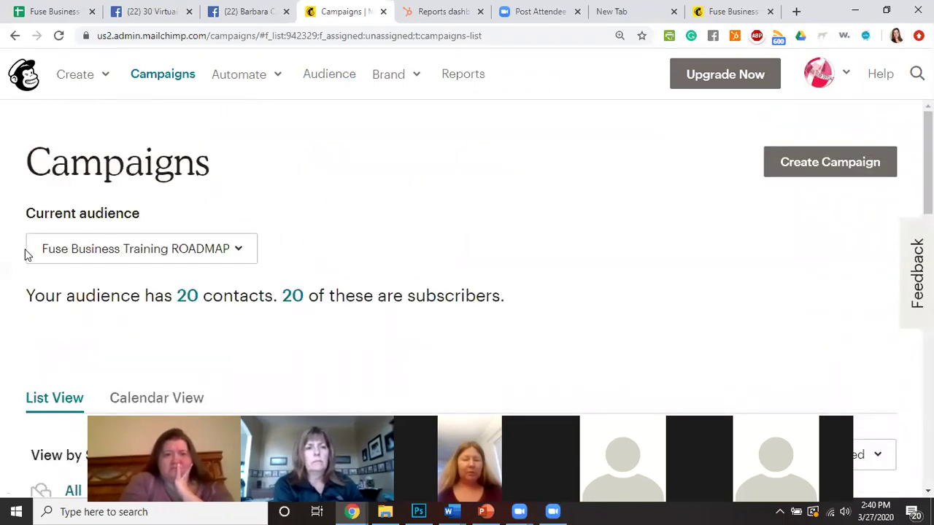
scroll(503, 240, "down", 4)
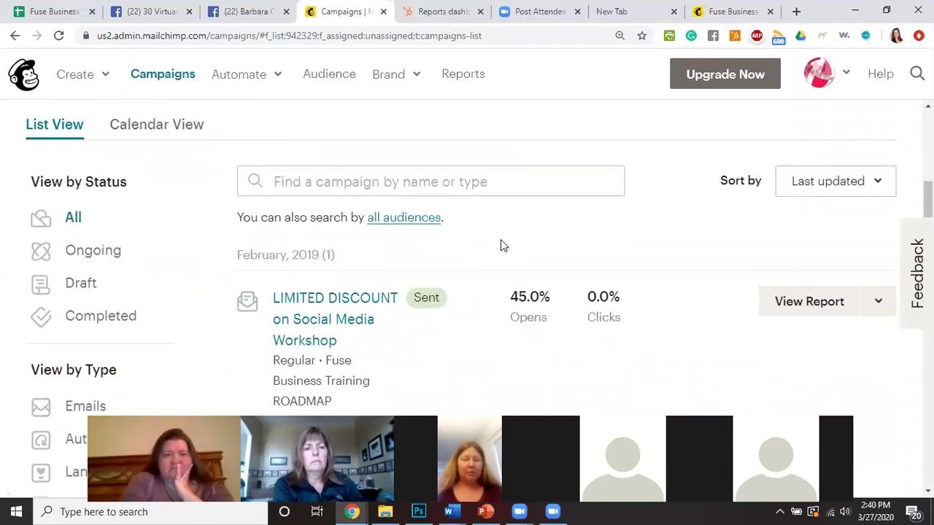
scroll(500, 240, "down", 1)
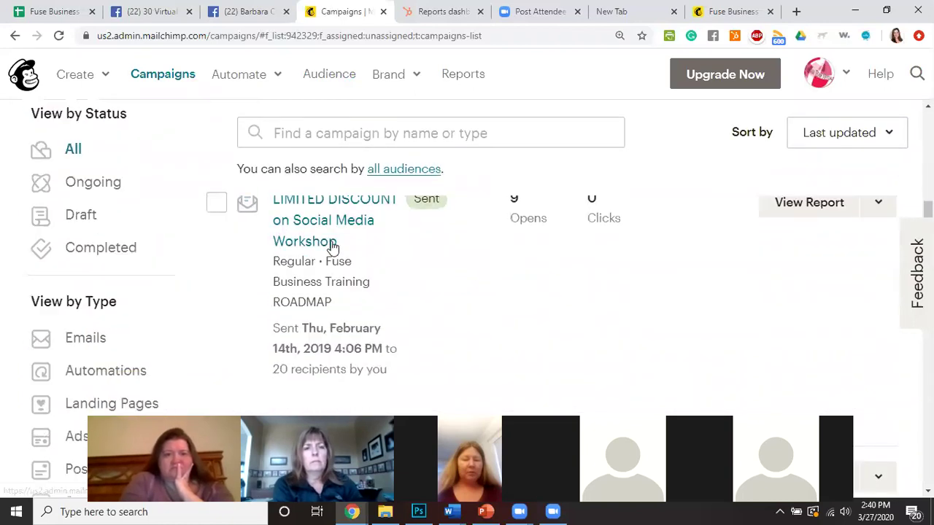
scroll(436, 260, "down", 3)
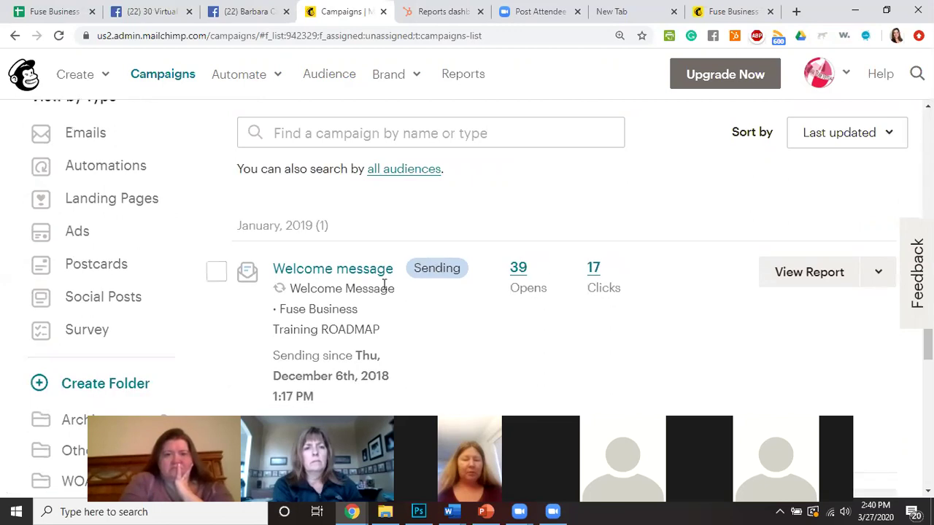
scroll(389, 290, "down", 2)
scroll(392, 290, "up", 2)
key("ctrl+minus")
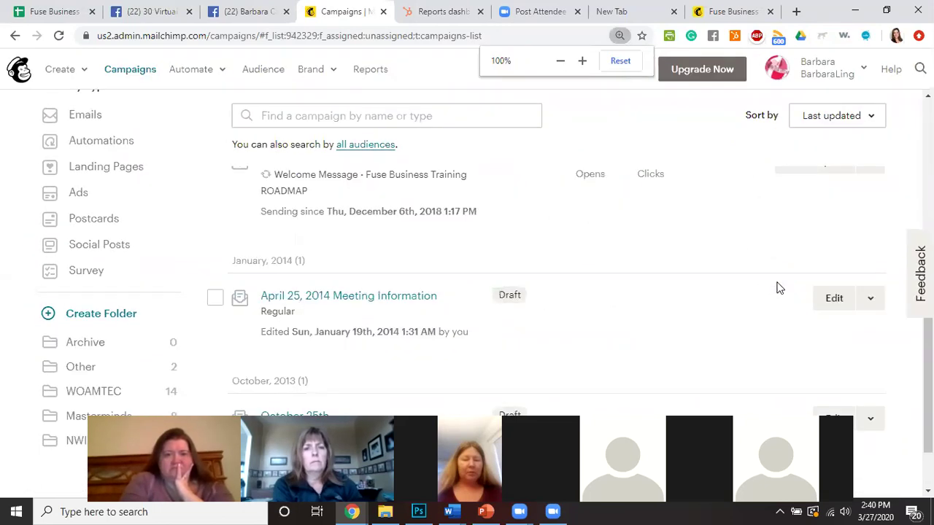
scroll(377, 317, "up", 1)
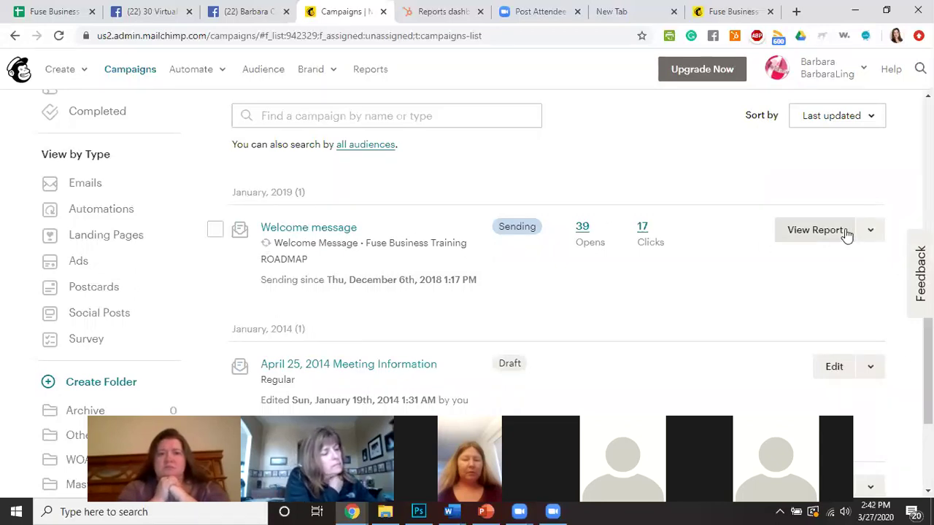
left_click(871, 232)
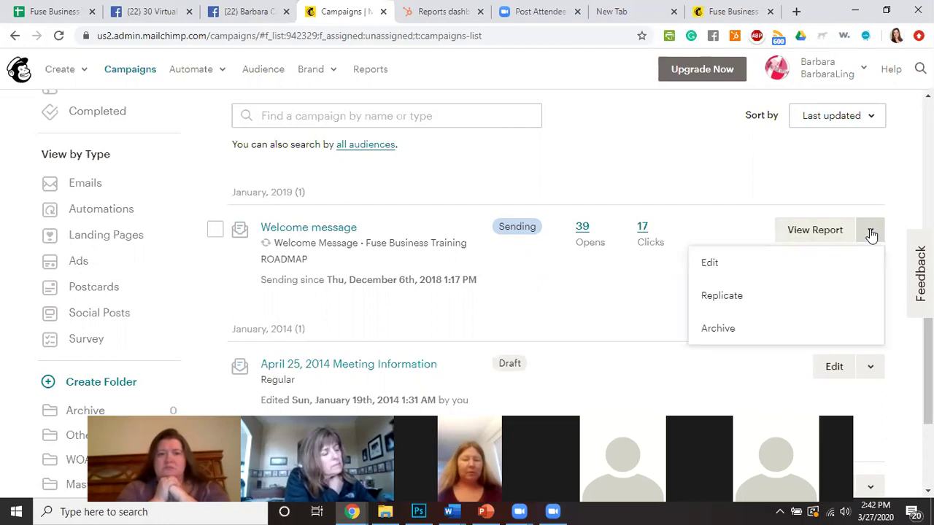
Edit the Welcome message automation and check its first email: 21 recipients, 76.2% opens, 38.1% clicks.
left_click(710, 264)
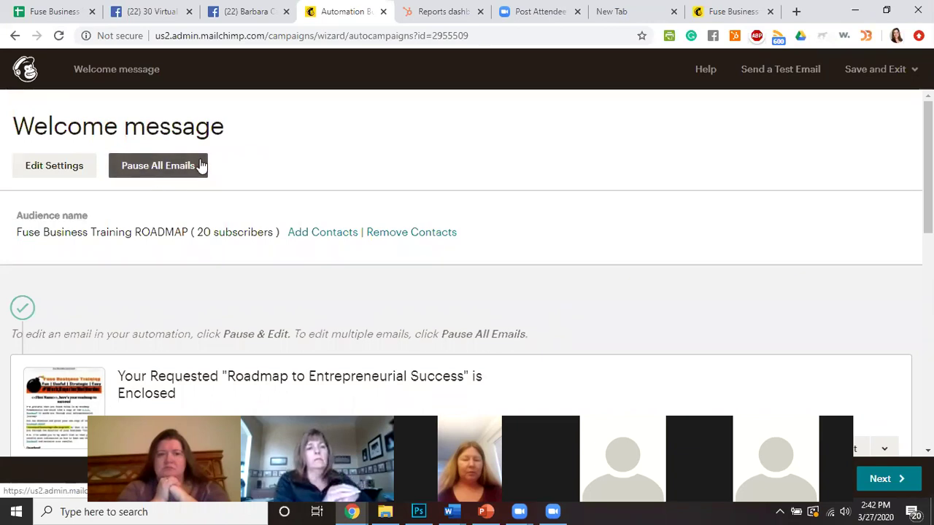
scroll(264, 177, "down", 10)
scroll(264, 177, "up", 15)
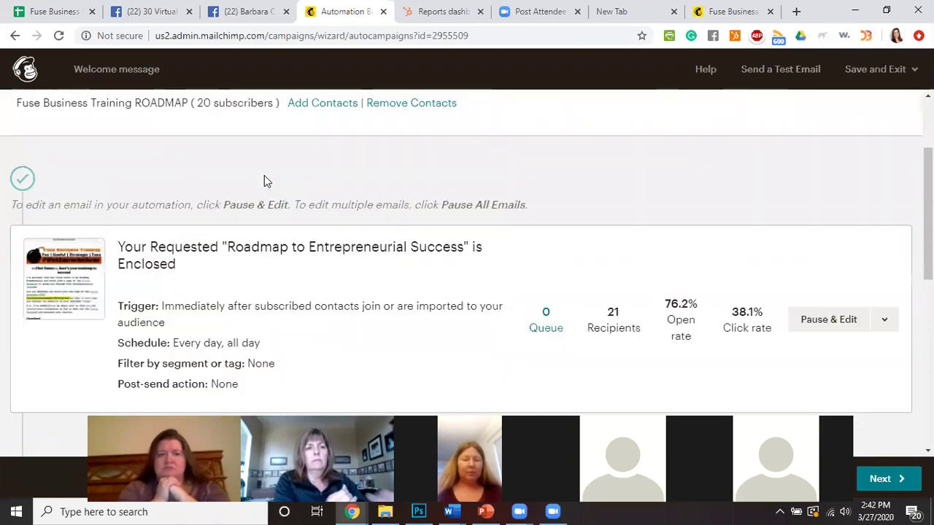
scroll(263, 182, "down", 2)
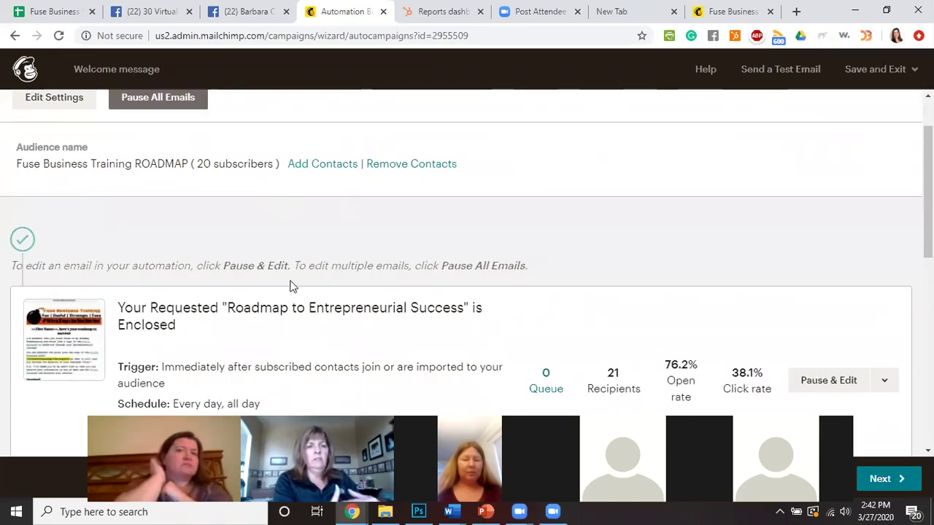
scroll(179, 275, "down", 1)
scroll(167, 284, "up", 2)
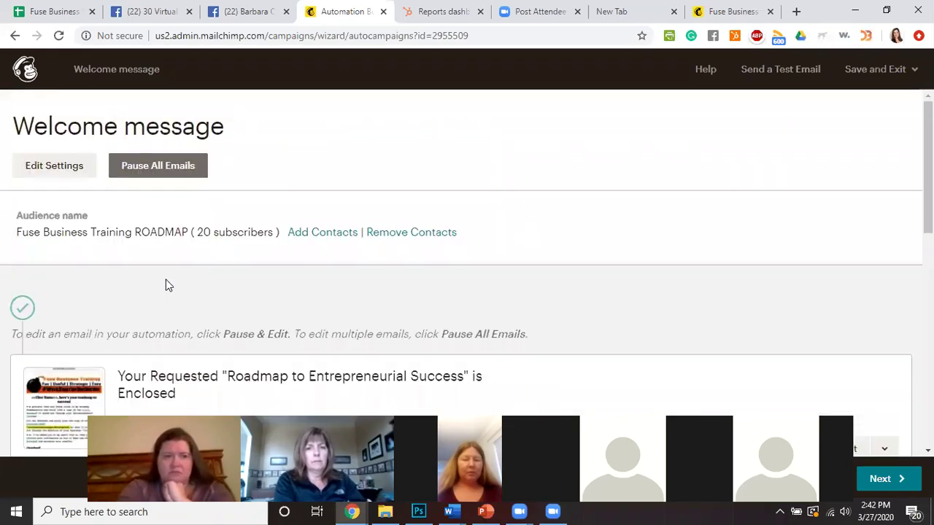
scroll(167, 284, "down", 2)
scroll(167, 274, "down", 1)
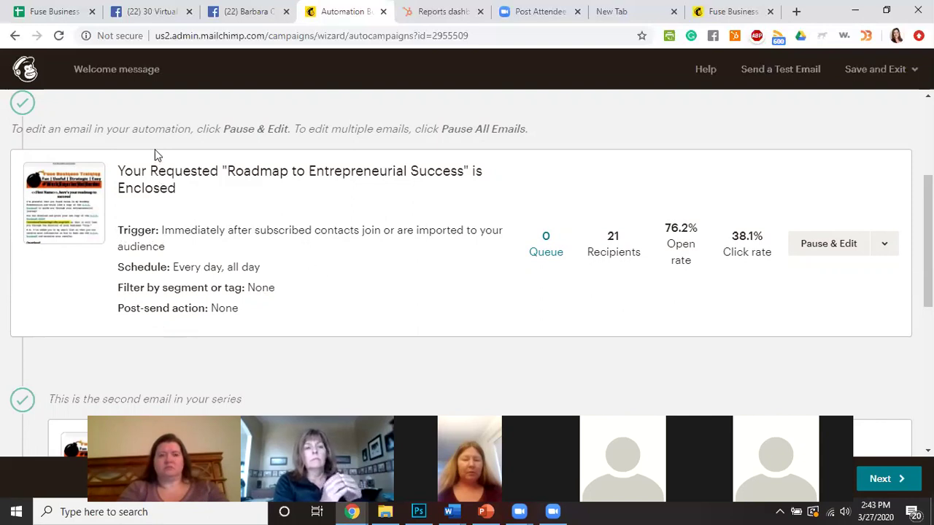
Preview the first welcome email 'Roadmap to Entrepreneurial Success' and scroll through its body.
left_click(887, 245)
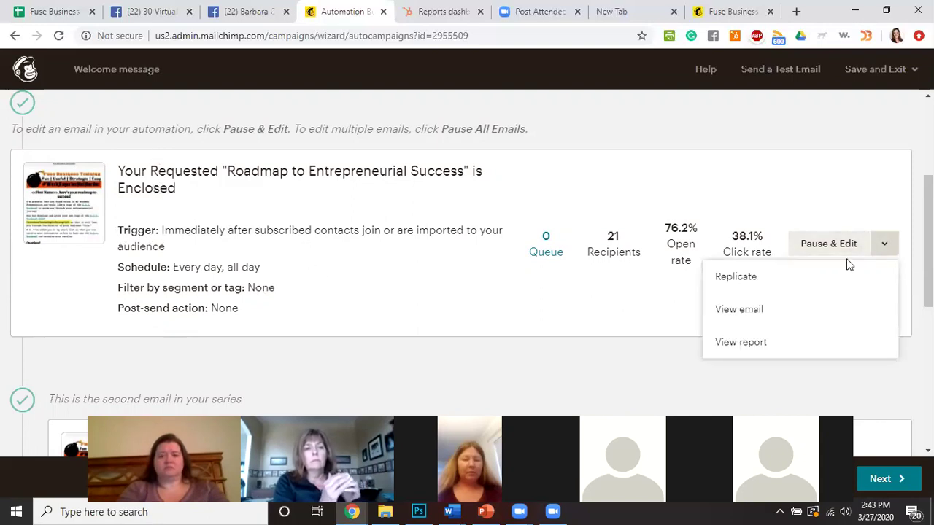
left_click(735, 310)
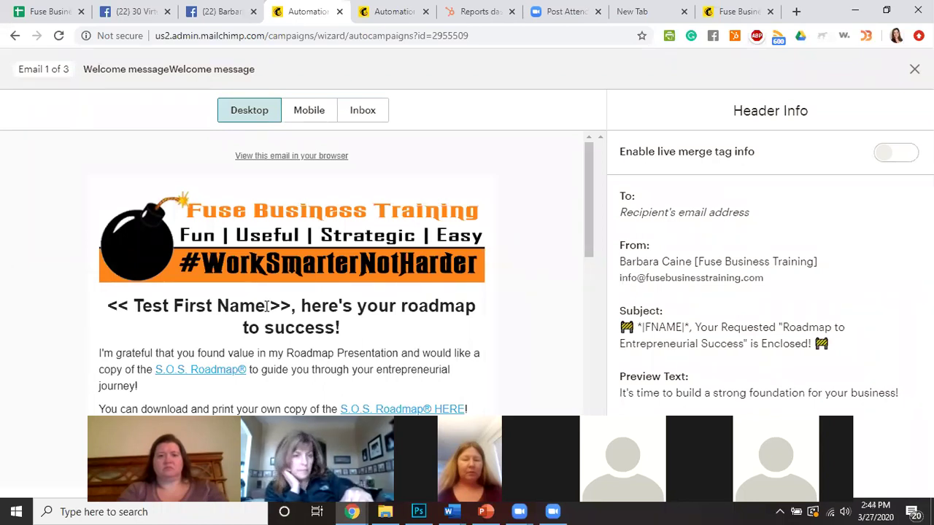
scroll(267, 305, "down", 2)
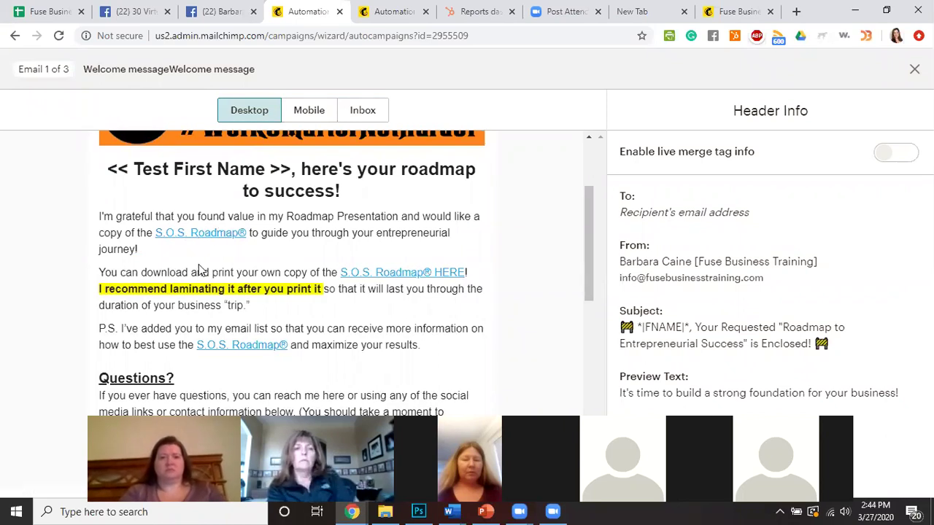
Open the email's S.O.S. Roadmap link to view SOS Roadmap.jpg in Google Drive, then return to Mailchimp.
left_click(203, 233)
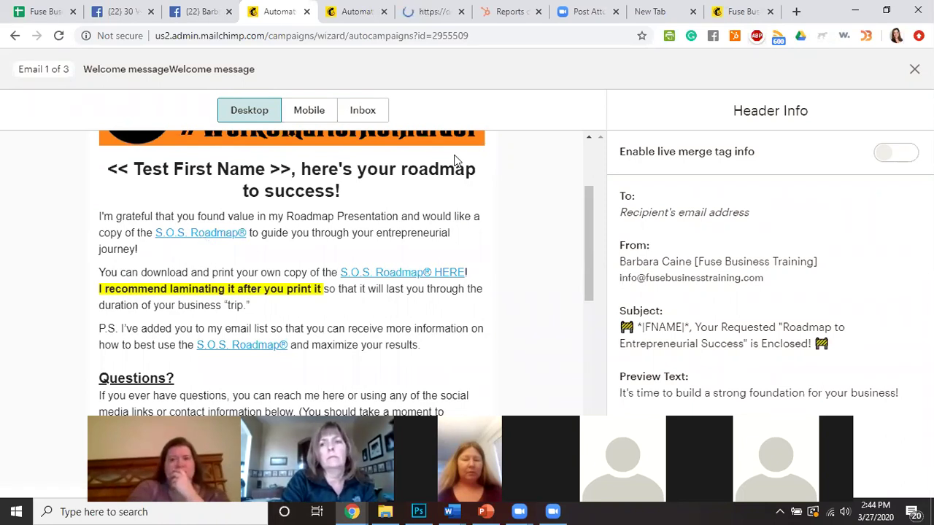
left_click(401, 20)
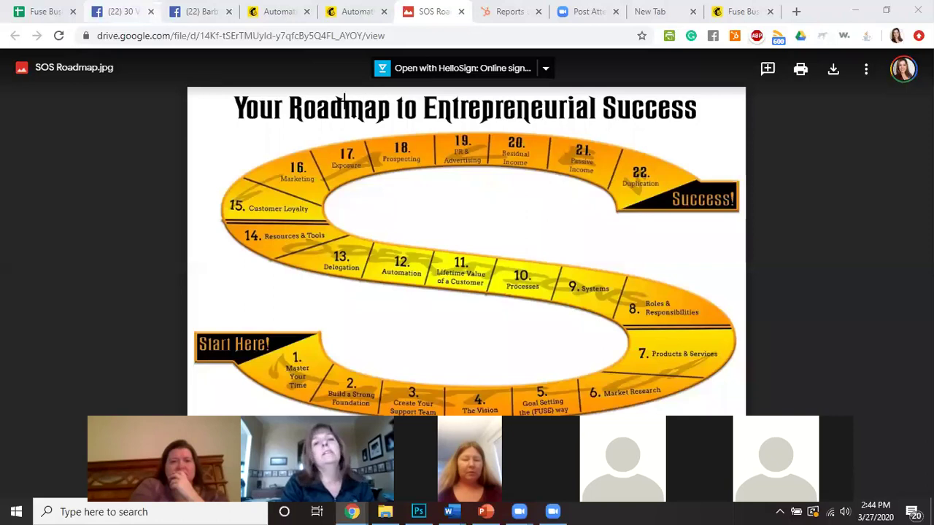
left_click(280, 11)
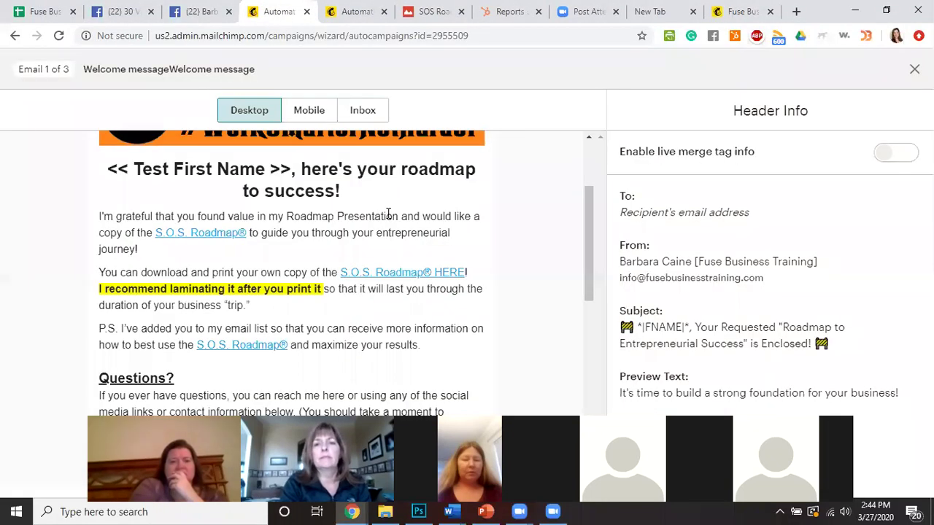
scroll(388, 213, "down", 1)
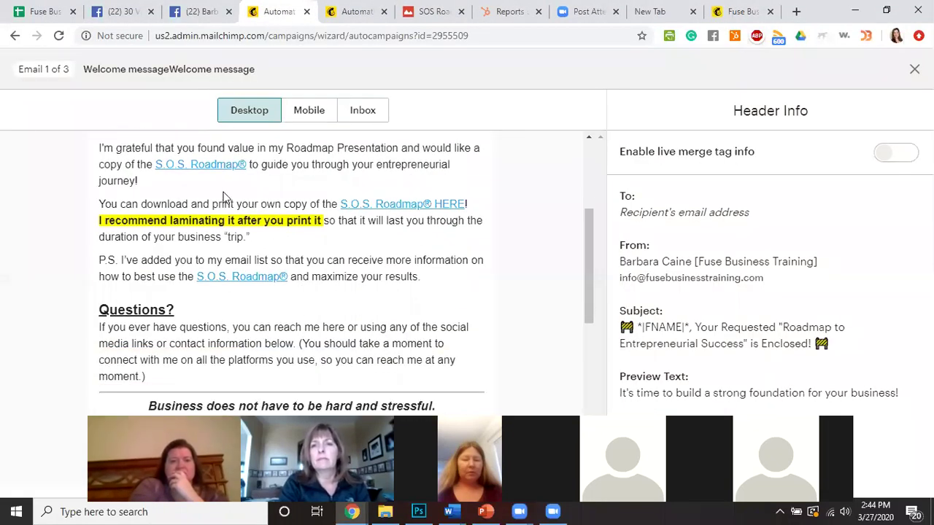
scroll(168, 209, "down", 1)
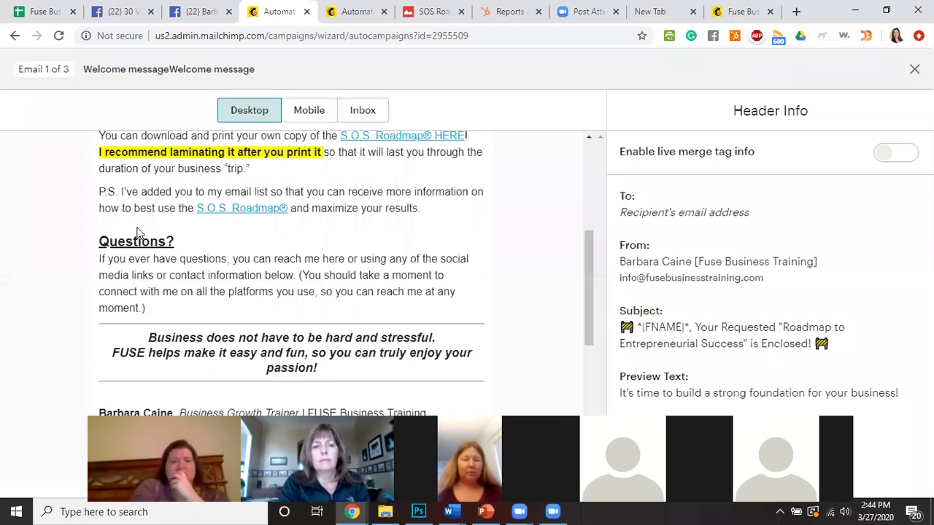
left_click_drag(100, 192, 456, 205)
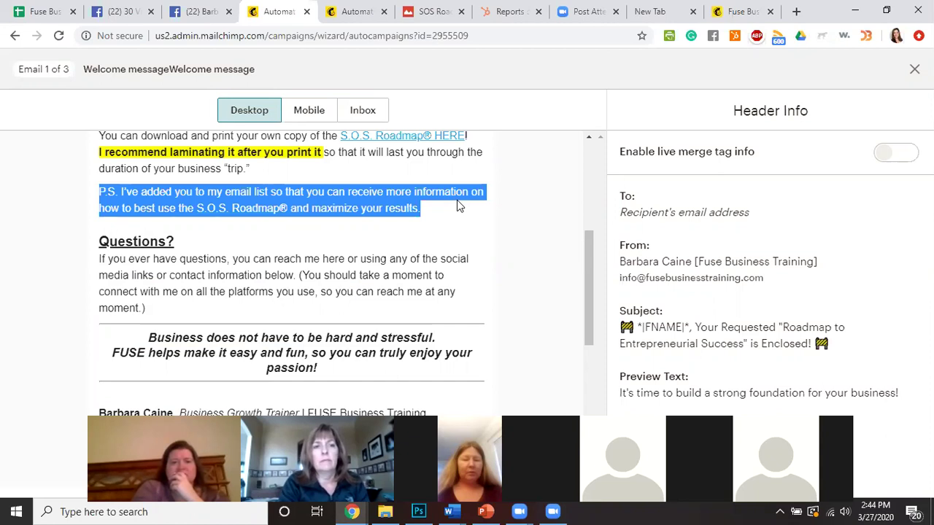
left_click(430, 216)
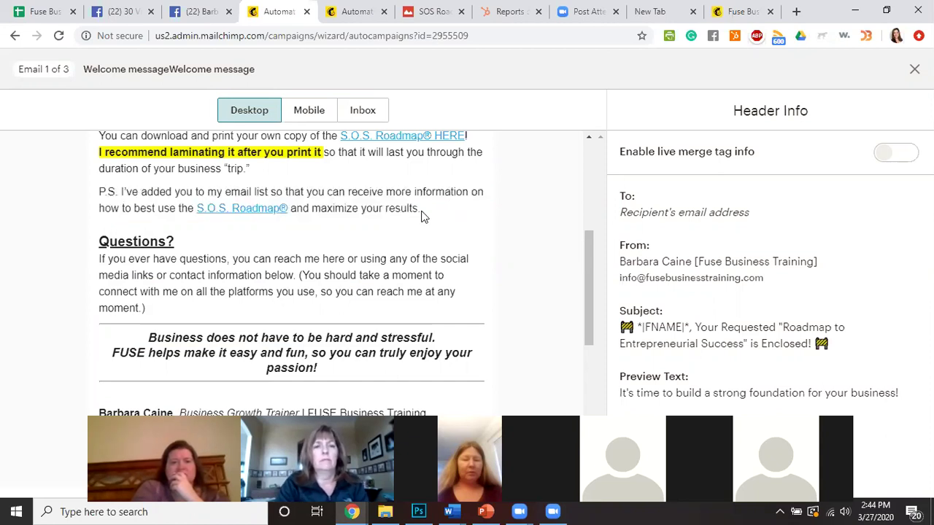
scroll(278, 274, "down", 1)
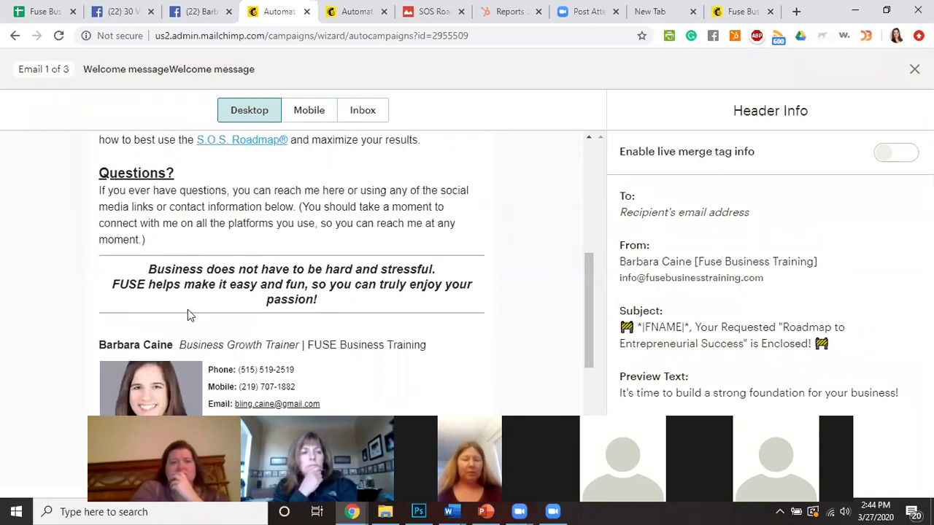
scroll(343, 285, "down", 1)
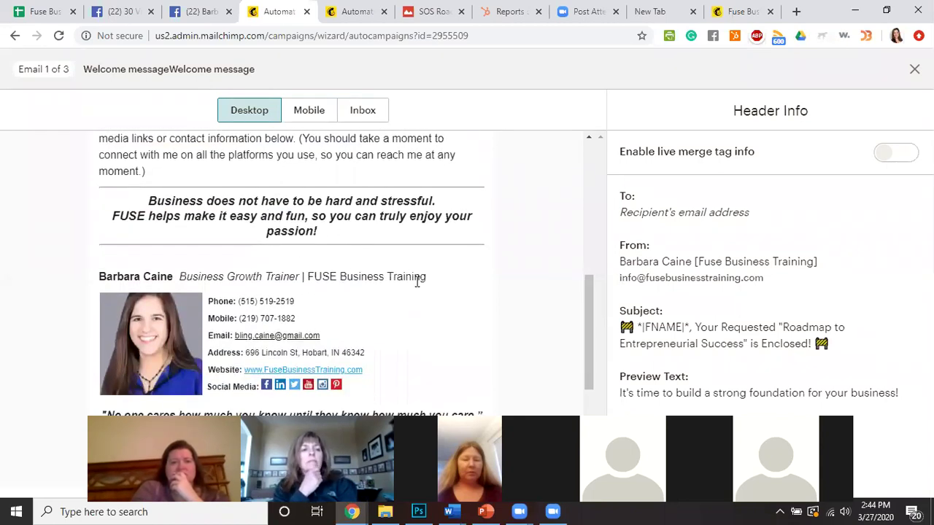
scroll(299, 275, "down", 1)
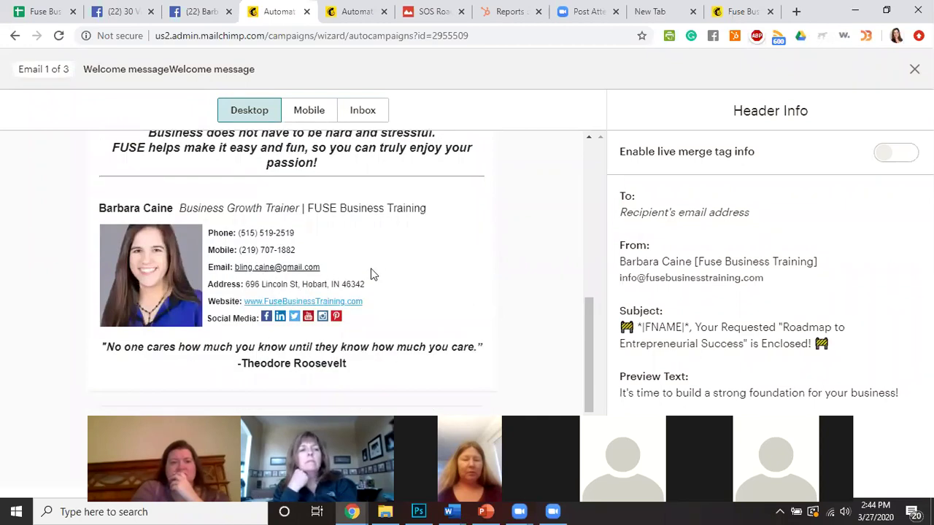
scroll(372, 272, "down", 1)
scroll(433, 279, "down", 2)
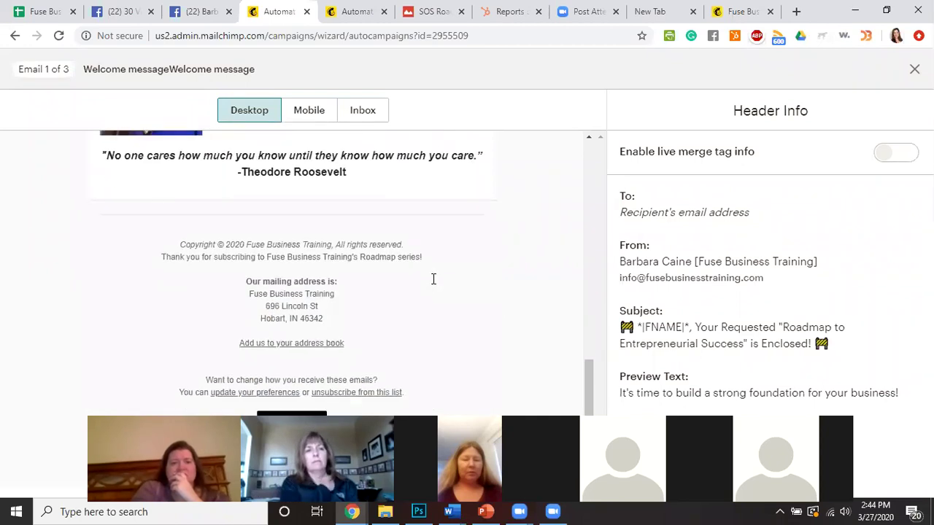
scroll(434, 281, "up", 5)
scroll(433, 283, "up", 4)
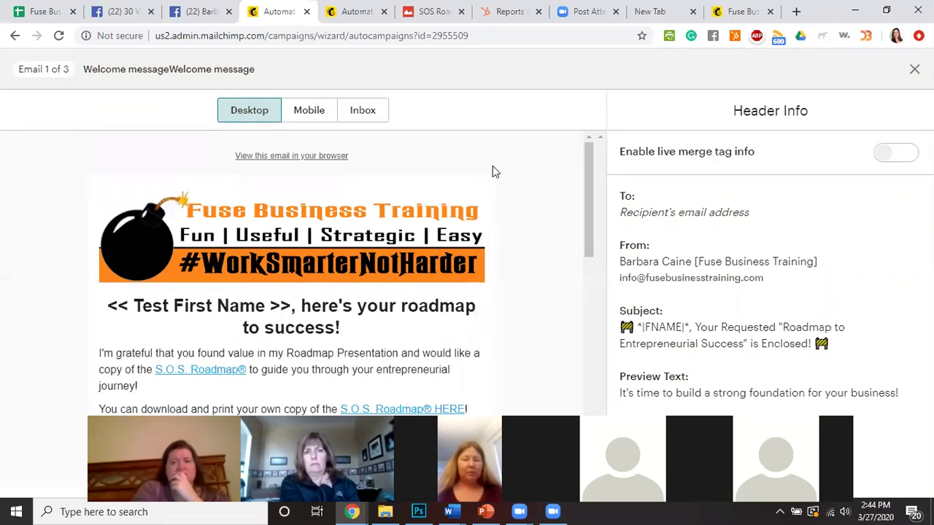
scroll(493, 165, "down", 2)
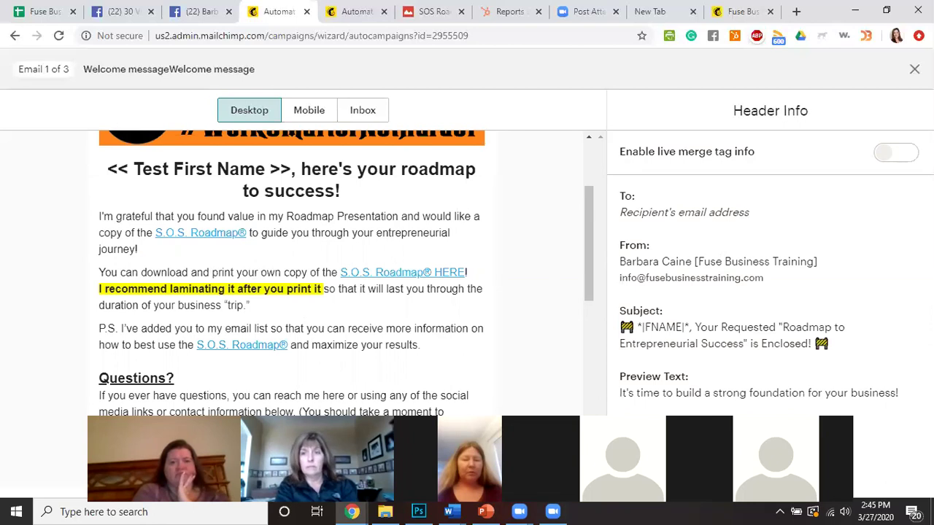
Close the first email's preview and view the second email, 'She chose YOU, *|FNAME|*!'.
left_click(915, 69)
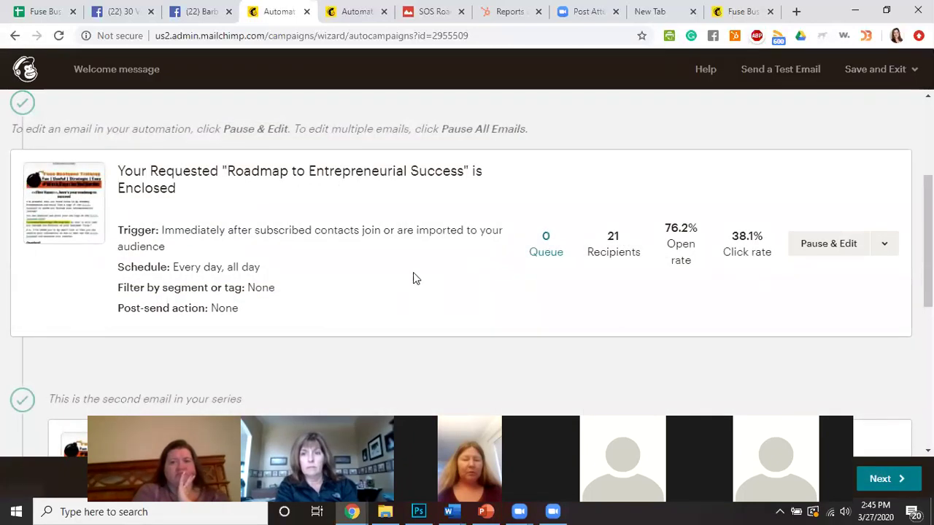
scroll(413, 275, "down", 3)
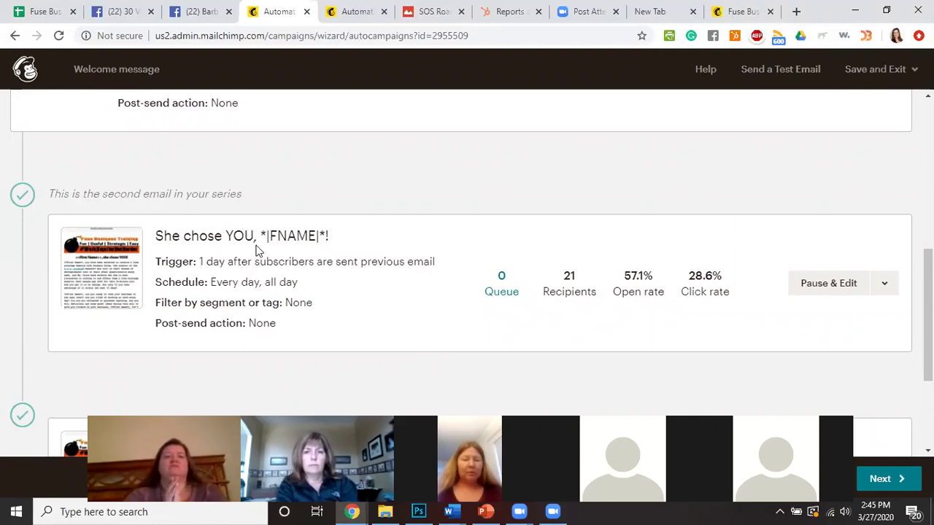
scroll(257, 249, "up", 3)
scroll(219, 262, "up", 1)
scroll(165, 273, "down", 1)
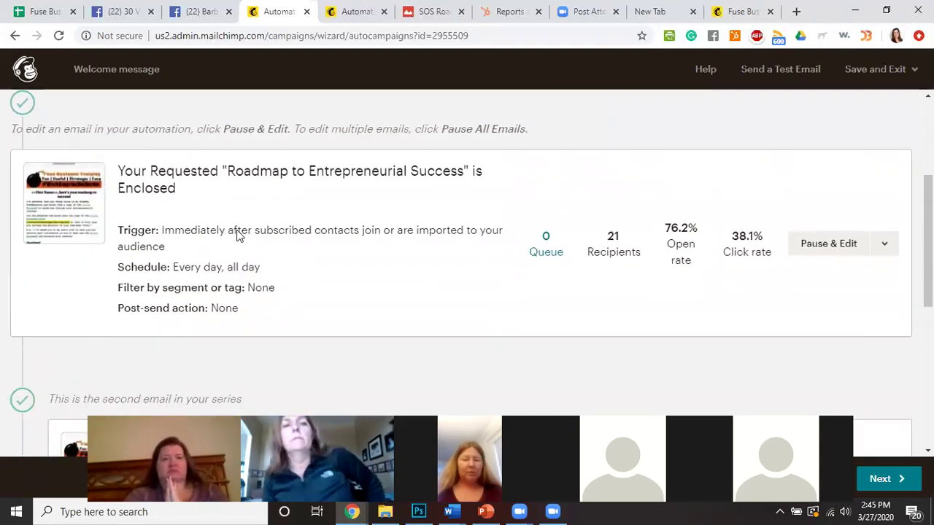
scroll(236, 241, "down", 2)
scroll(236, 241, "down", 1)
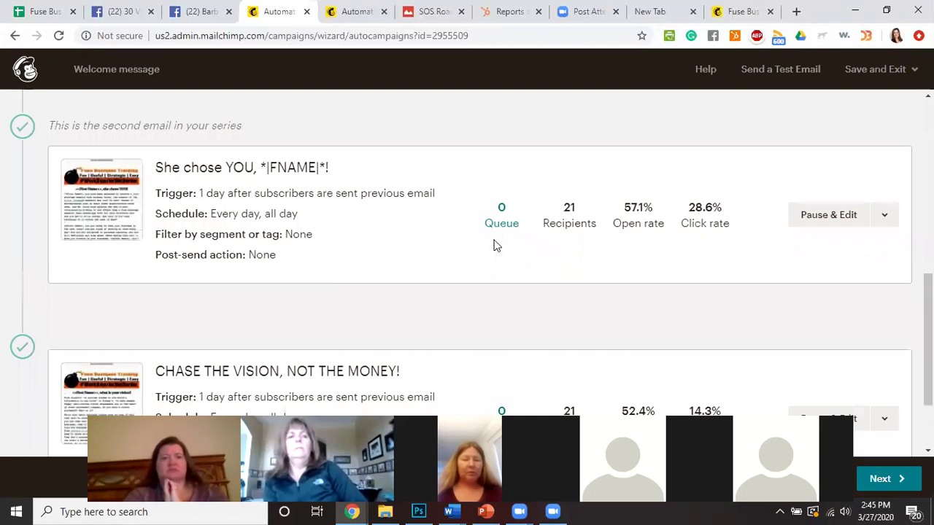
left_click(891, 224)
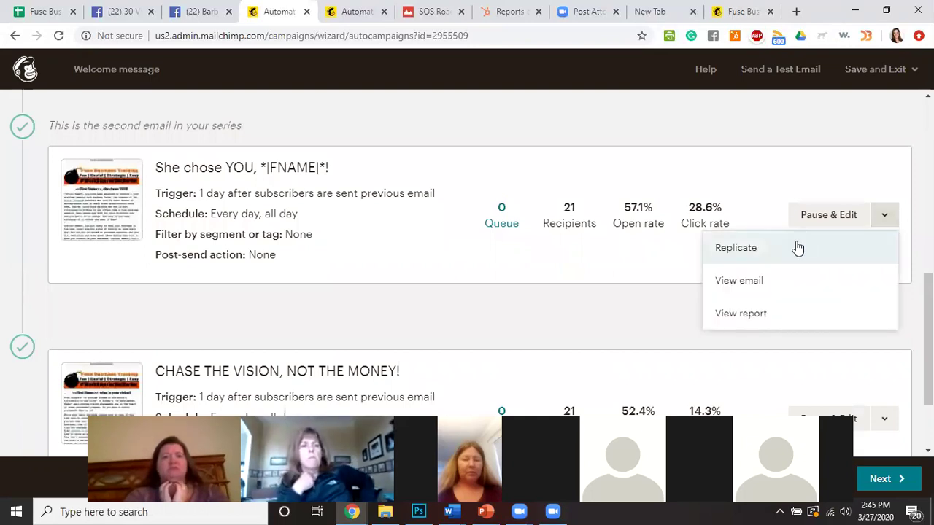
left_click(739, 283)
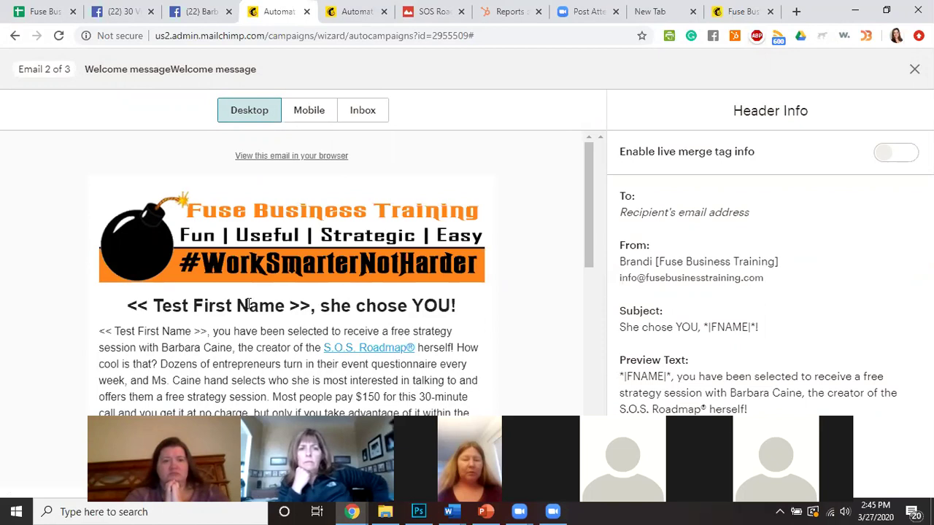
triple_click(444, 315)
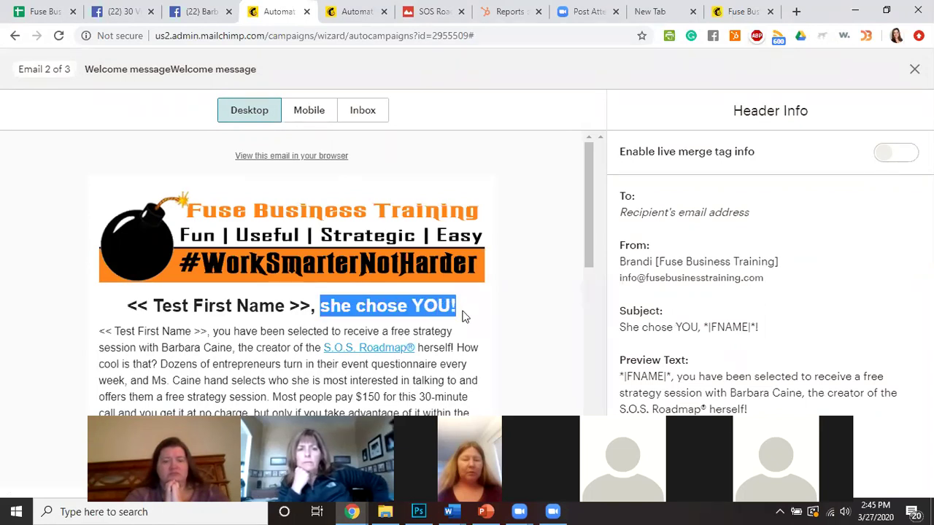
left_click(457, 306)
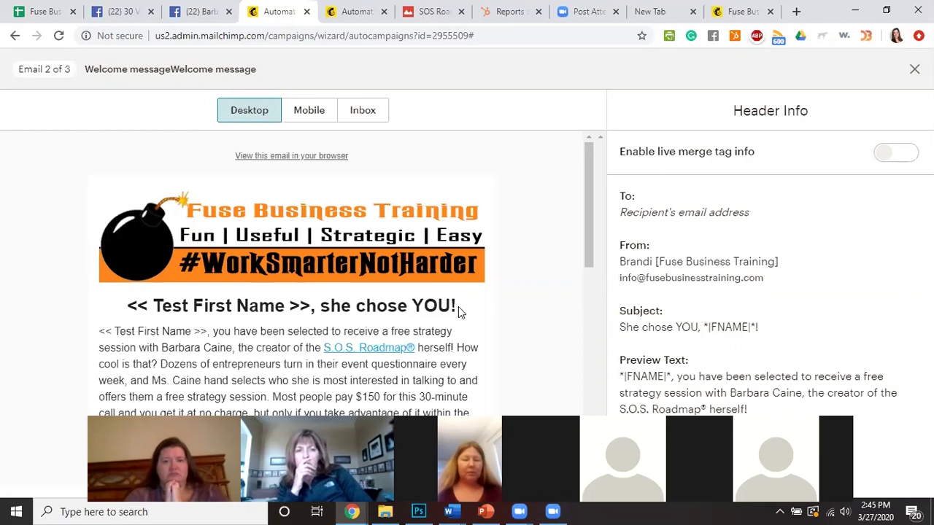
scroll(474, 327, "down", 2)
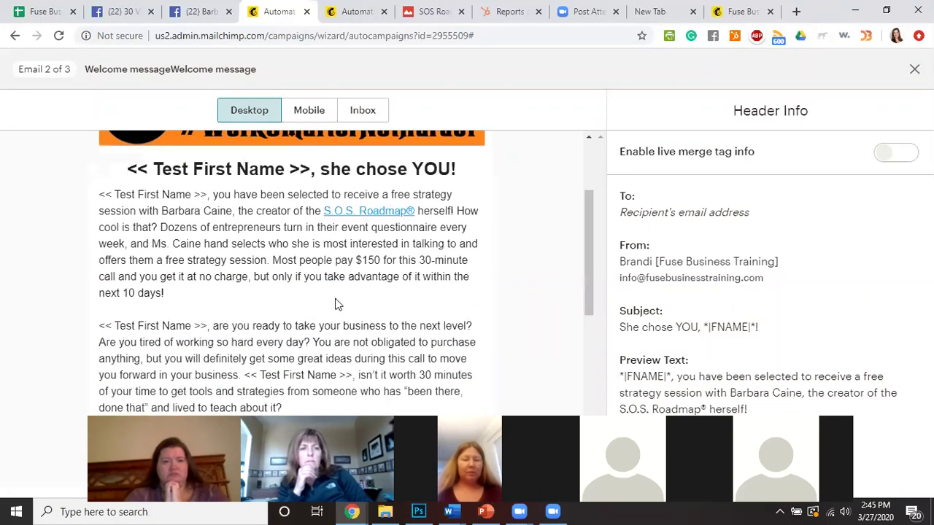
left_click_drag(210, 195, 454, 211)
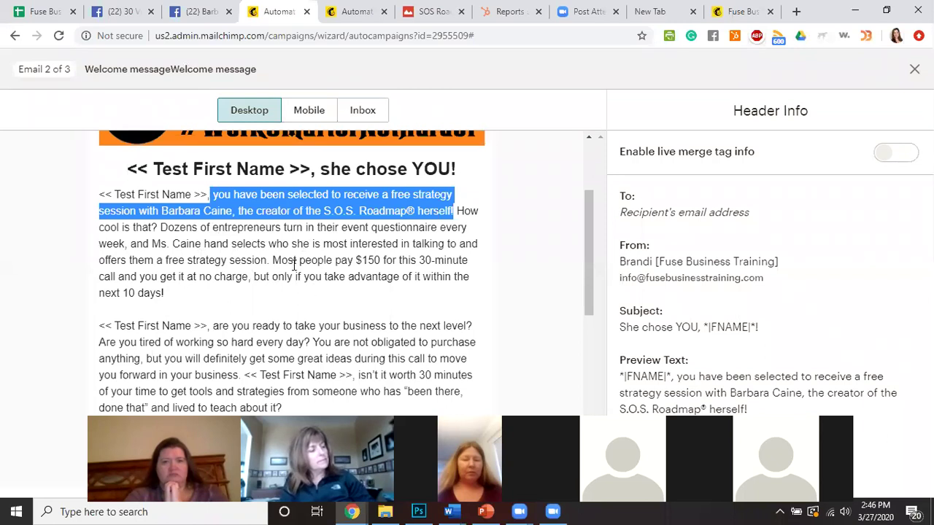
scroll(323, 292, "down", 2)
left_click_drag(99, 189, 489, 190)
scroll(127, 255, "down", 1)
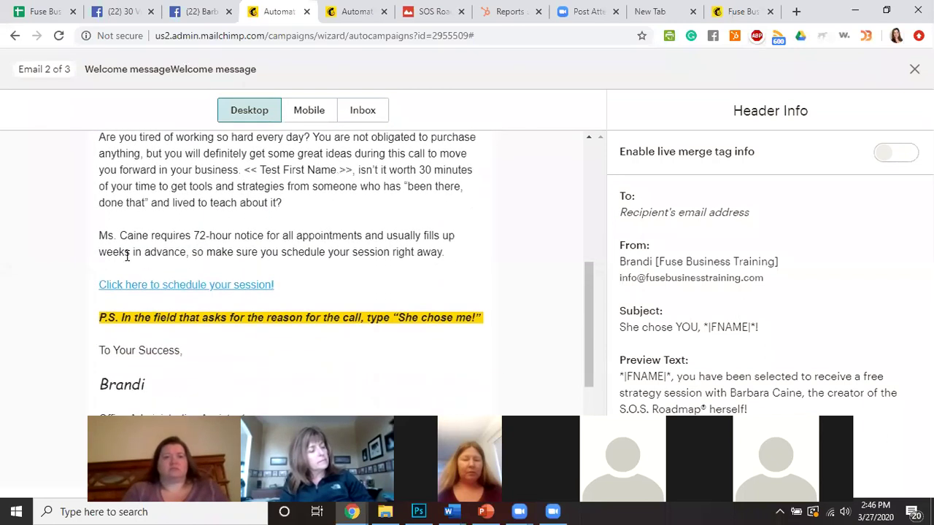
left_click_drag(100, 236, 452, 255)
scroll(446, 270, "down", 1)
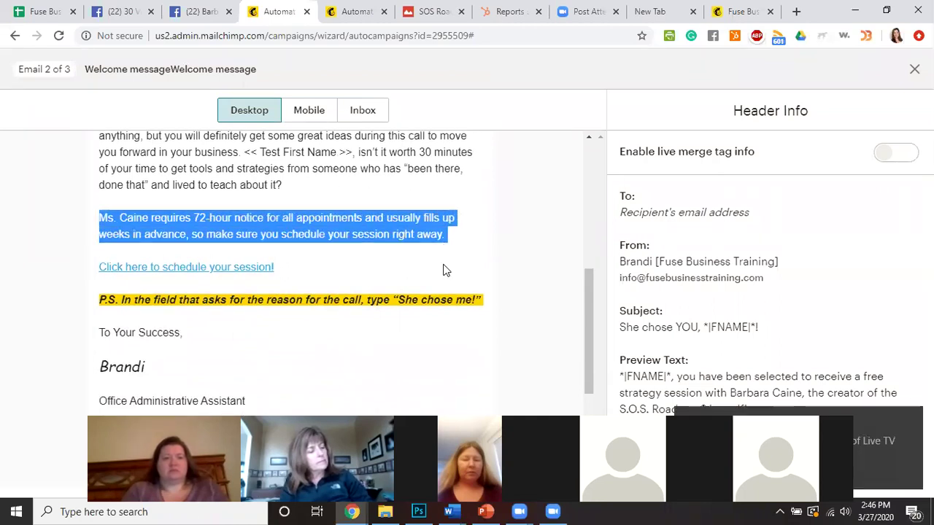
scroll(63, 234, "down", 3)
scroll(88, 305, "up", 2)
mouse_move(95, 317)
left_mouse_down()
mouse_move(237, 329)
mouse_move(263, 365)
left_mouse_up()
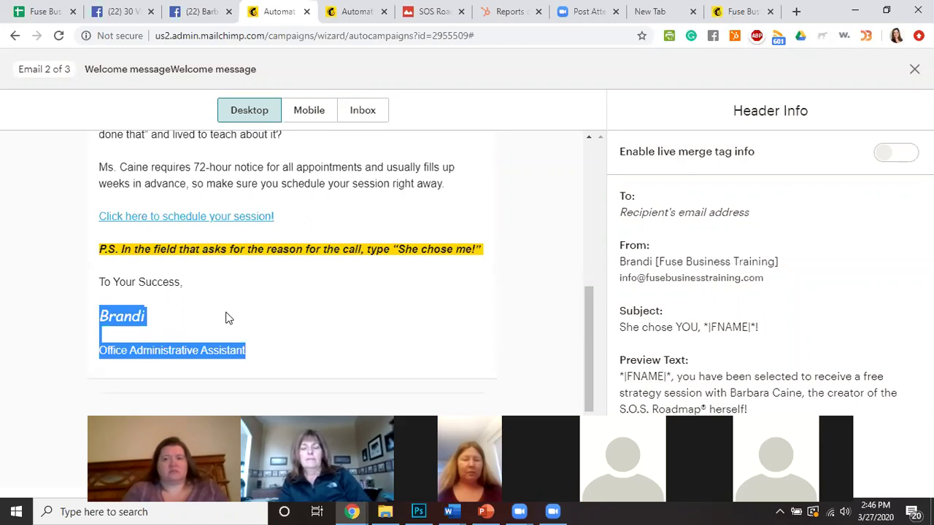
scroll(336, 248, "up", 2)
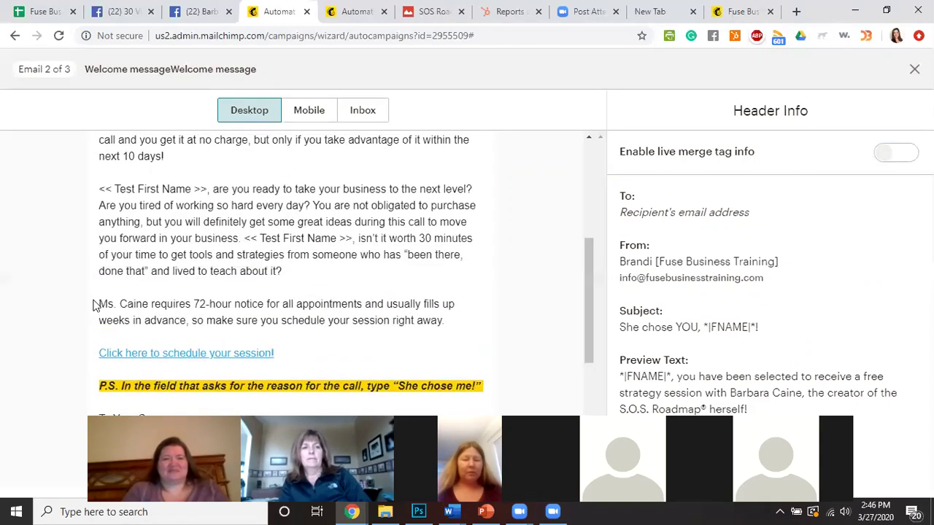
left_click_drag(99, 304, 478, 323)
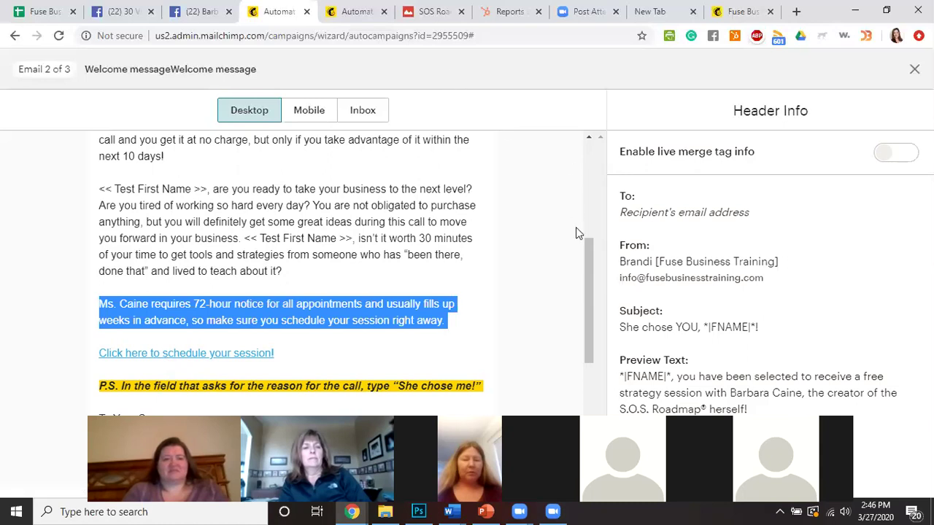
scroll(463, 298, "down", 2)
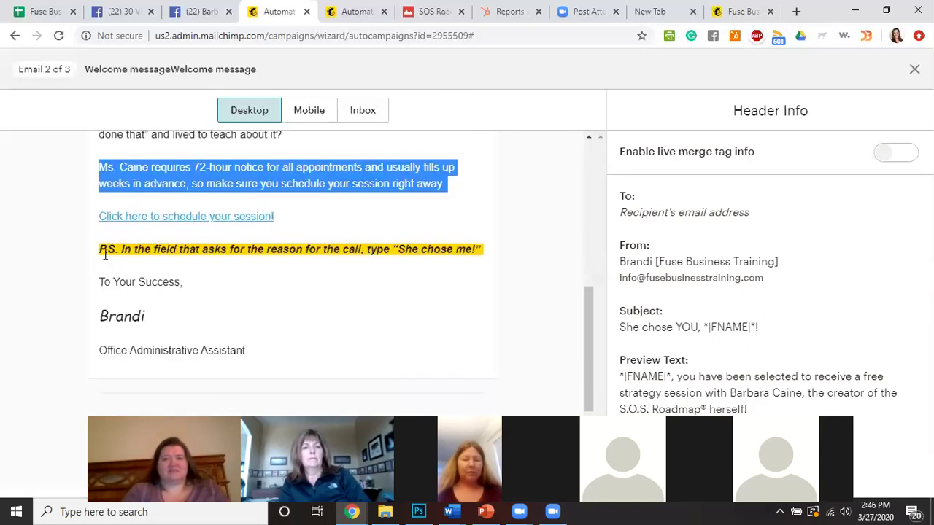
left_click(103, 249)
left_click_drag(138, 247, 484, 250)
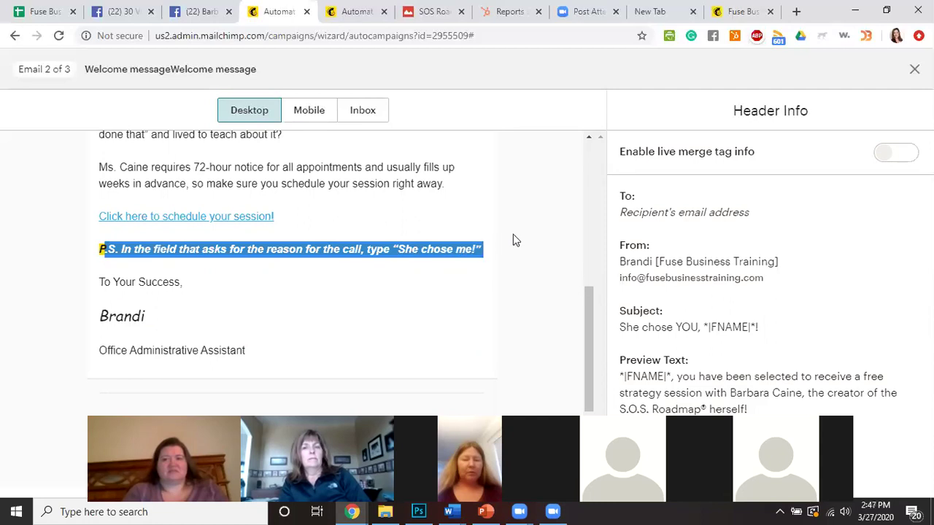
left_click(513, 262)
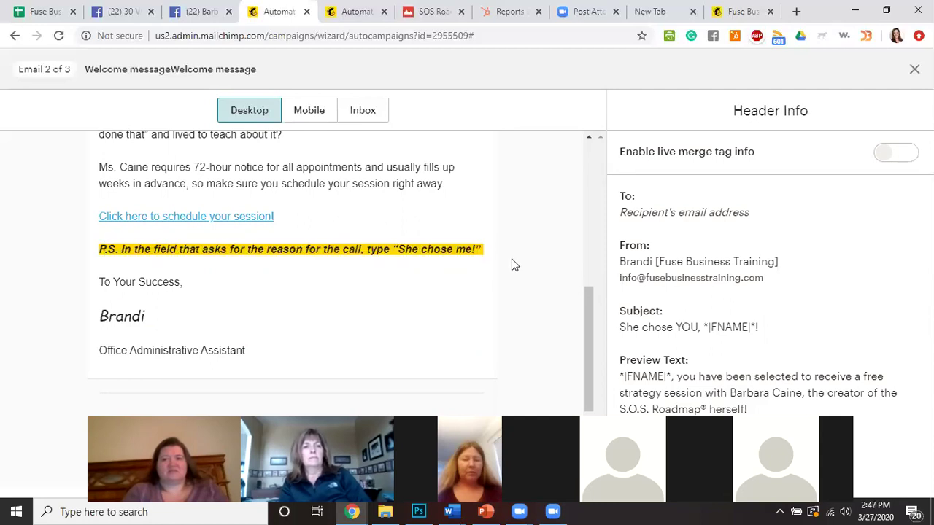
scroll(471, 293, "up", 6)
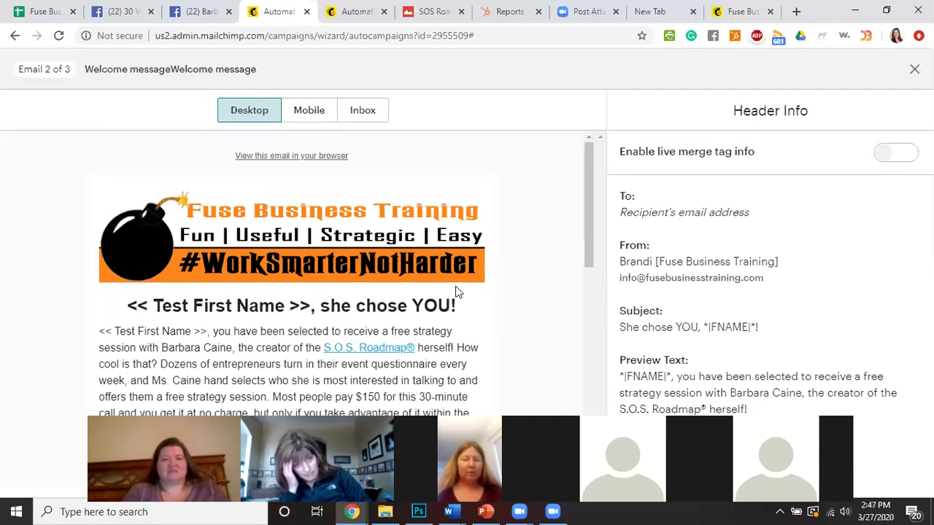
scroll(456, 286, "down", 3)
Close the second preview and view the third email, 'CHASE THE VISION, NOT THE MONEY!'.
left_click(914, 69)
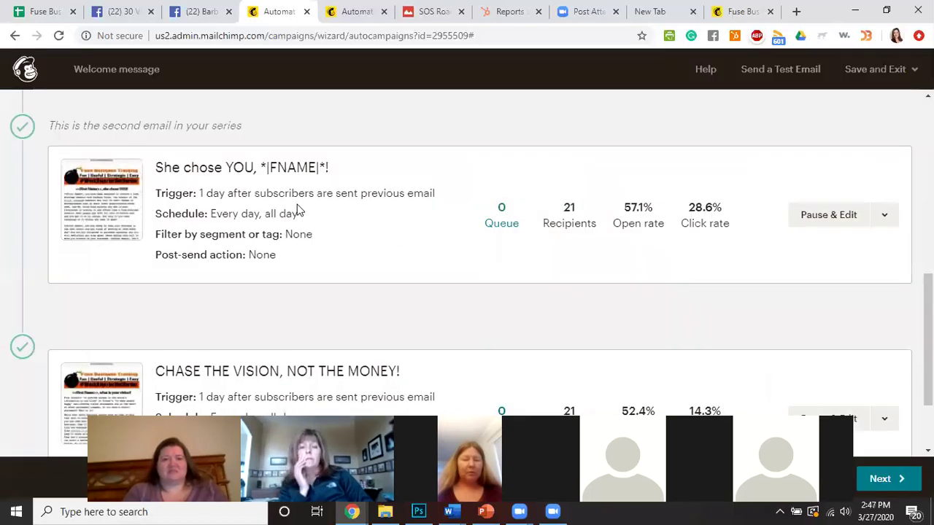
scroll(266, 308, "down", 2)
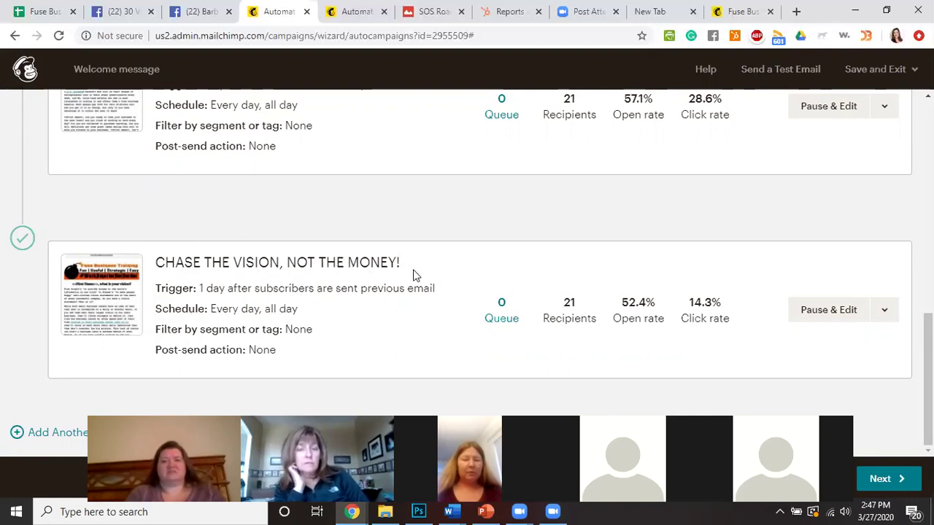
left_click(887, 314)
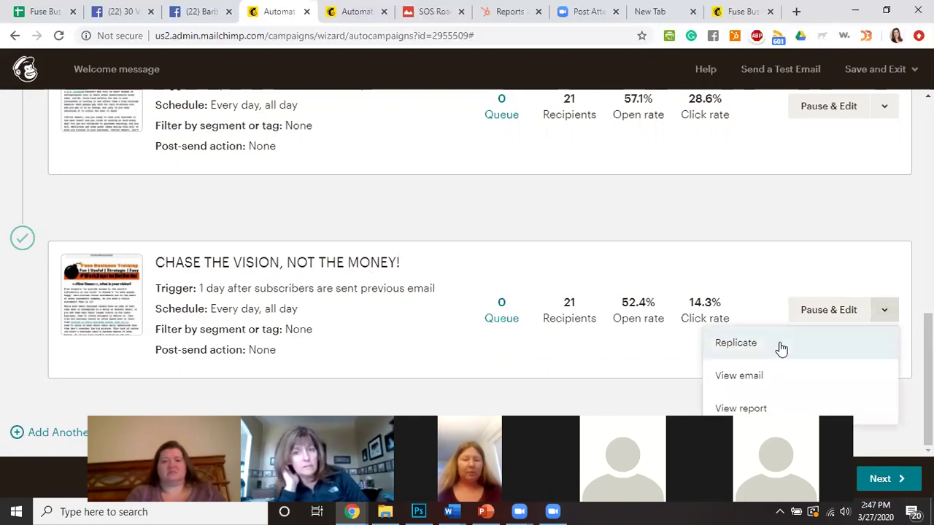
left_click(756, 380)
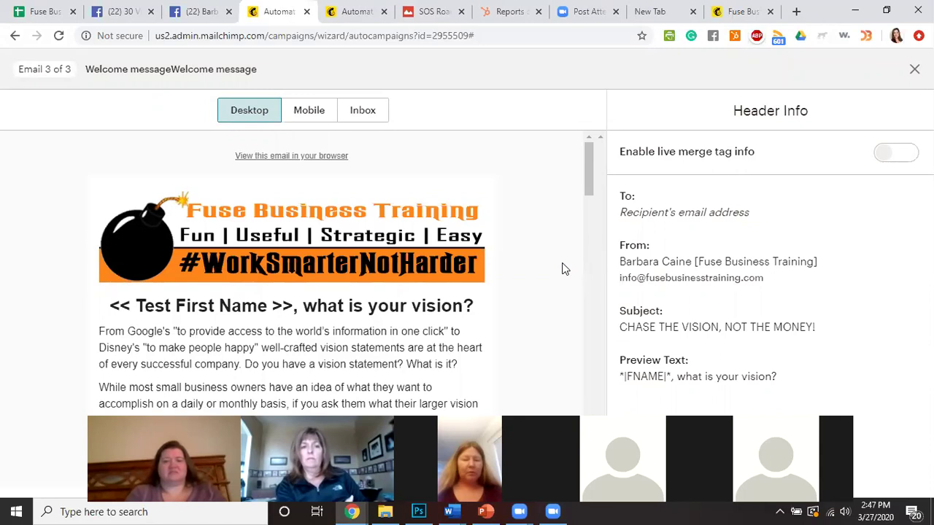
scroll(418, 335, "down", 3)
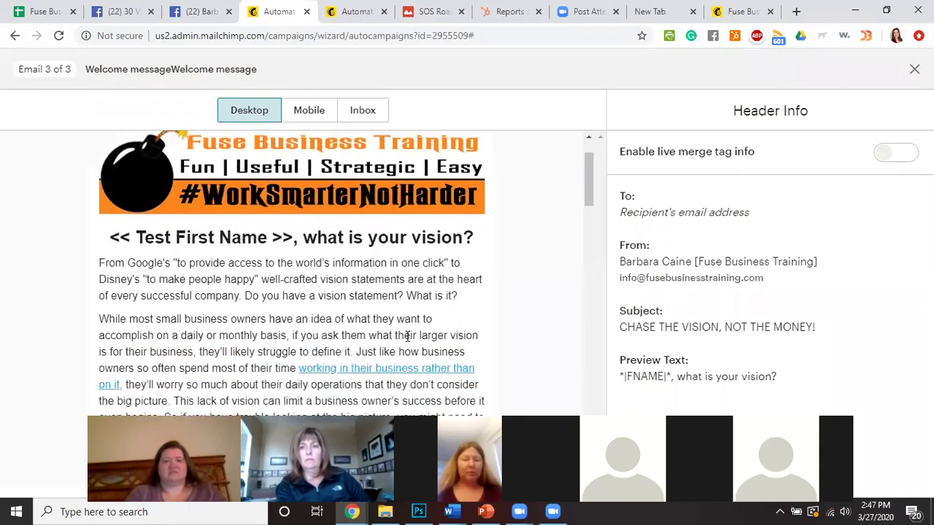
left_click_drag(302, 168, 473, 165)
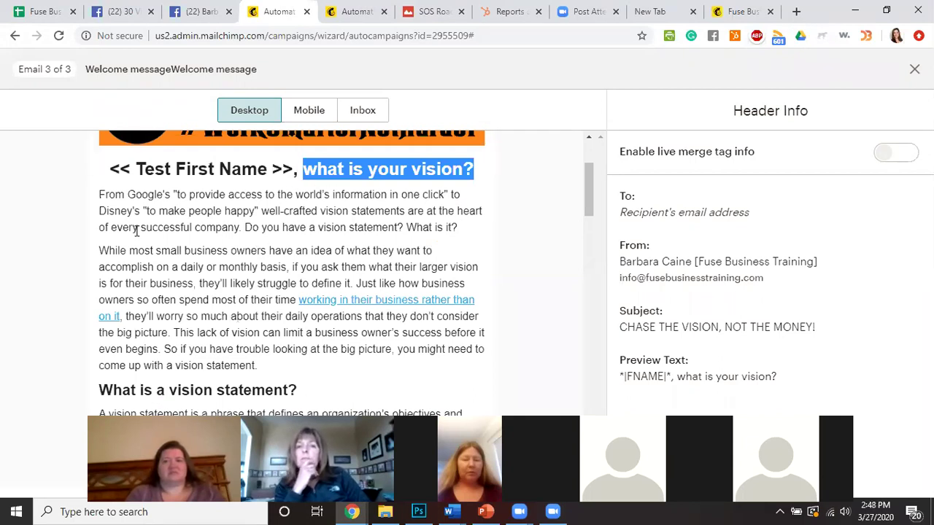
left_click_drag(100, 196, 489, 356)
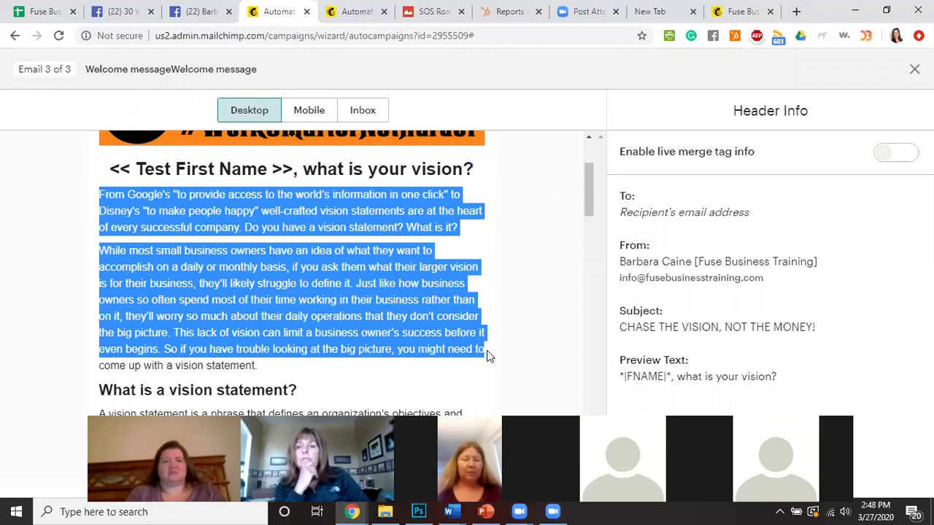
scroll(475, 371, "down", 2)
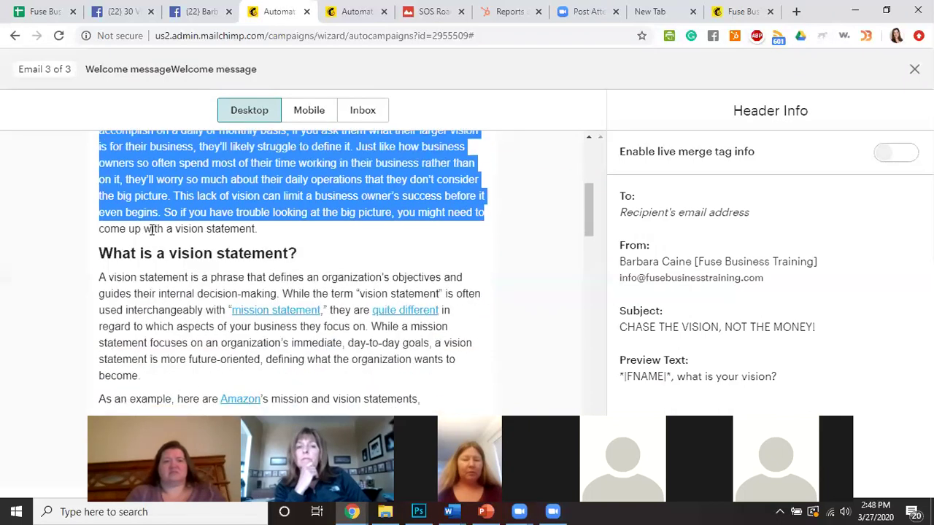
scroll(244, 346, "up", 2)
left_click_drag(100, 197, 306, 377)
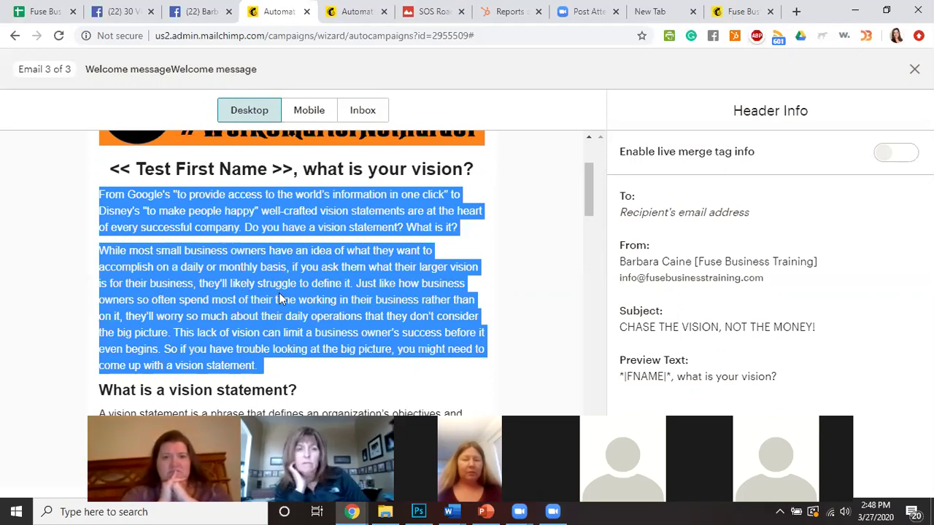
scroll(314, 289, "down", 2)
scroll(312, 292, "down", 1)
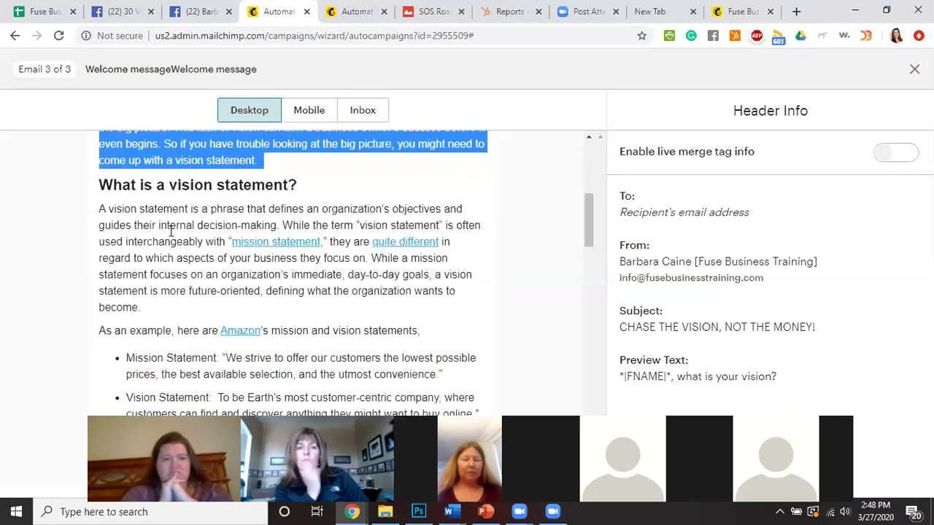
left_click_drag(100, 187, 357, 275)
scroll(357, 271, "down", 5)
scroll(358, 274, "down", 2)
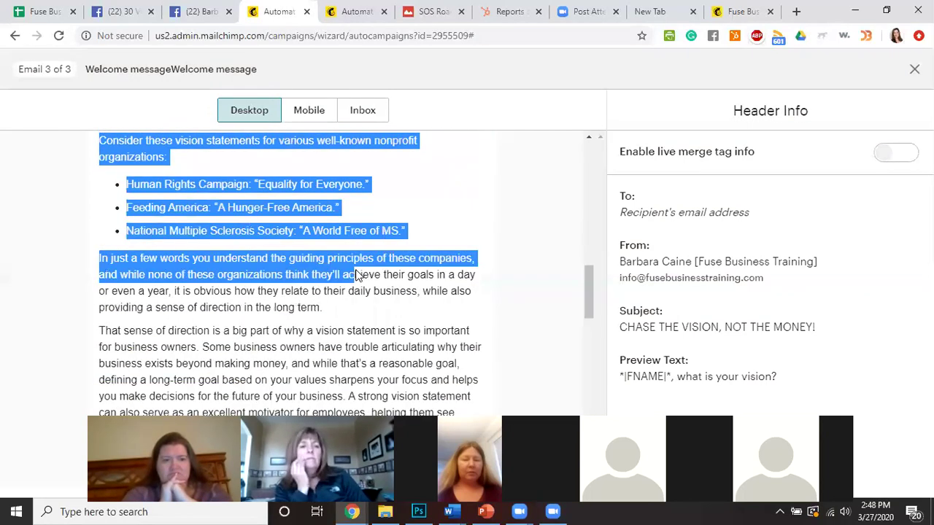
left_click(385, 215)
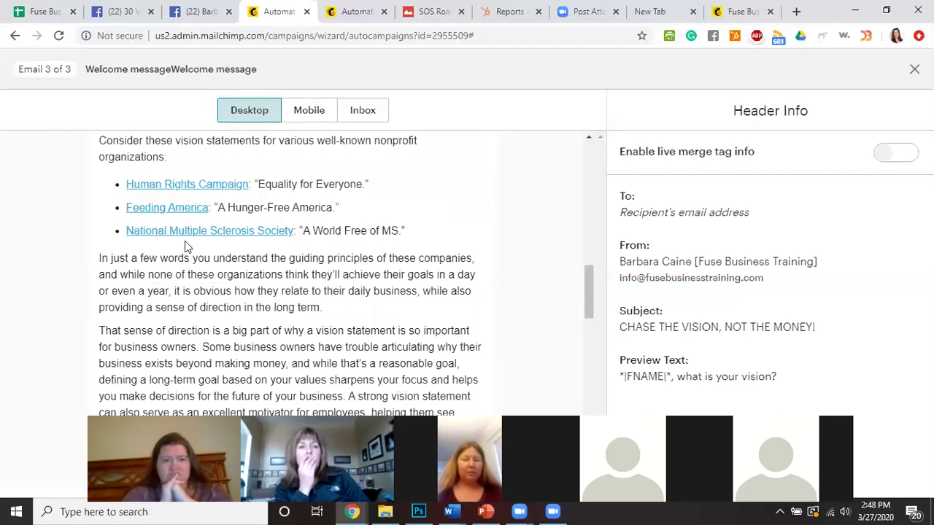
scroll(316, 283, "down", 4)
left_click_drag(149, 254, 511, 264)
left_click(155, 203)
scroll(156, 203, "down", 2)
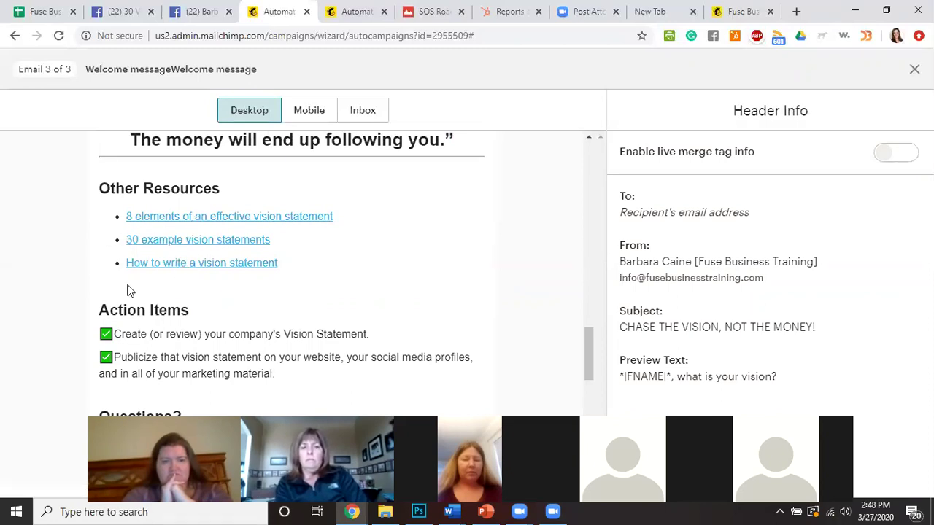
Highlight the Action Items heading and both checklist lines, then read down to the footer.
scroll(130, 291, "down", 1)
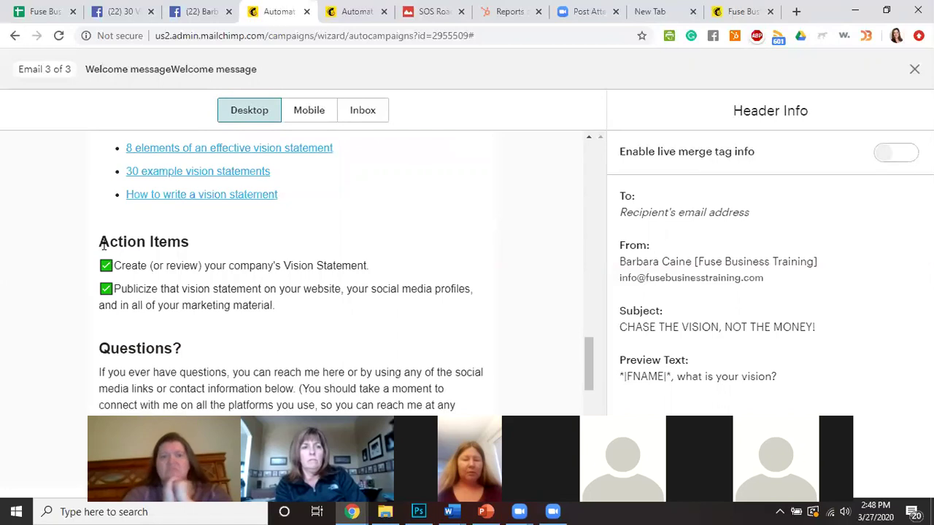
left_click_drag(99, 241, 309, 325)
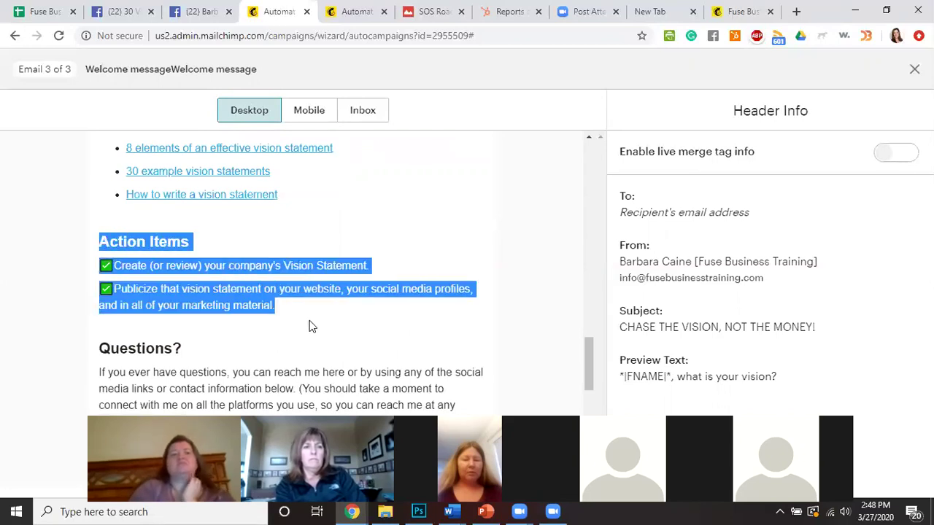
scroll(327, 318, "down", 1)
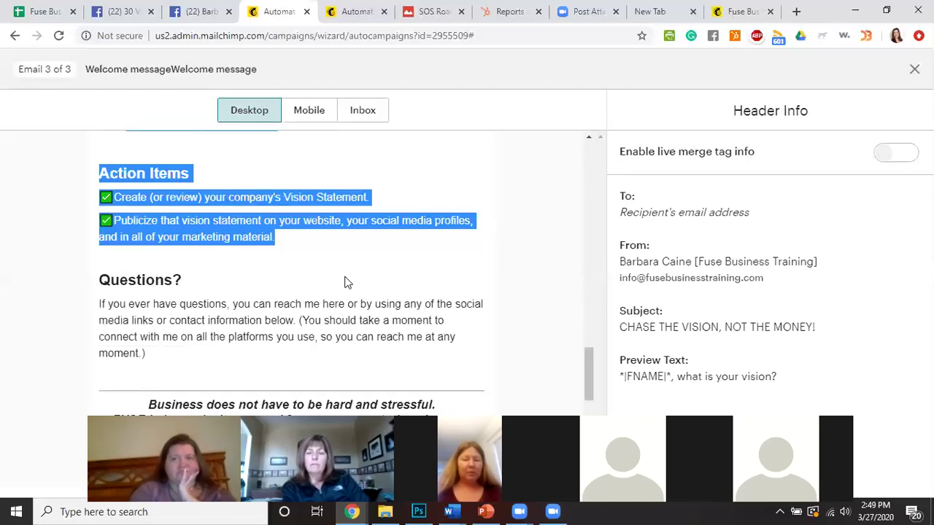
scroll(209, 271, "down", 4)
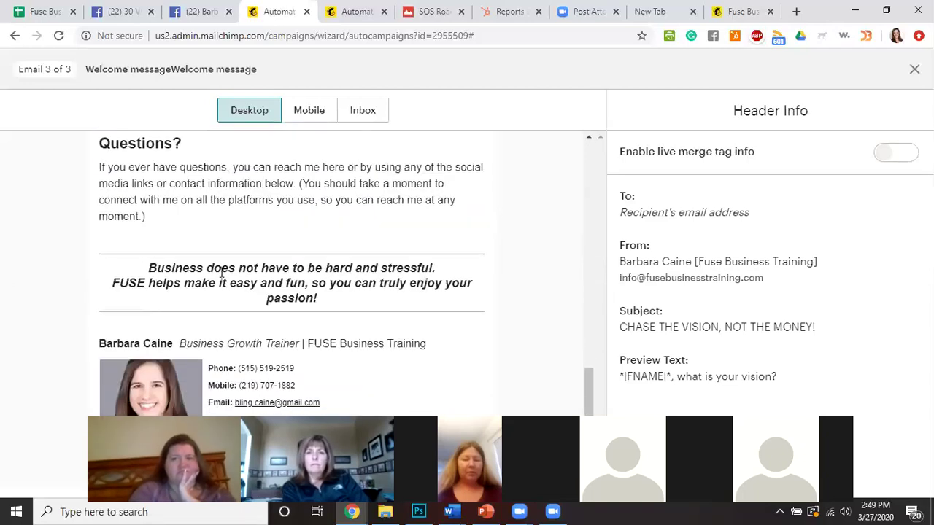
scroll(196, 271, "down", 2)
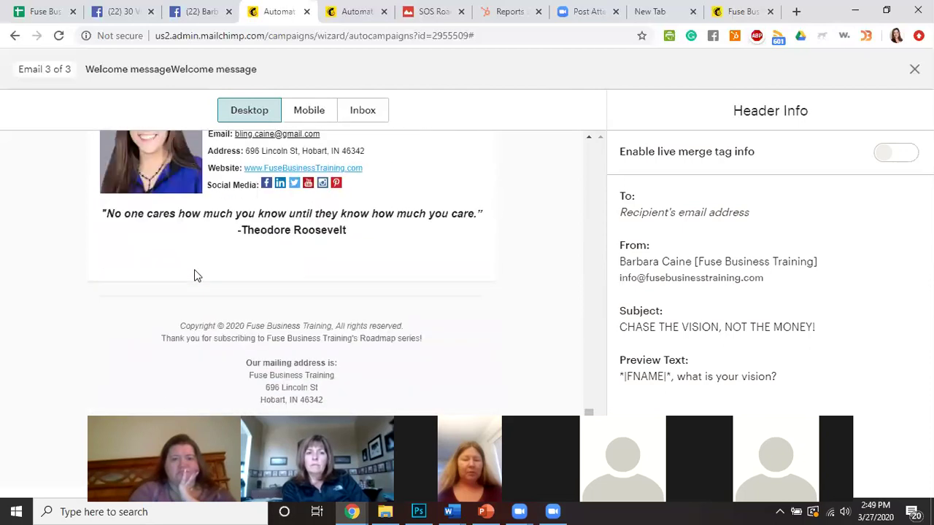
scroll(194, 273, "up", 5)
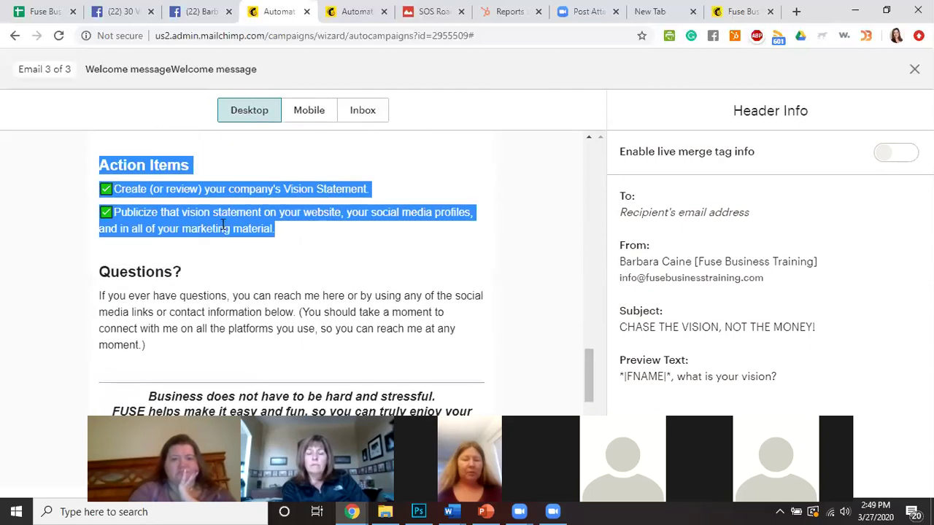
Deselect the highlighted Action Items lines in the third email preview.
left_click(237, 217)
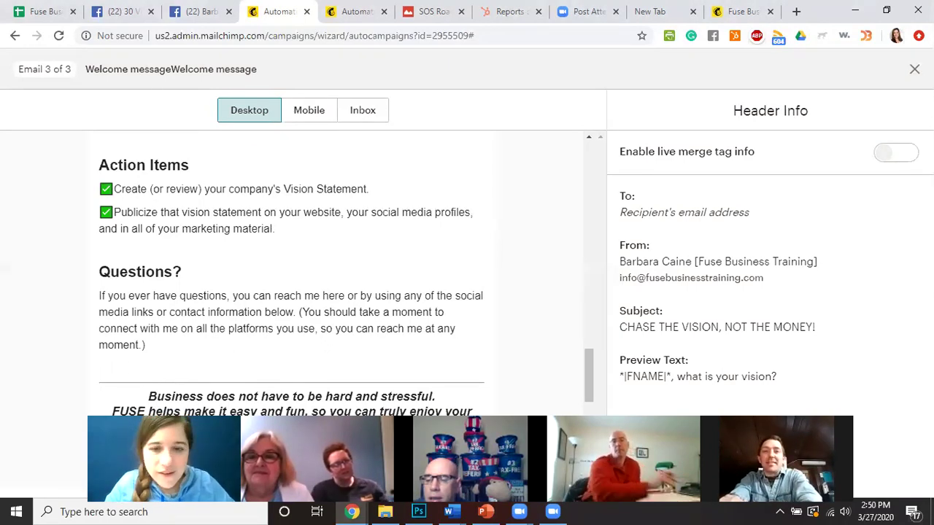
key("XF86AudioLowerVolume")
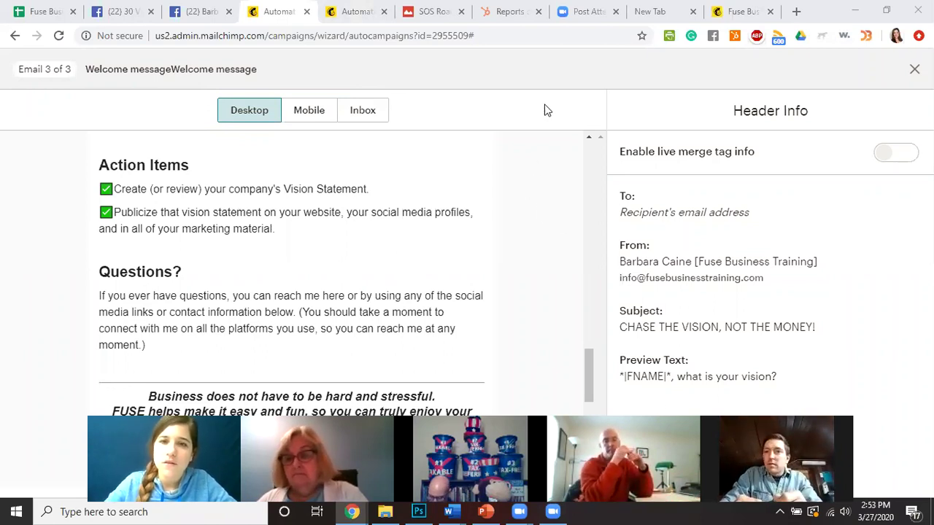
Switch to the Welcome message Automation tab and go to the dashboard via the Mailchimp logo.
left_click(352, 15)
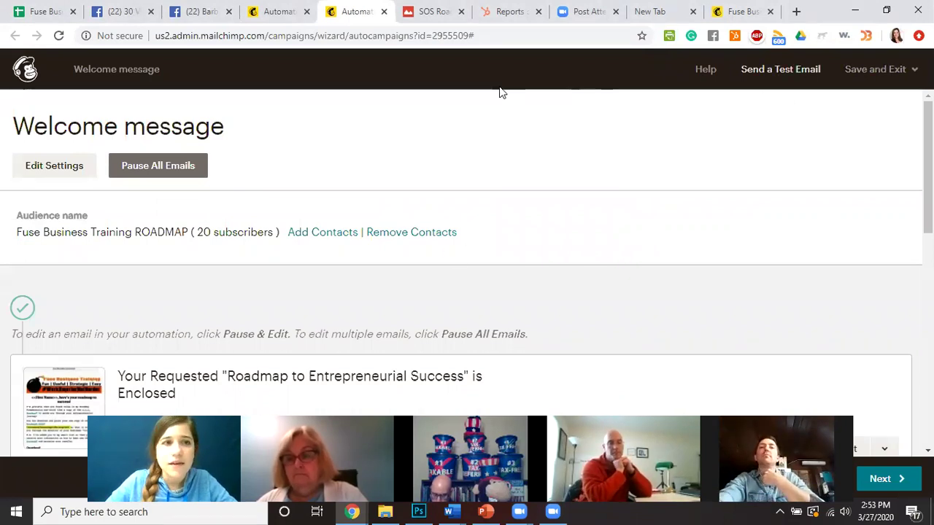
left_click(25, 71)
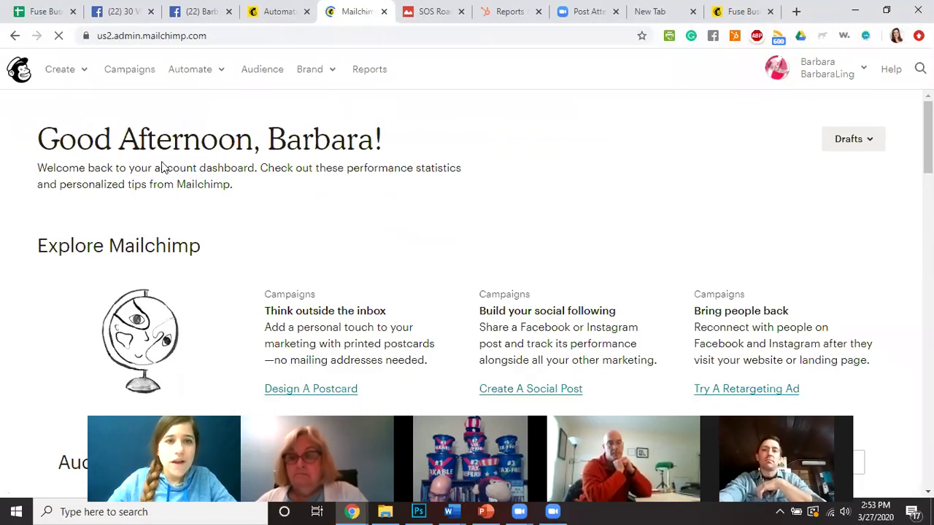
On the Audience page, check Free Tips, then switch to Fuse Business Training ROADMAP (20 contacts).
left_click(275, 88)
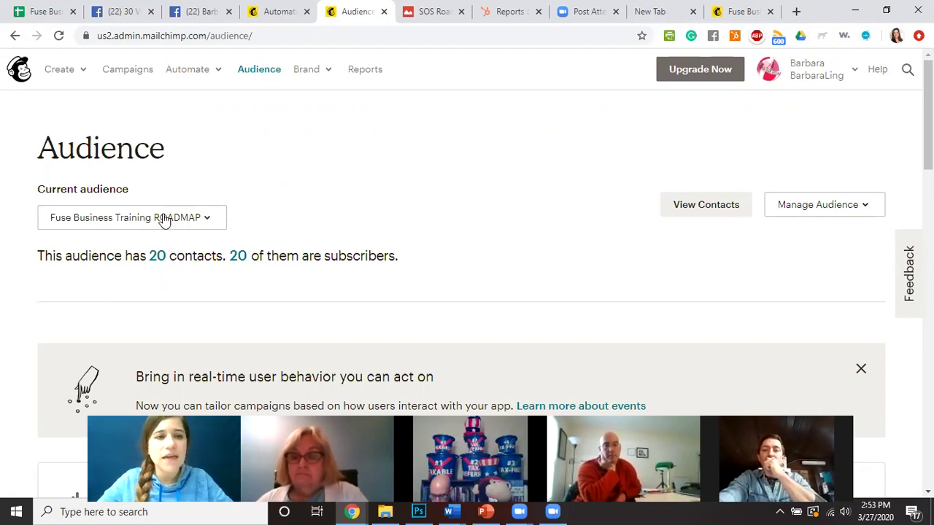
left_click(167, 219)
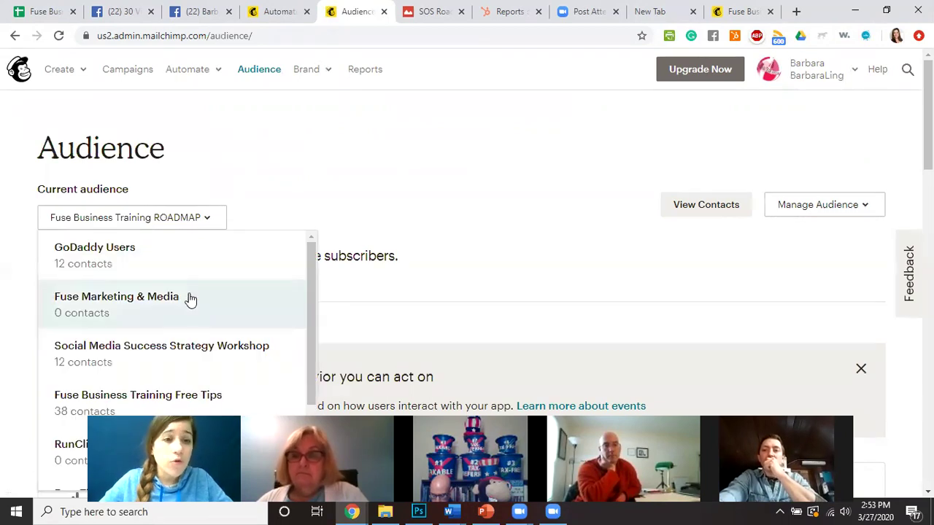
scroll(190, 300, "down", 1)
scroll(189, 304, "up", 1)
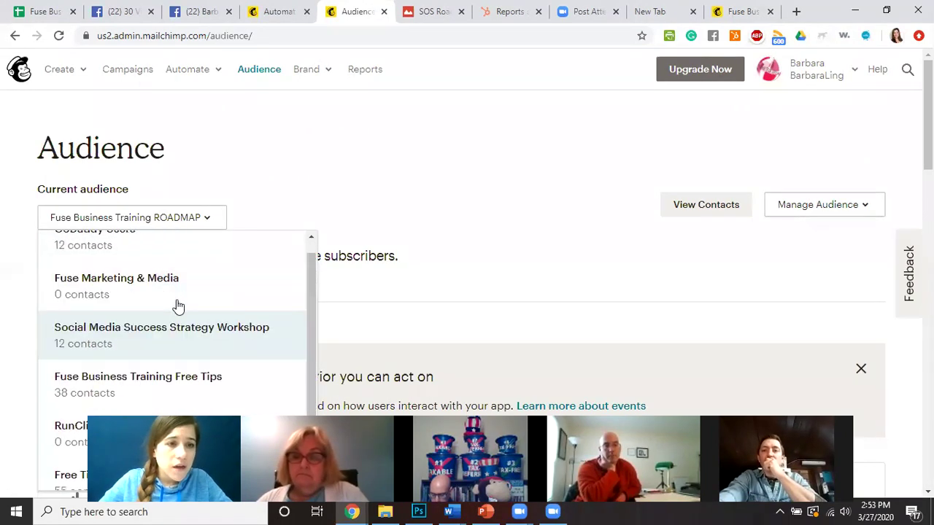
left_click(214, 402)
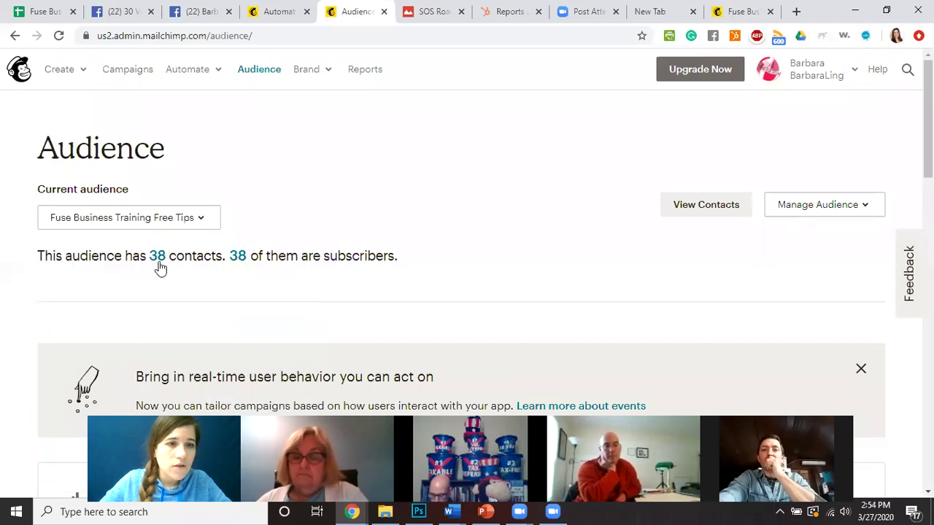
left_click(134, 218)
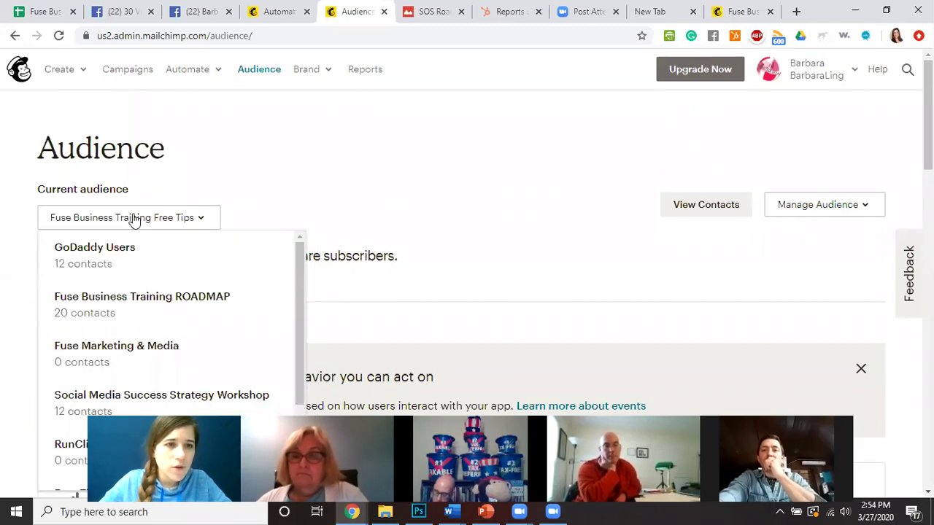
left_click(184, 314)
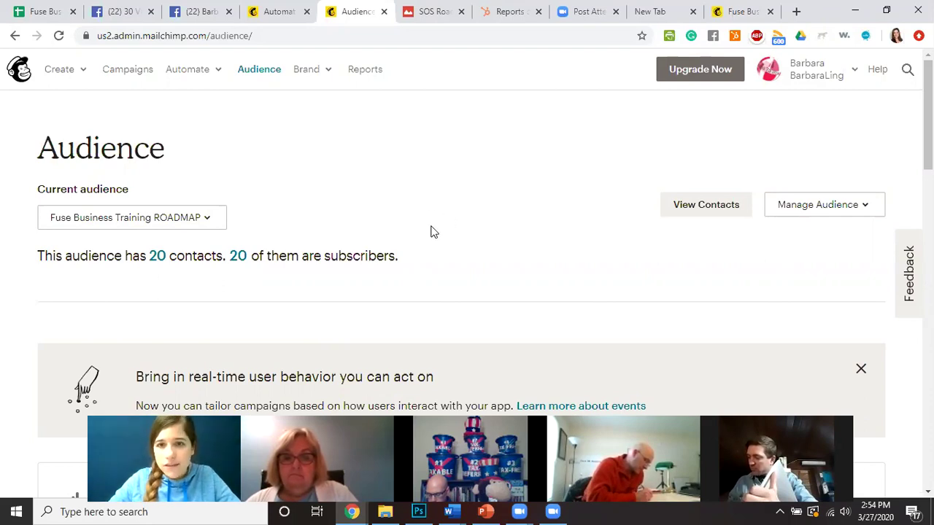
scroll(437, 204, "down", 3)
scroll(436, 198, "down", 4)
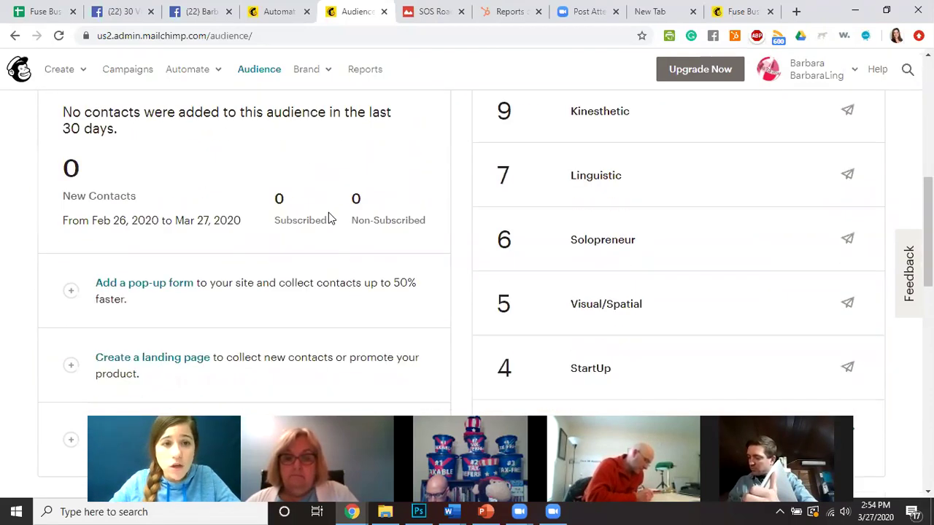
scroll(270, 281, "up", 8)
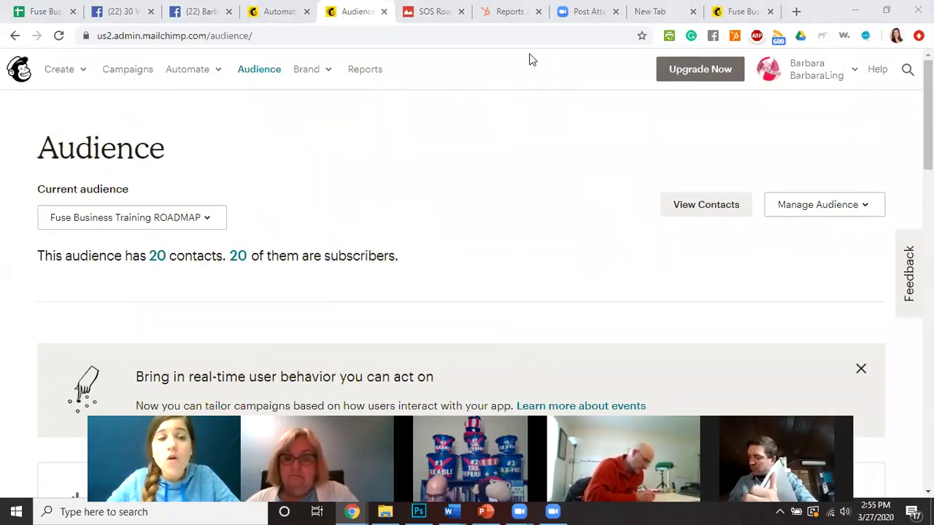
Open the Welcome message workflow report from the Campaigns list.
left_click(128, 69)
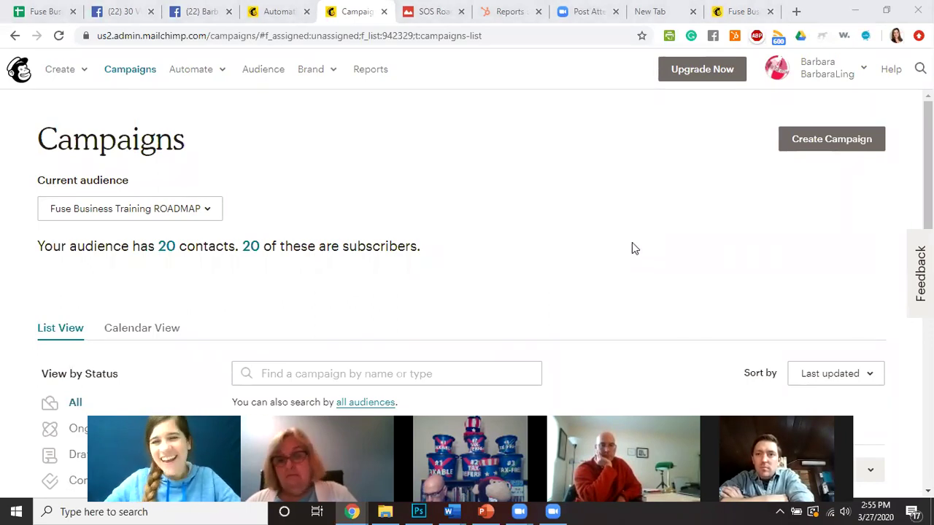
scroll(586, 288, "down", 2)
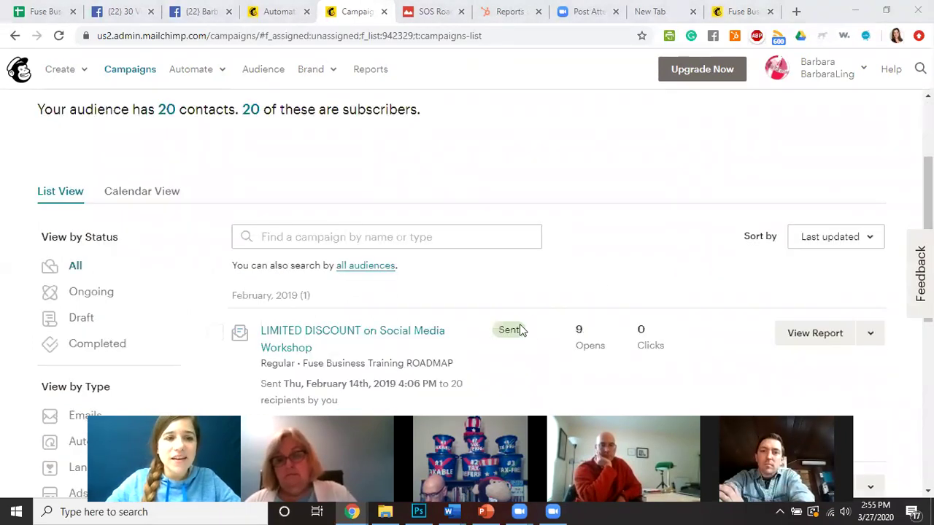
scroll(367, 322, "up", 2)
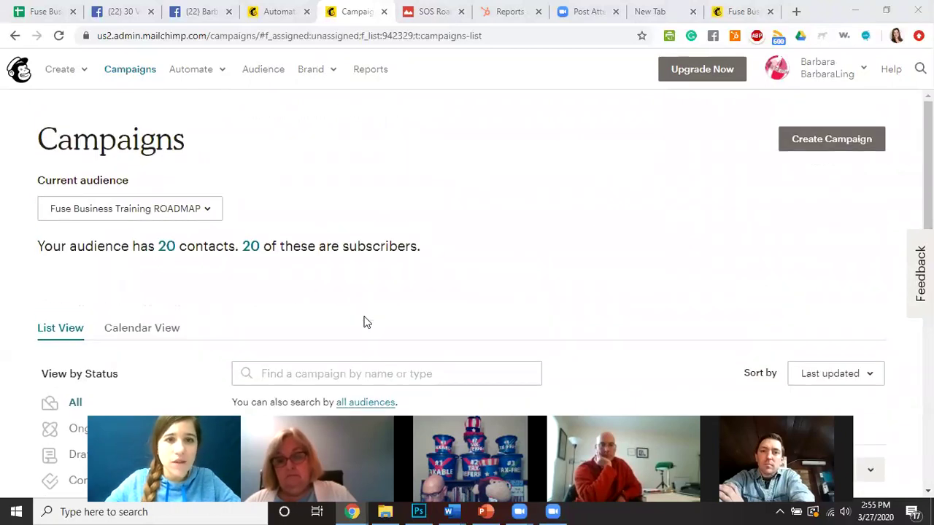
scroll(521, 261, "down", 2)
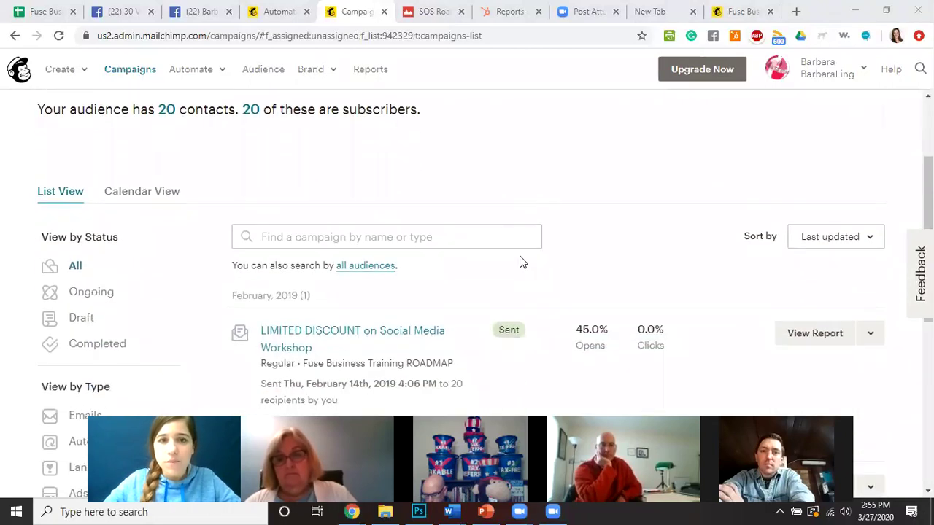
scroll(456, 360, "down", 3)
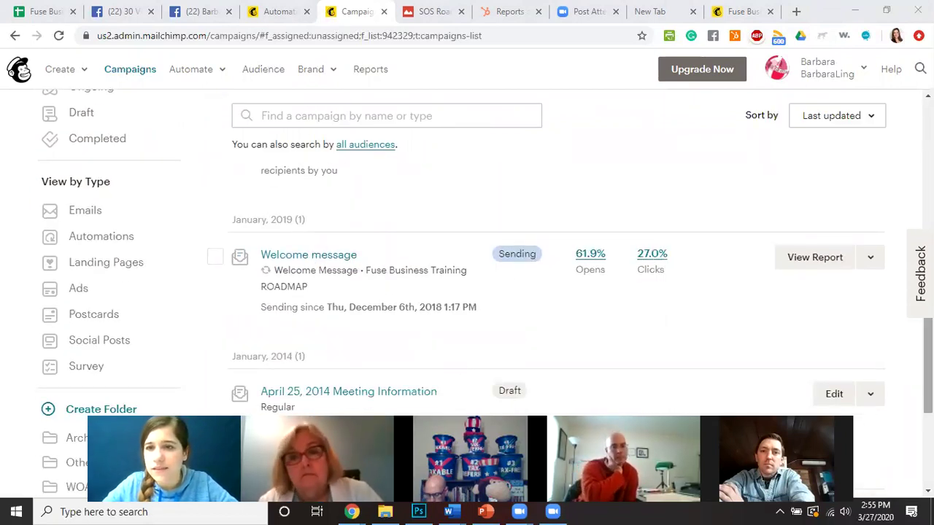
left_click(876, 265)
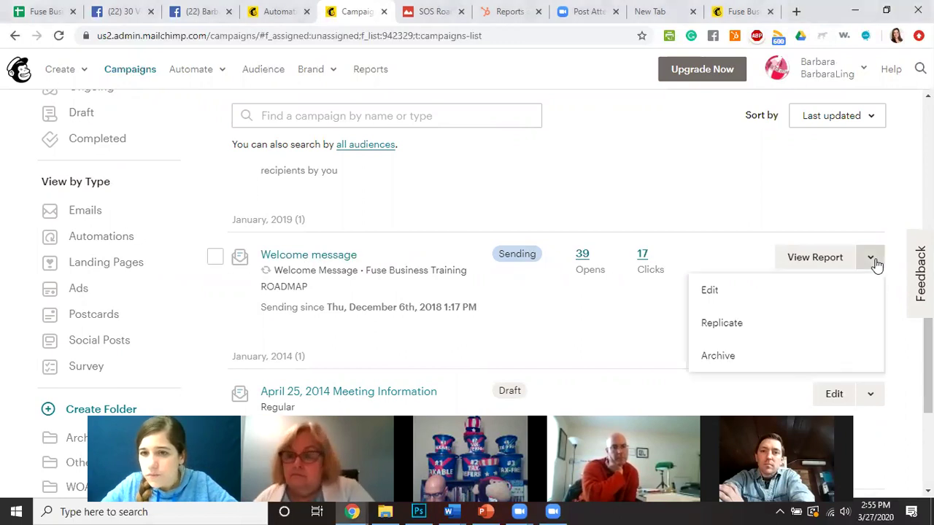
left_click(823, 265)
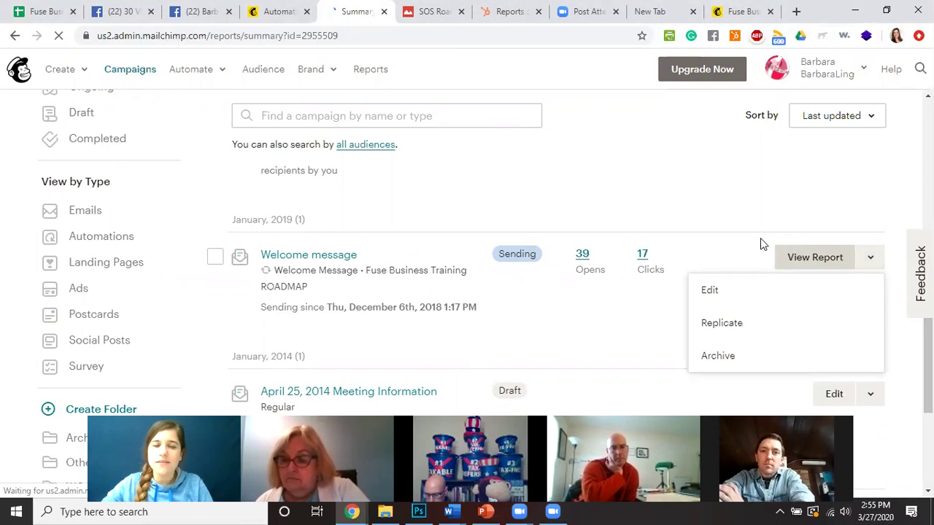
Scroll past Monthly performance to the 3 Workflow Emails with 76.2%, 57.1%, 52.4% opens.
scroll(326, 291, "down", 1)
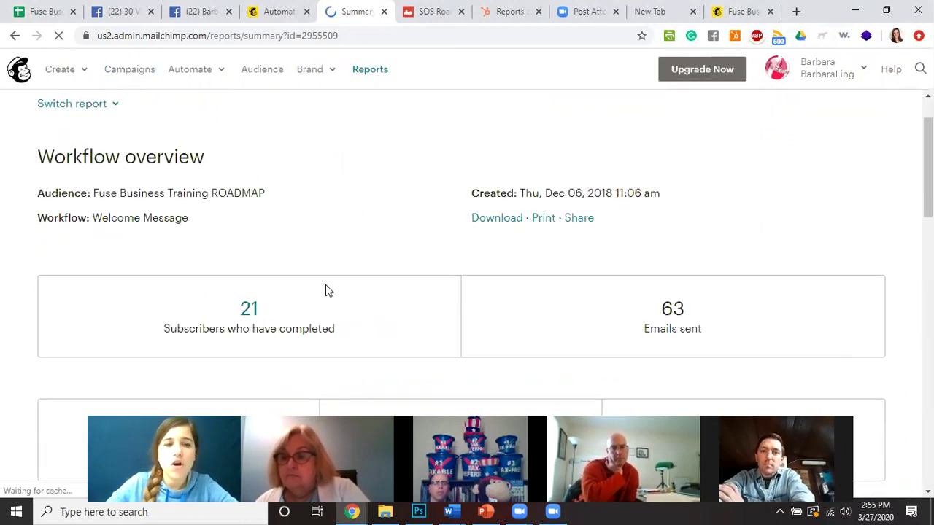
scroll(326, 291, "down", 2)
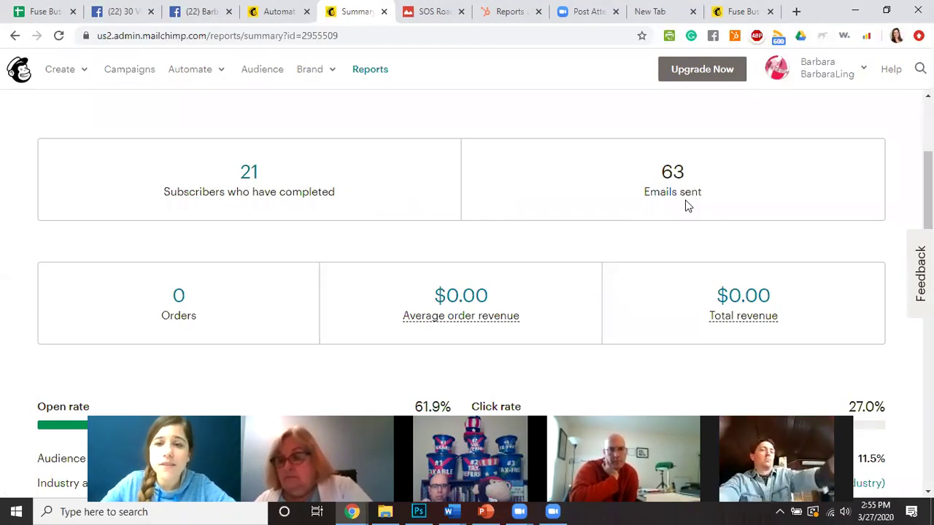
scroll(179, 264, "down", 2)
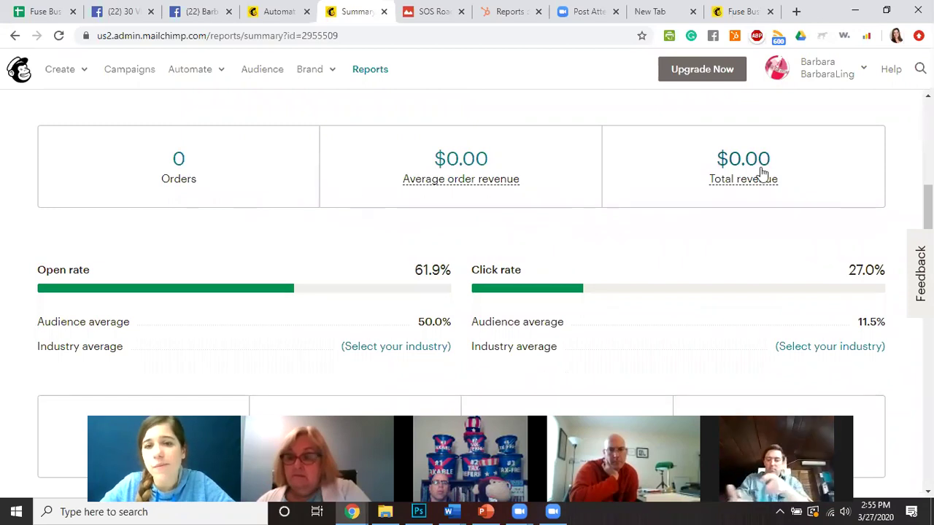
mouse_move(546, 217)
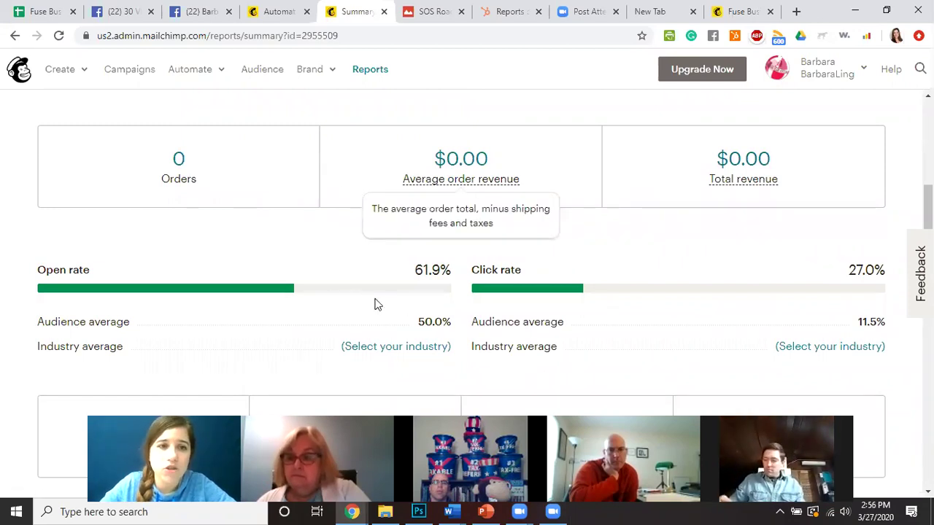
scroll(132, 294, "down", 1)
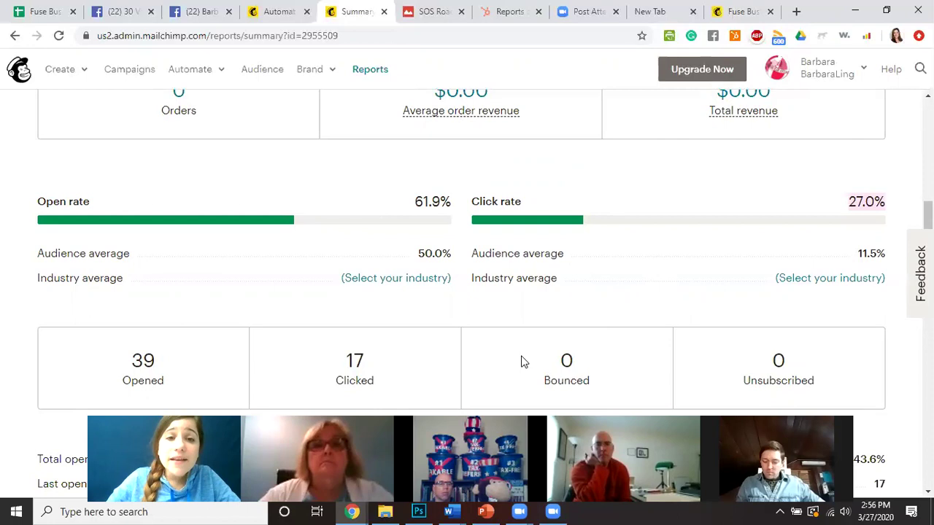
scroll(603, 302, "down", 3)
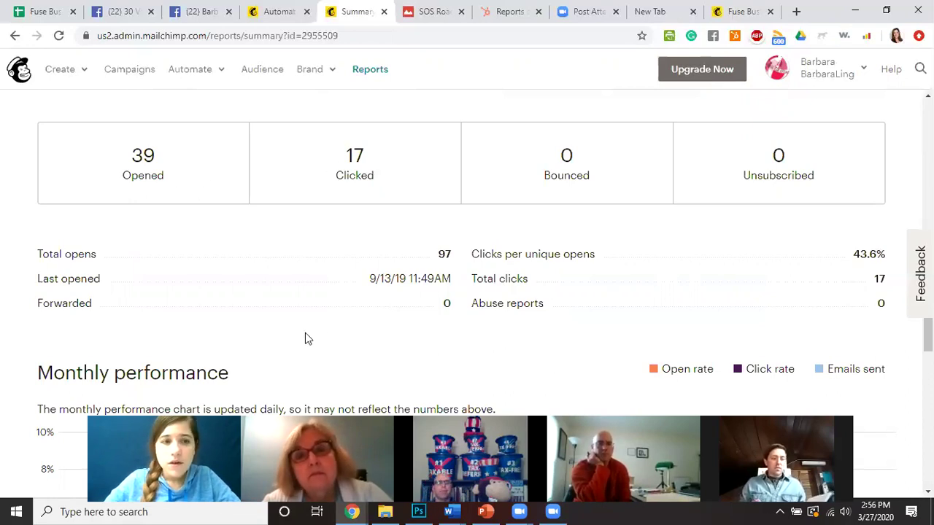
scroll(318, 307, "up", 5)
scroll(320, 308, "down", 5)
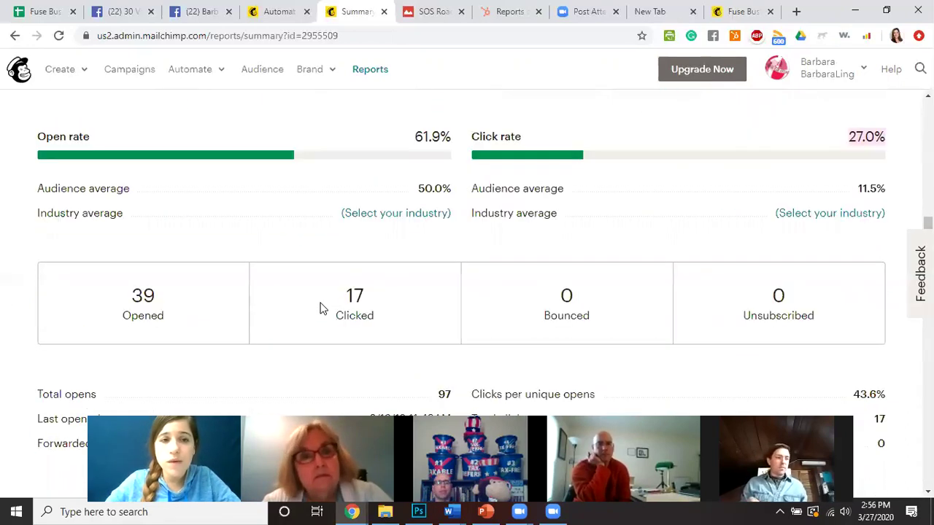
scroll(321, 308, "down", 4)
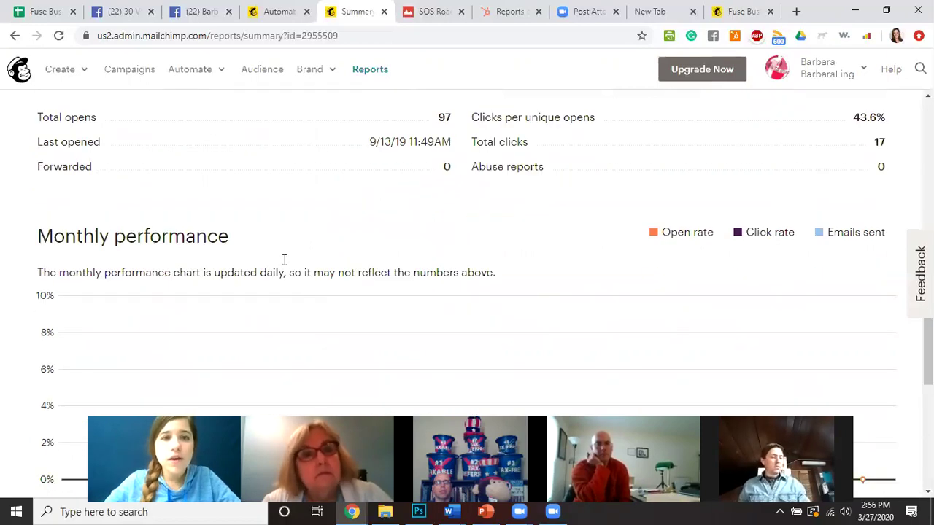
scroll(146, 234, "down", 5)
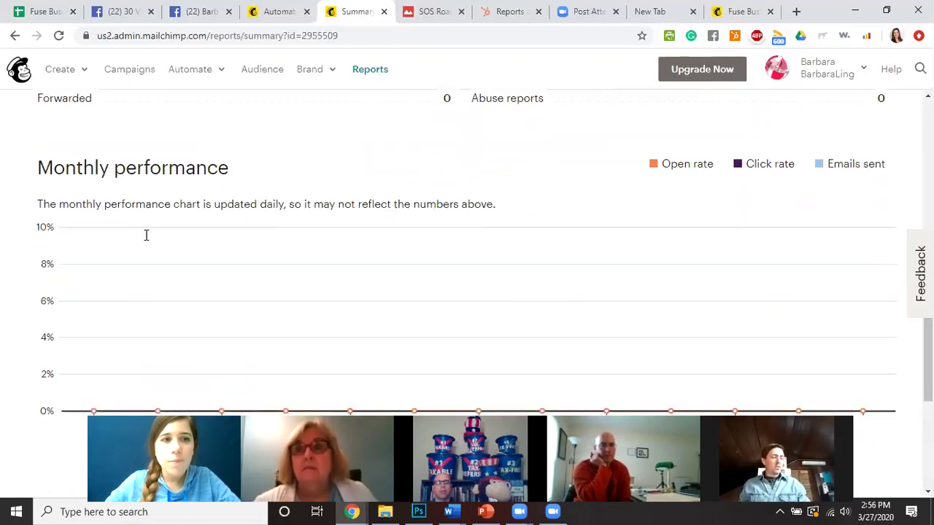
scroll(146, 241, "down", 2)
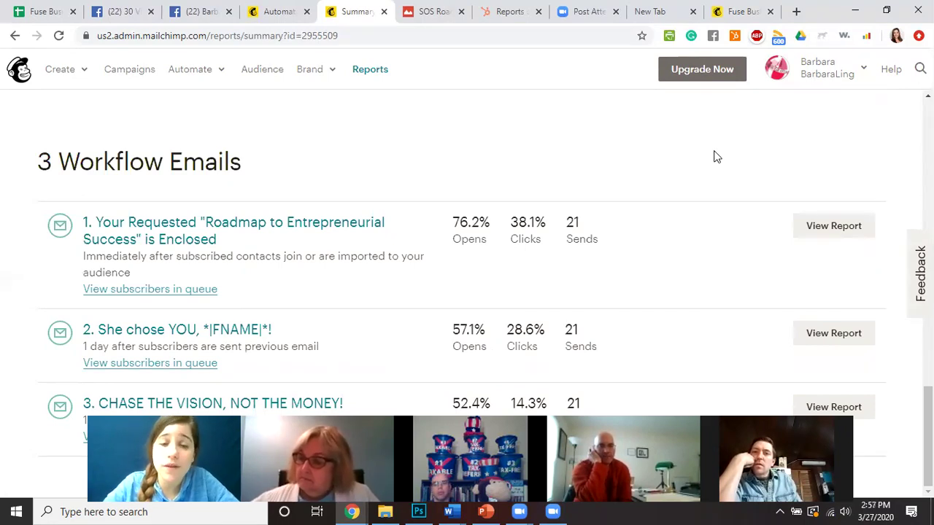
mouse_move(469, 228)
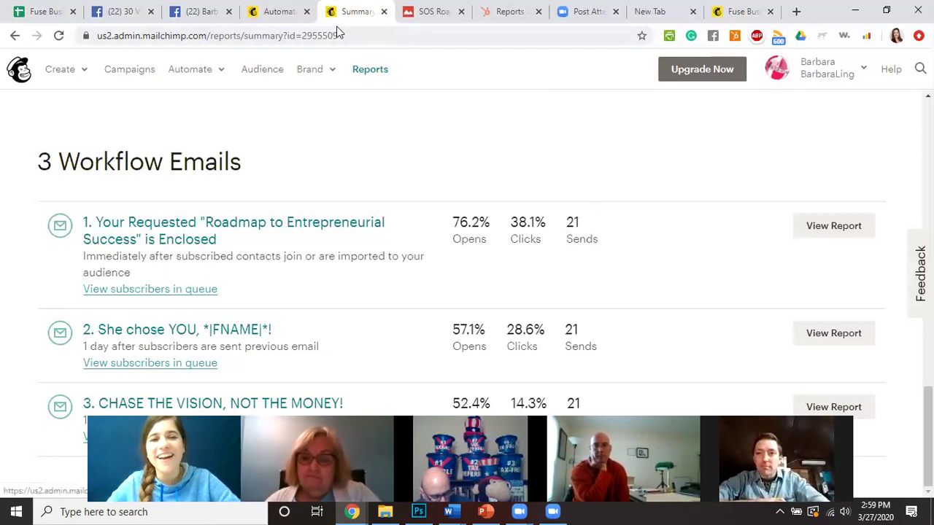
Look at SOS Roadmap.jpg in Google Drive again, then move to the HubSpot Reports tab.
key("ctrl+shift+Tab")
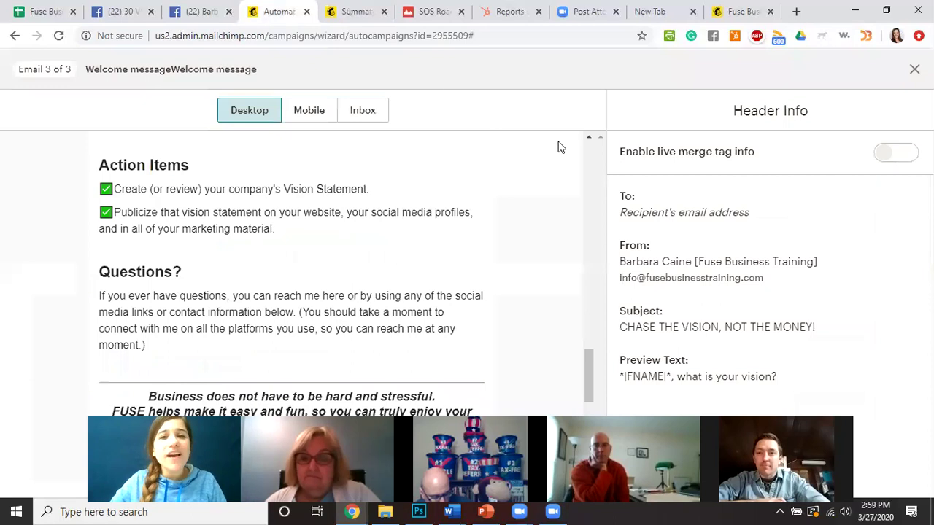
left_click_drag(427, 11, 233, 12)
left_click_drag(460, 37, 499, 32)
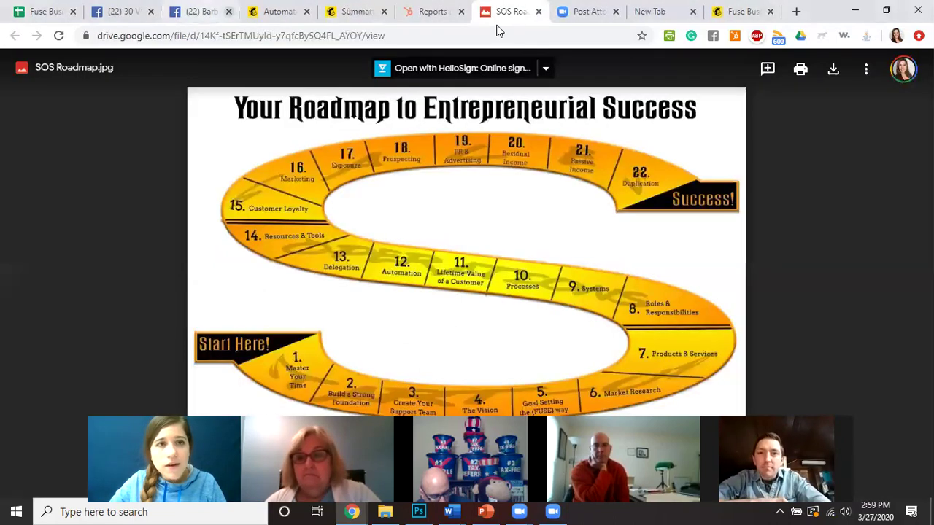
key("ctrl+shift+Tab")
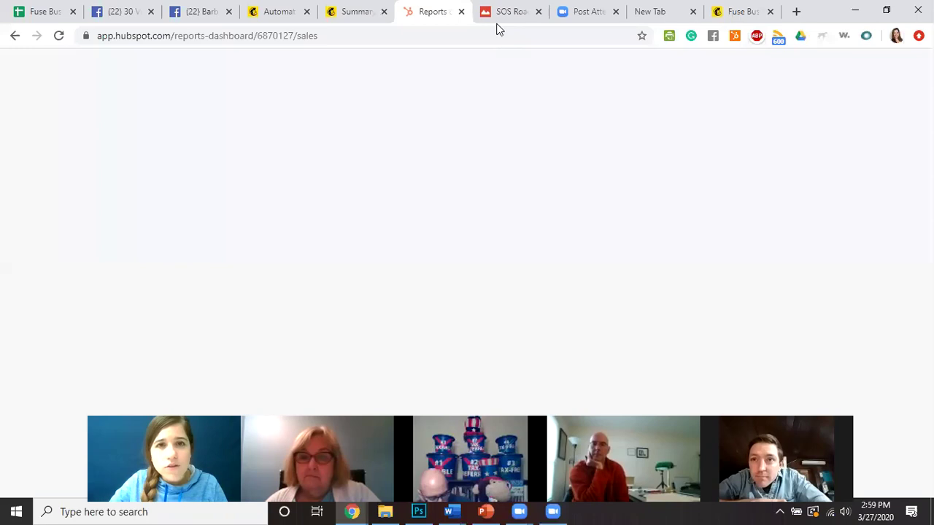
Move the HubSpot Reports tab left and, once the Sales Dashboard loads, open the Contacts menu.
key("ctrl+shift+Page_Up")
key("ctrl+shift+Page_Up")
key("ctrl+shift+Page_Up")
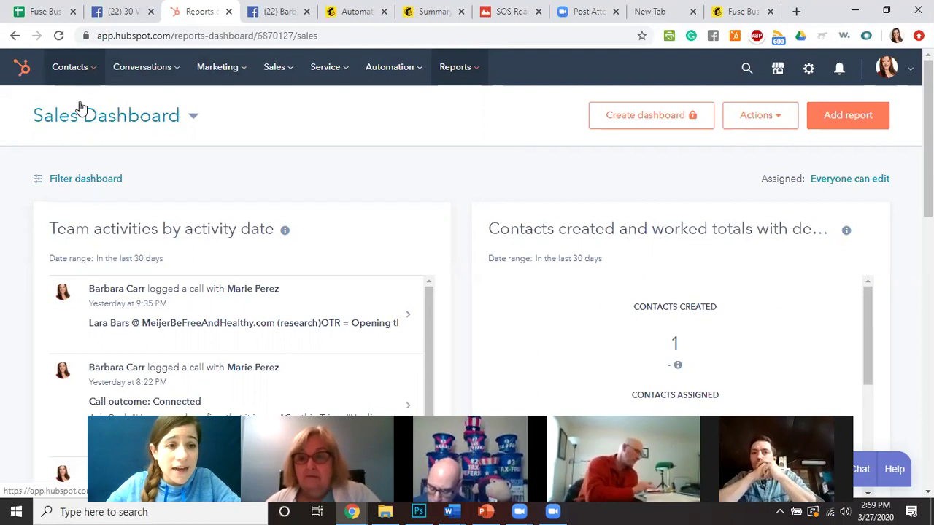
left_click(71, 66)
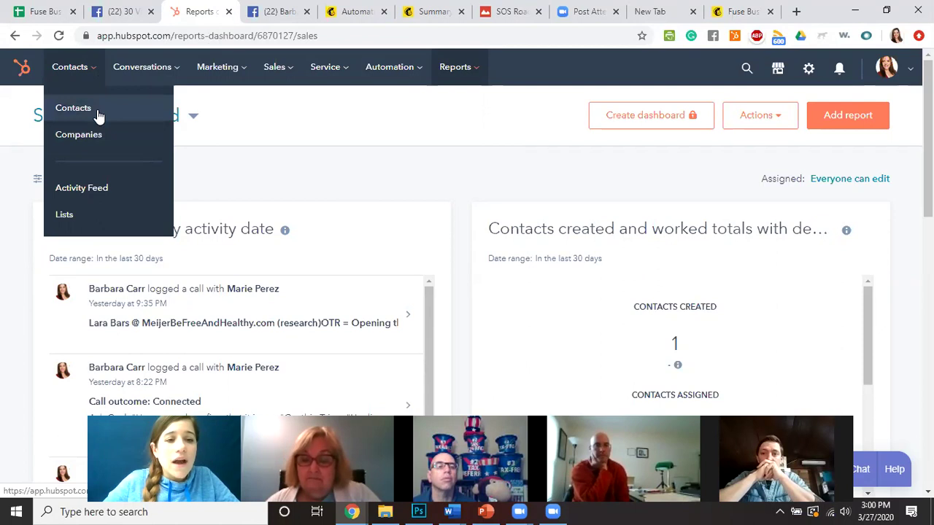
Go to Contacts > Contacts and open the first contact's record in the list of 11.
left_click(99, 117)
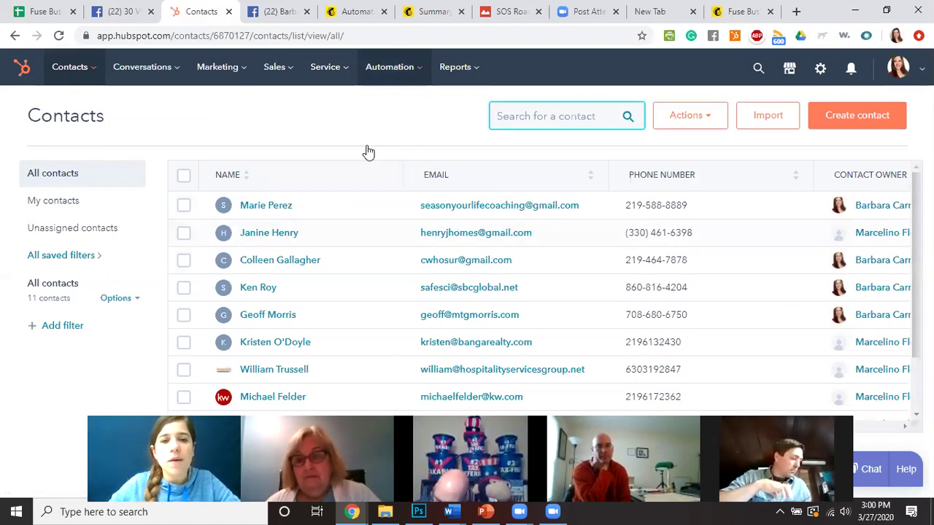
left_click(260, 207)
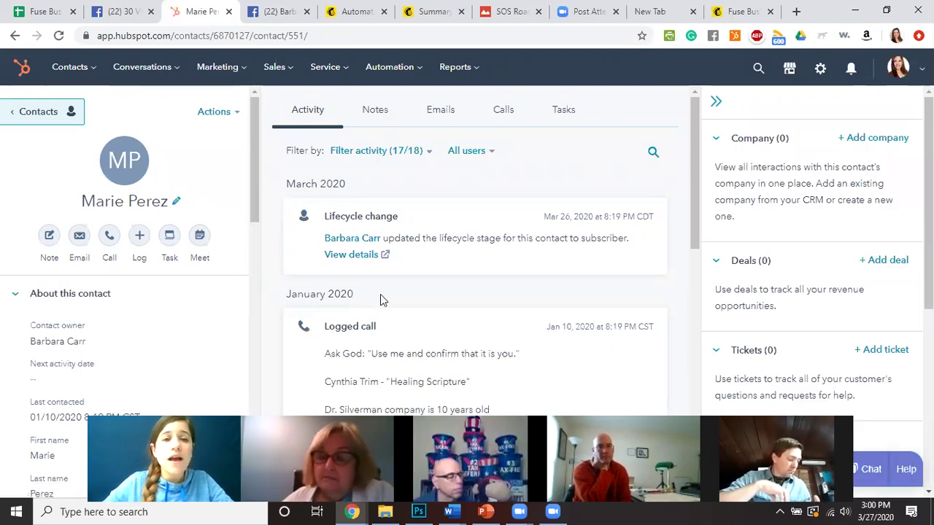
scroll(319, 296, "down", 1)
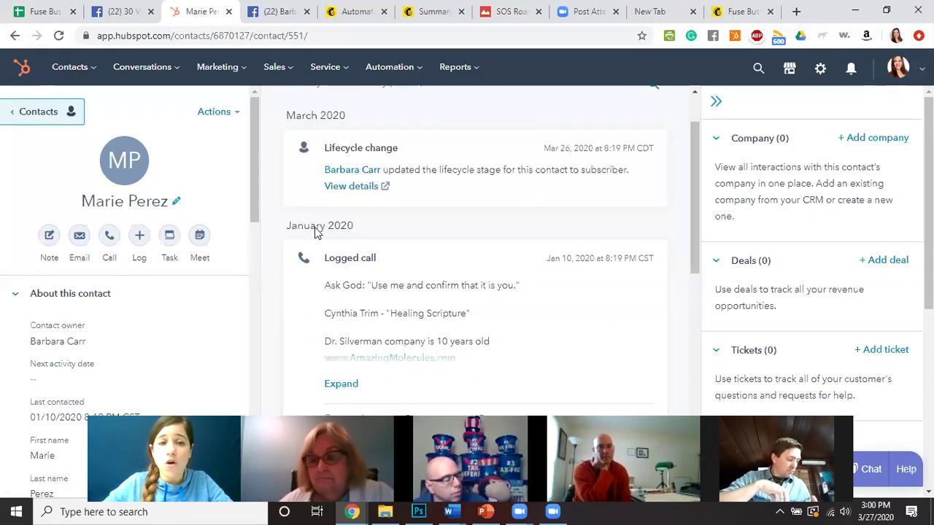
mouse_move(528, 272)
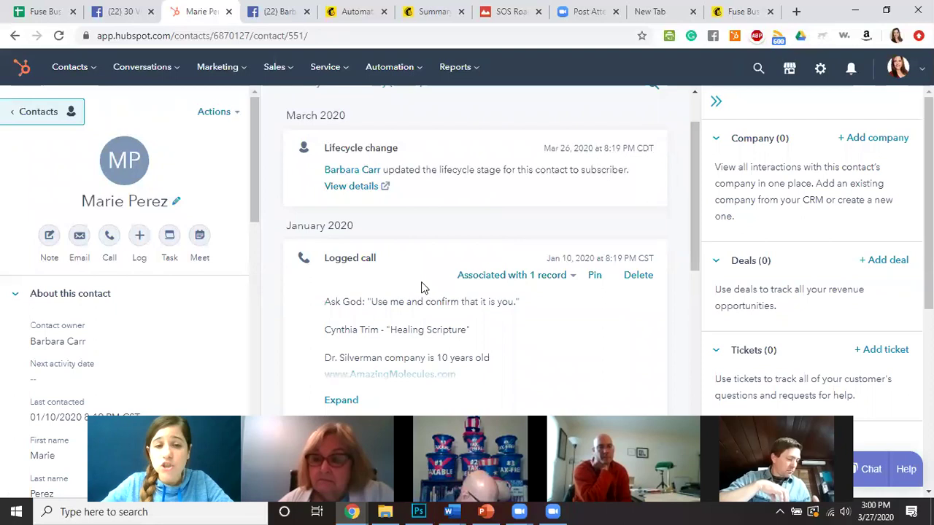
scroll(398, 328, "down", 5)
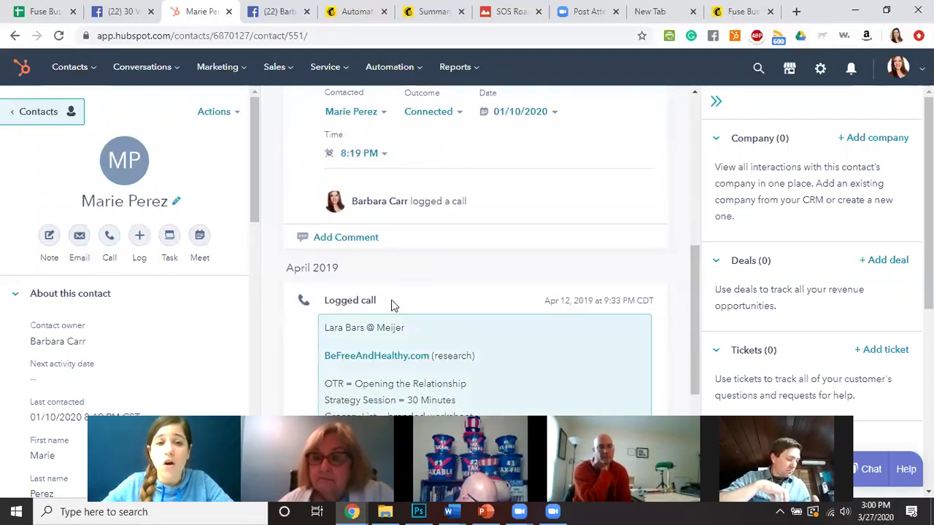
scroll(408, 313, "down", 2)
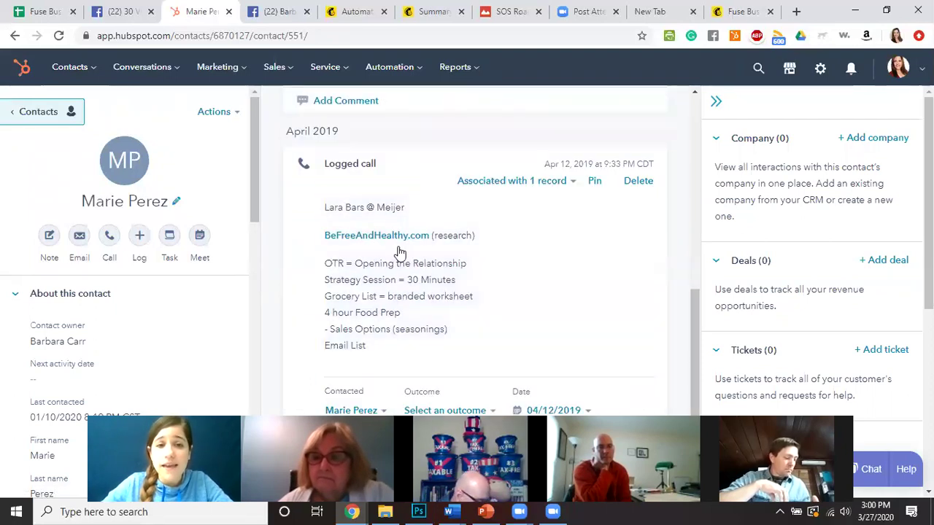
scroll(448, 302, "down", 2)
scroll(475, 287, "up", 8)
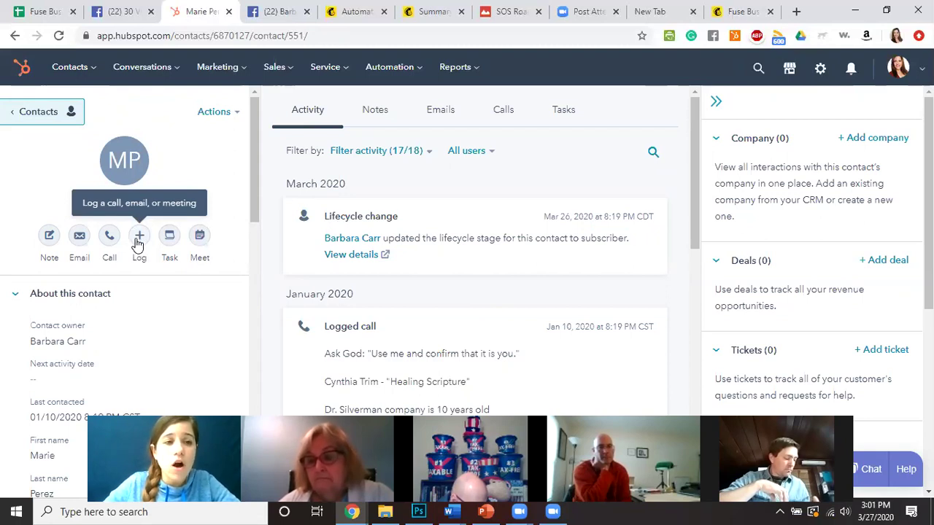
Open a Log Call form for the contact with the call outcome set to Connected.
left_click(139, 237)
left_click(146, 298)
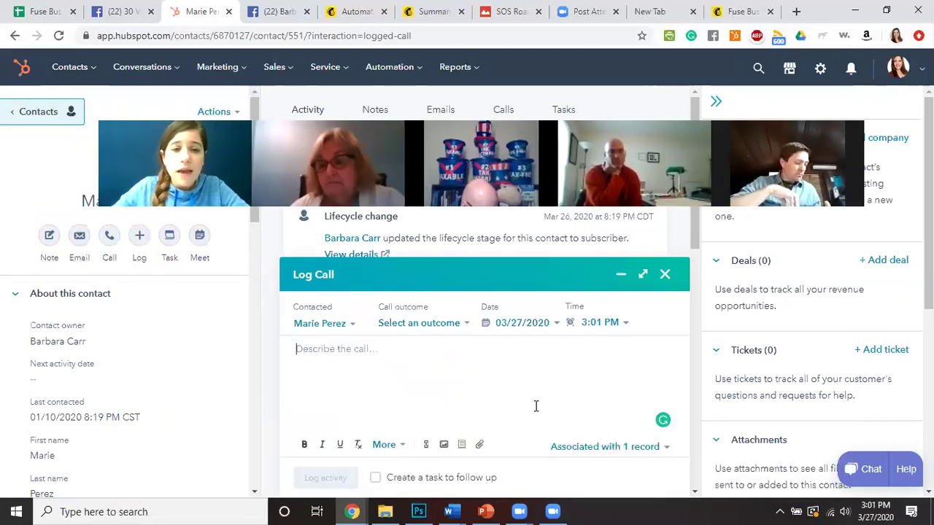
left_click(430, 329)
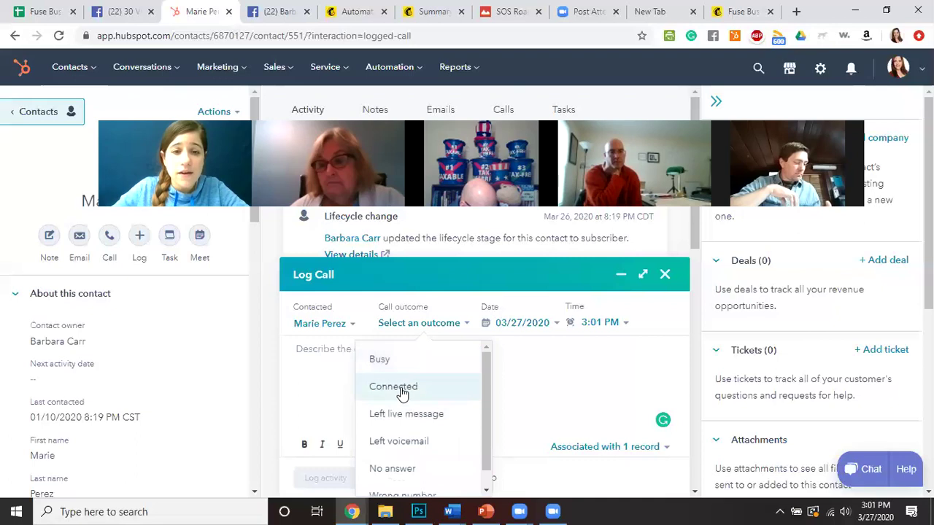
left_click(404, 387)
left_click(416, 326)
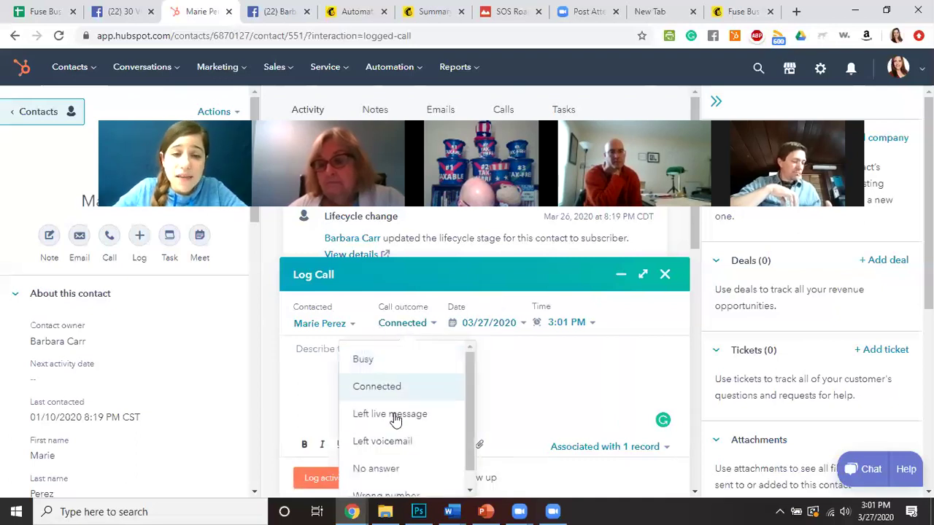
left_click(409, 333)
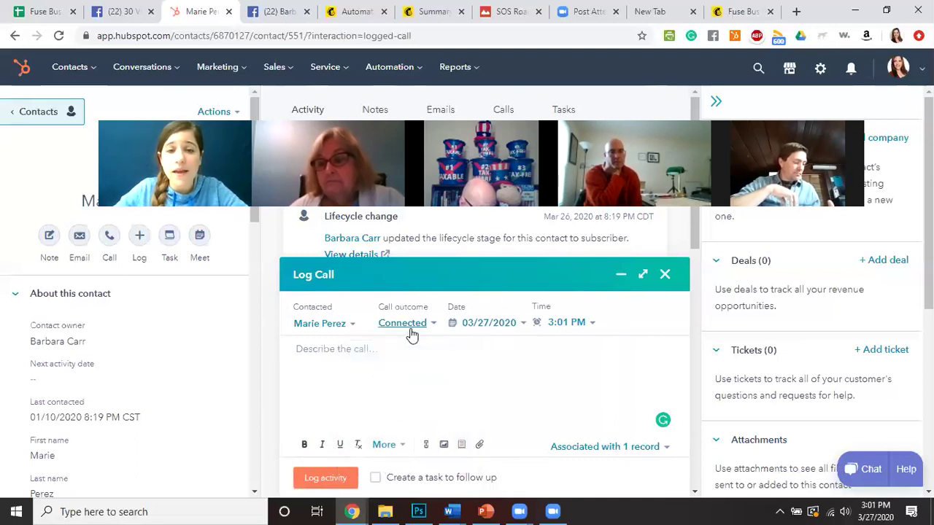
Set the call time to 9:30 AM and type placeholder description text 'skfjaslkjfl;ksaf'.
left_click(579, 333)
scroll(507, 256, "up", 5)
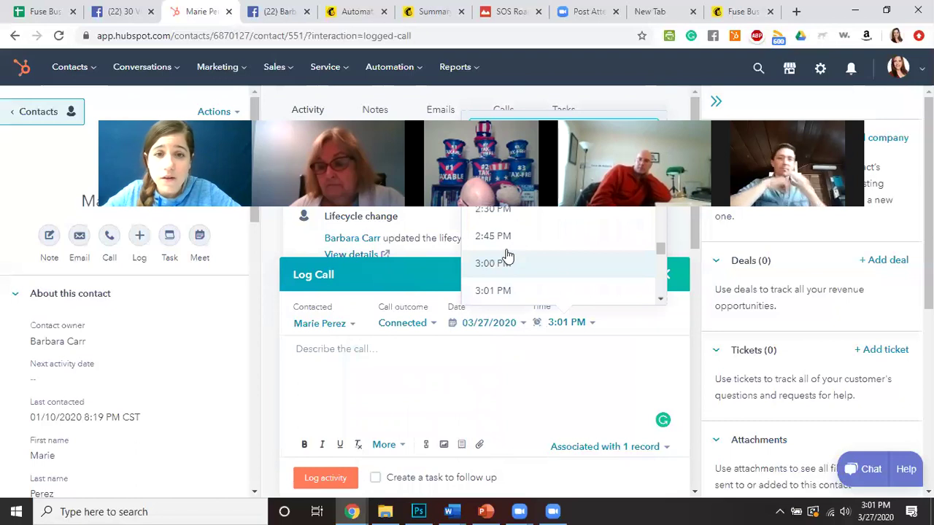
scroll(500, 252, "up", 4)
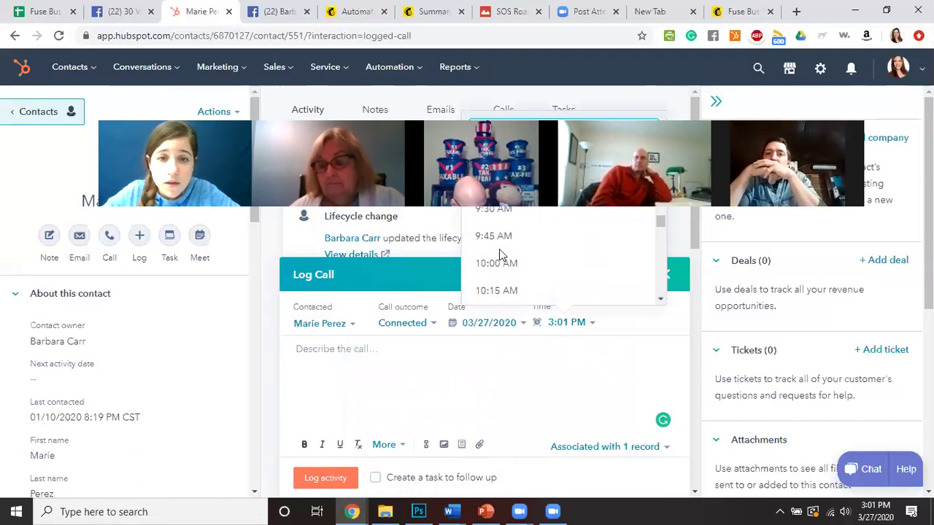
left_click(498, 216)
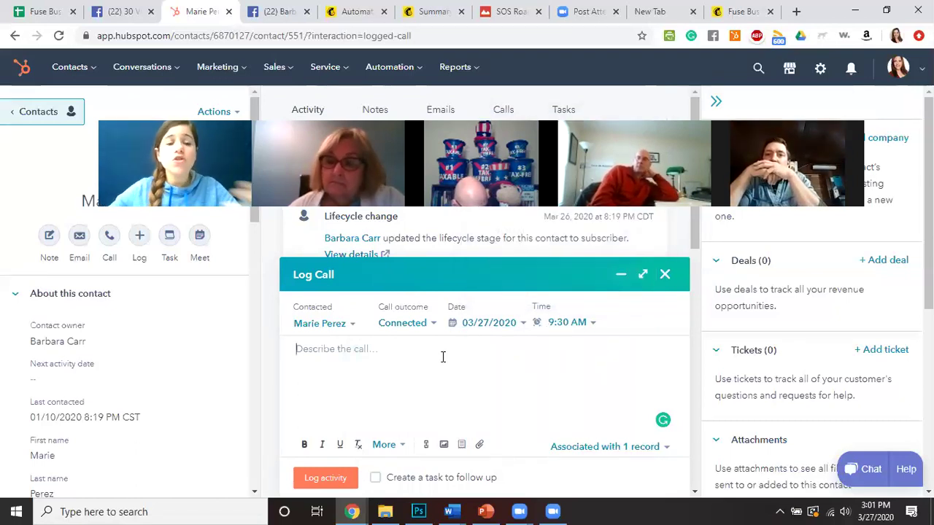
type("skfjaslkjfl;ksaf")
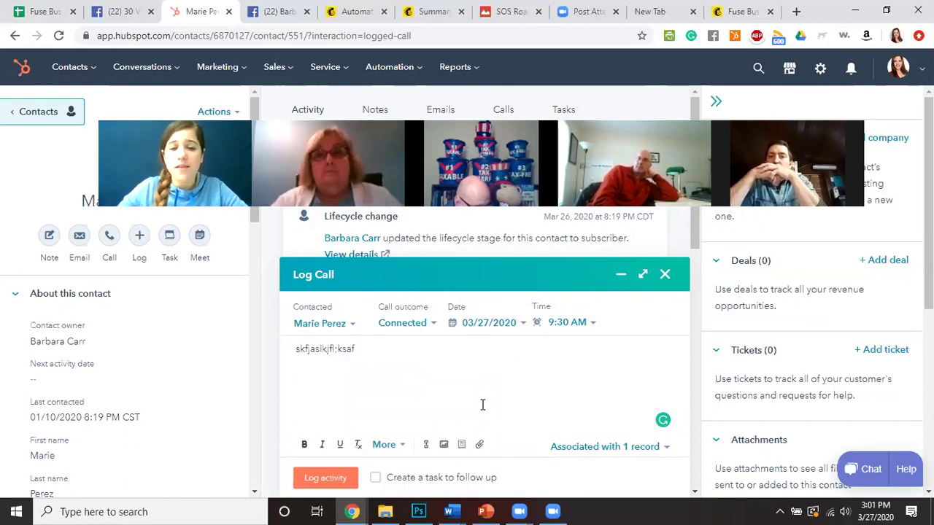
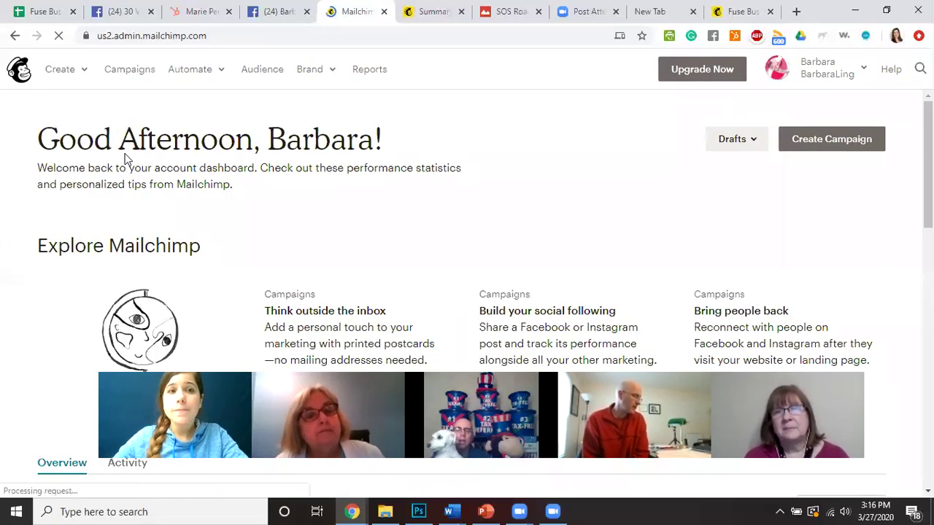
Create a new Regular email campaign named 'Training' from the Create > Email menu.
left_click(67, 73)
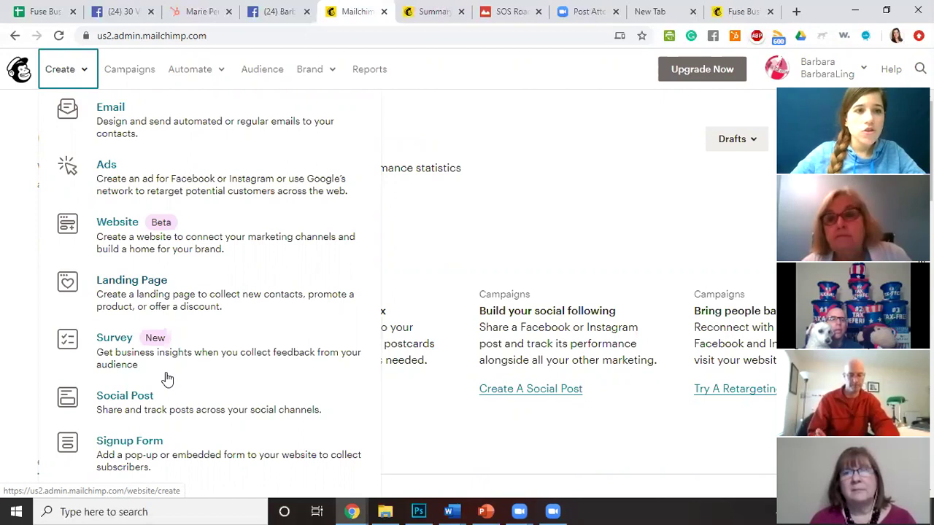
left_click(150, 147)
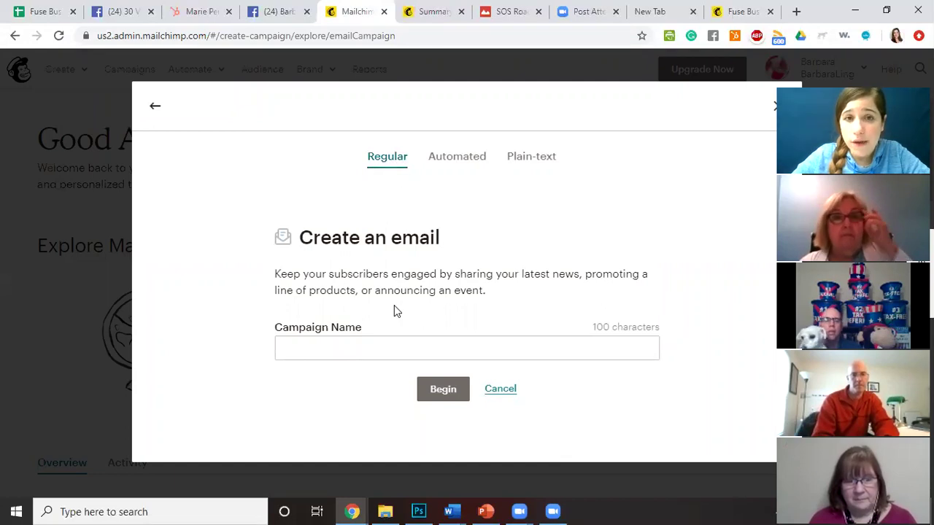
left_click(458, 158)
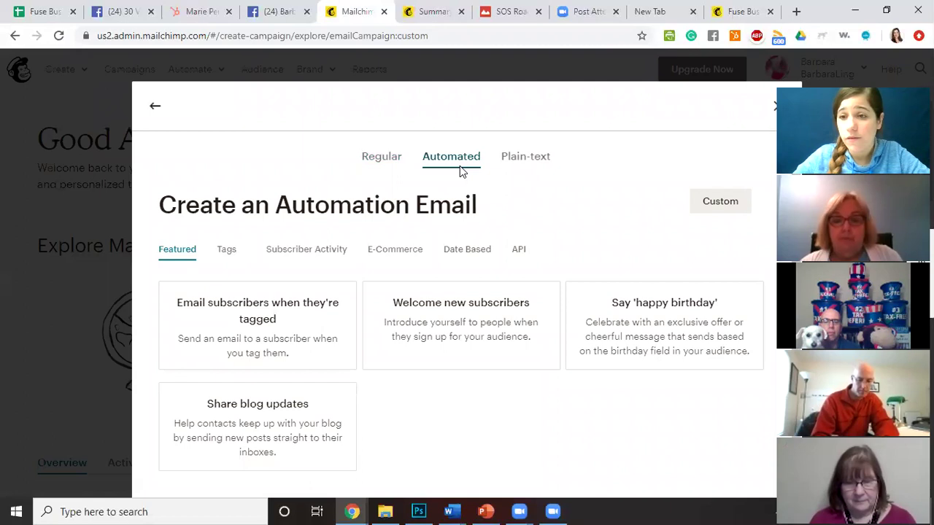
left_click(390, 156)
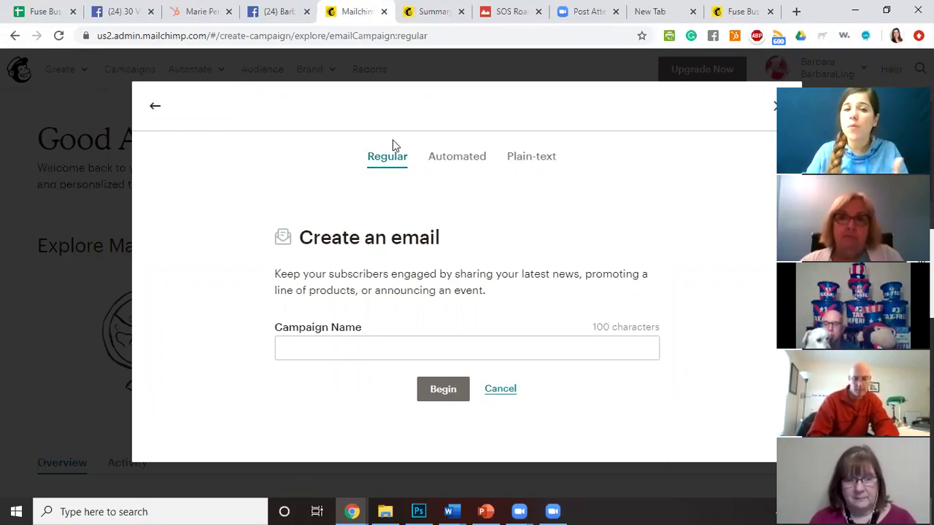
left_click(458, 164)
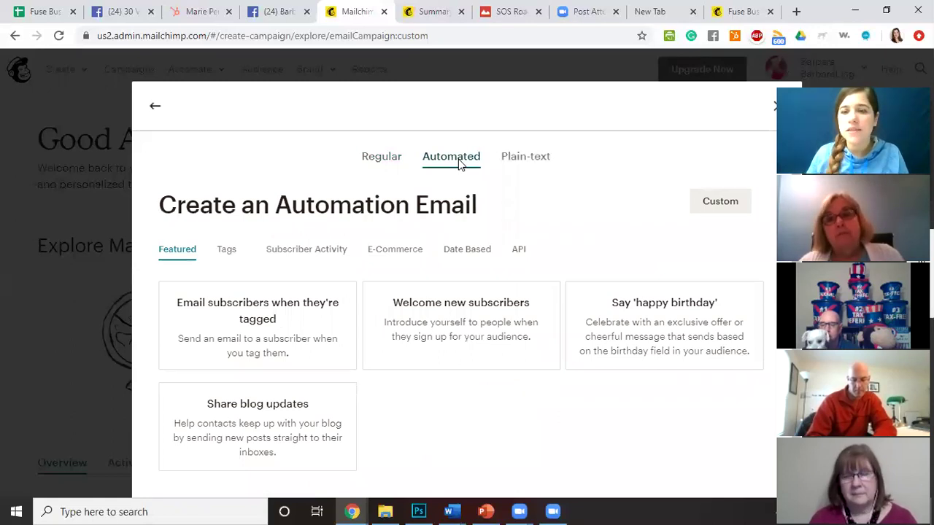
left_click(382, 156)
left_click(413, 343)
type("Trta")
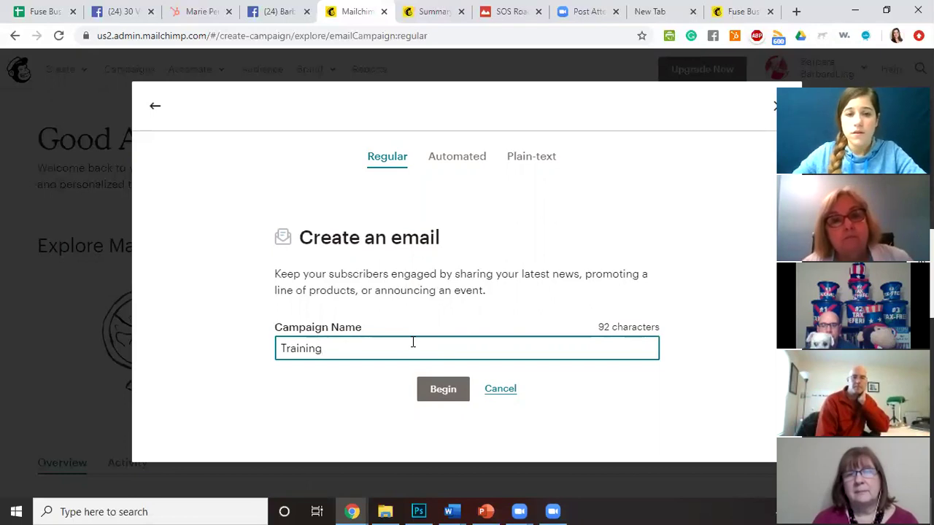
left_click(436, 392)
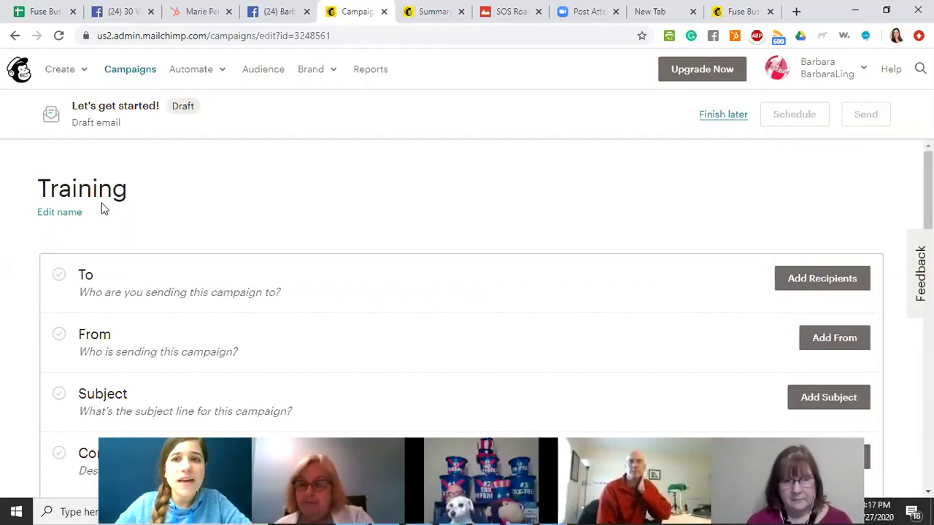
Start adding recipients, first picking the Fuse Business Training Free Tips audience.
scroll(346, 219, "down", 1)
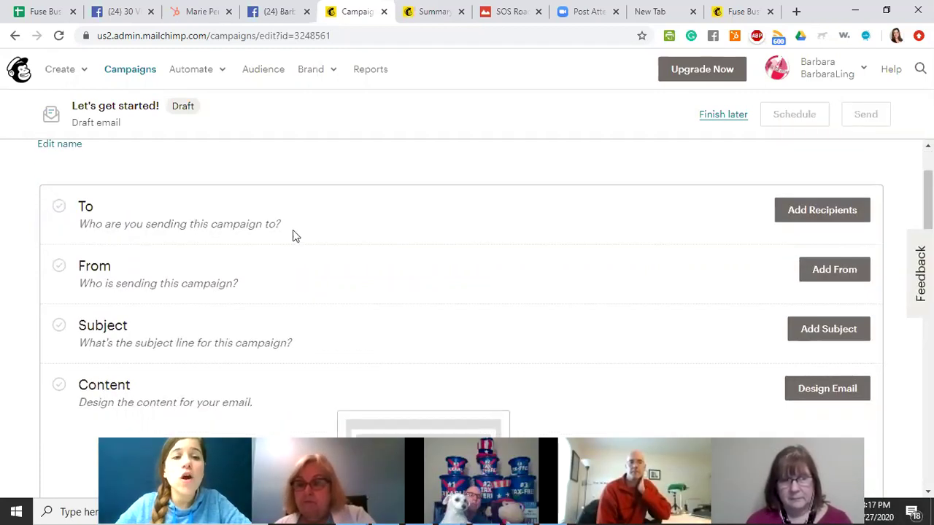
left_click(836, 211)
left_click(279, 275)
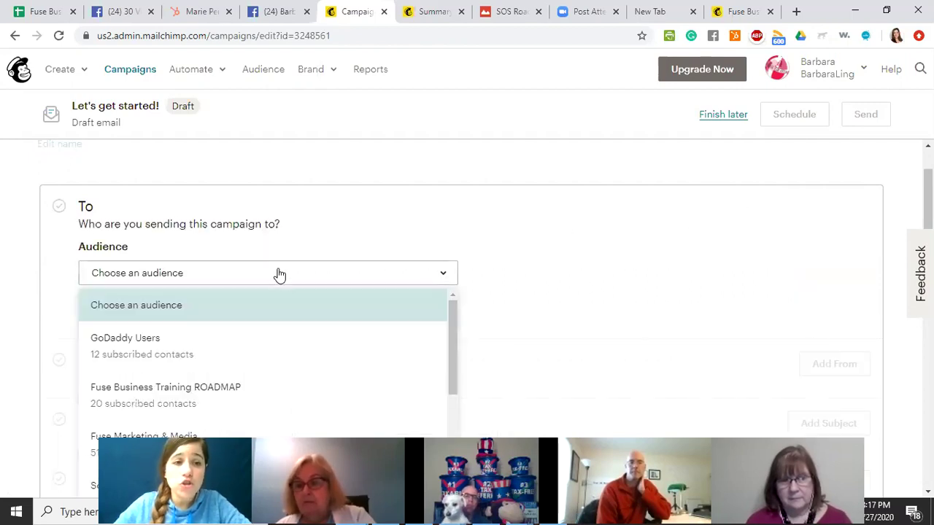
scroll(253, 371, "down", 2)
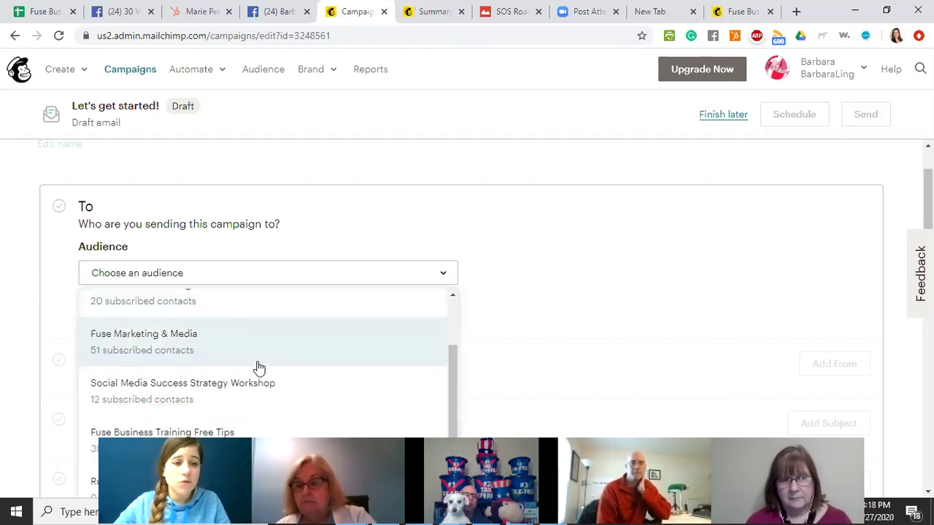
scroll(254, 372, "down", 1)
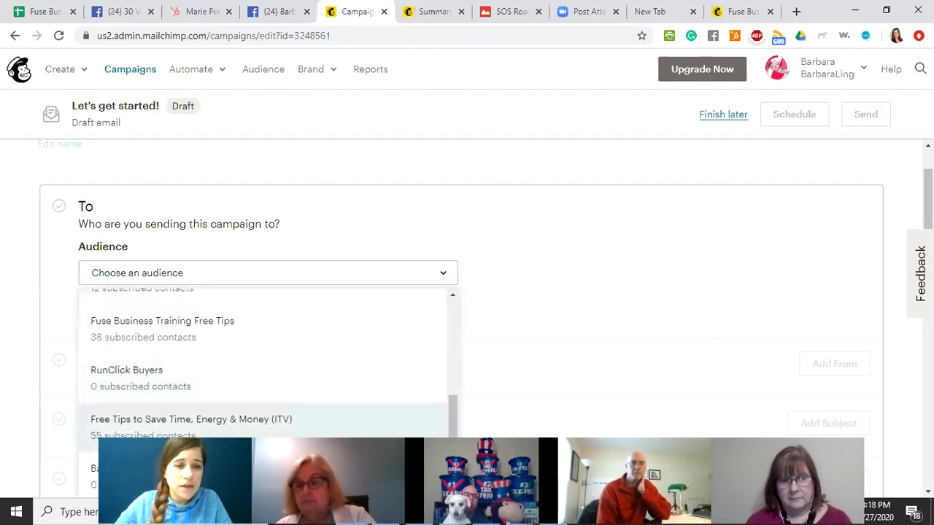
left_click(396, 330)
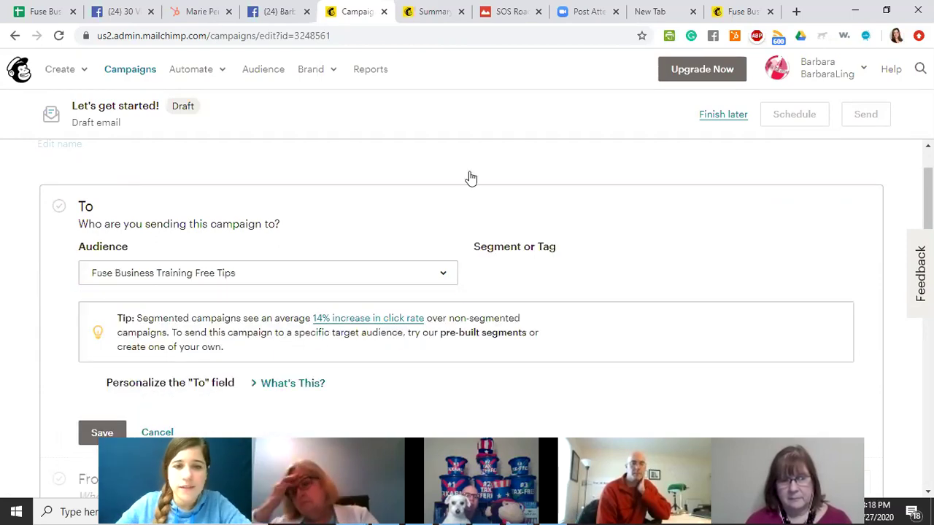
scroll(676, 289, "down", 2)
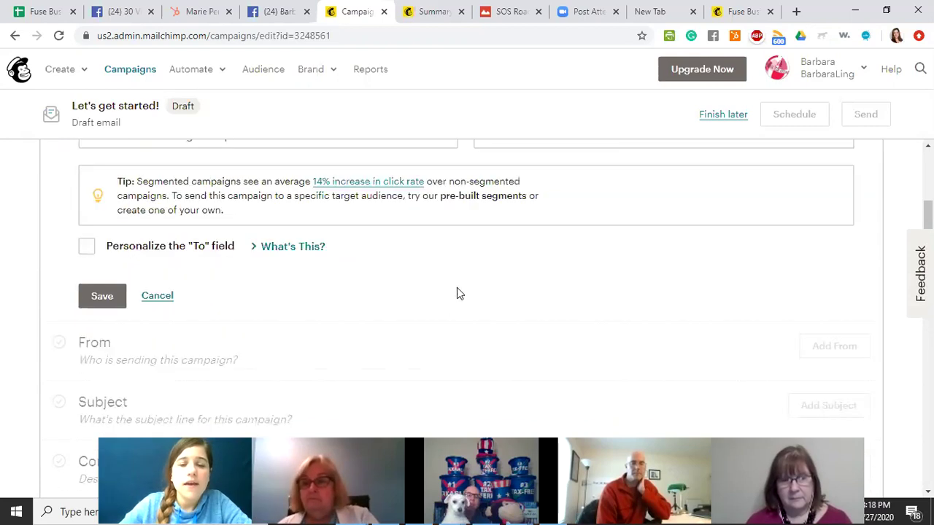
scroll(467, 284, "up", 2)
left_click(561, 277)
left_click(560, 276)
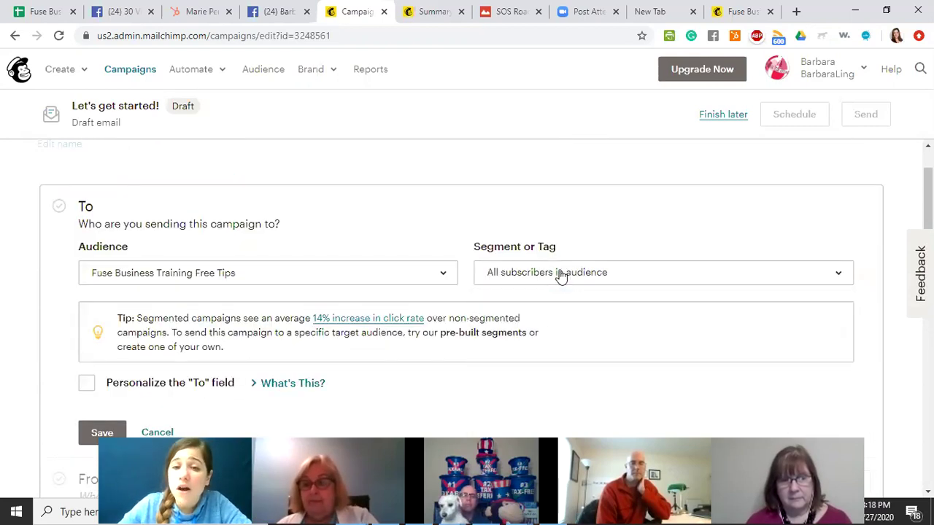
Switch the audience to Fuse Marketing & Media and limit it to the COVID-19 tag.
left_click(198, 274)
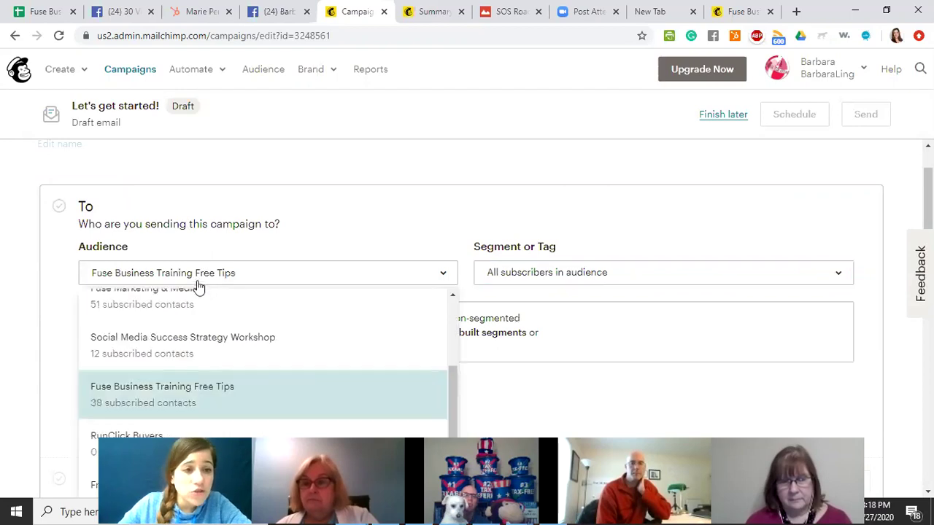
scroll(201, 330, "up", 1)
left_click(194, 365)
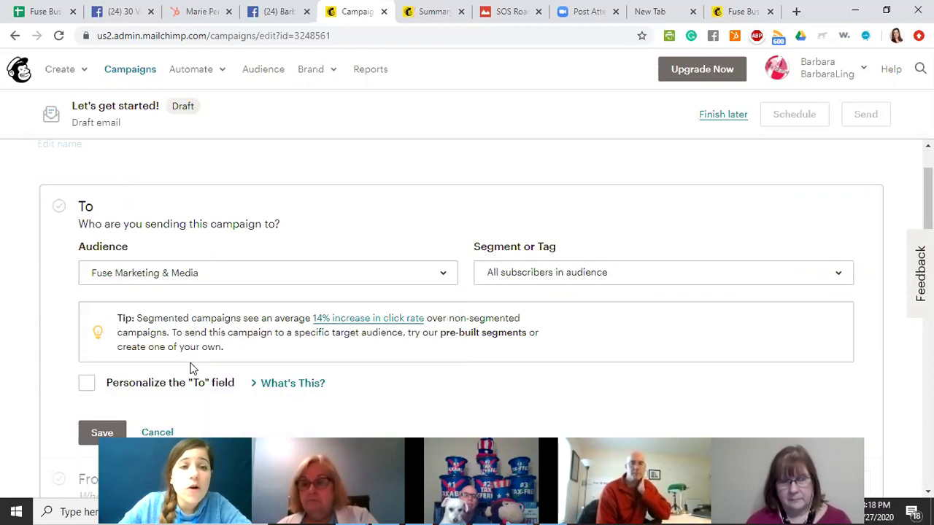
left_click(635, 285)
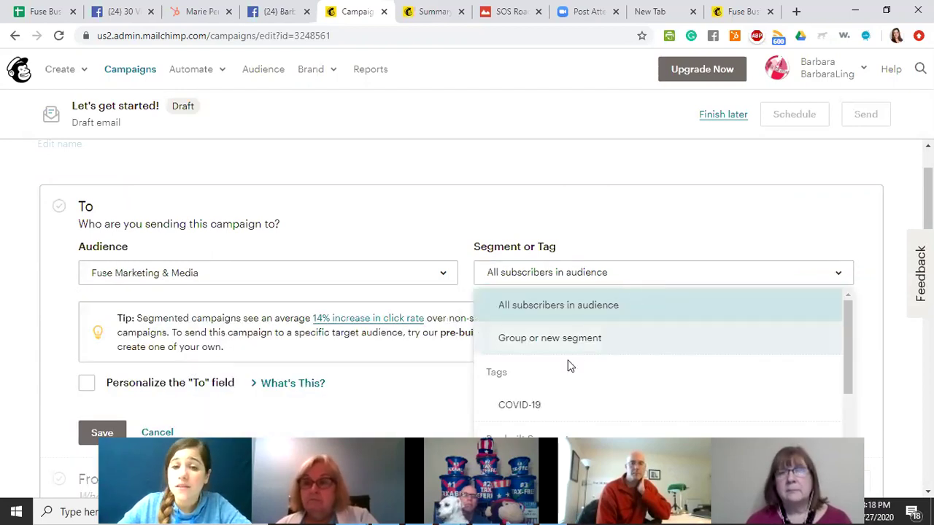
left_click(508, 410)
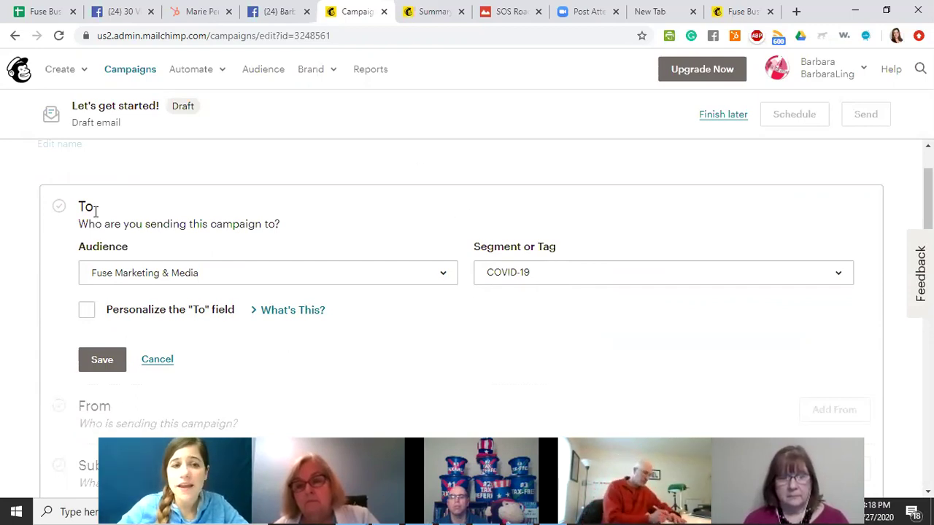
Try a first-name personalized To field, then turn personalization off and save recipients.
scroll(243, 296, "down", 2)
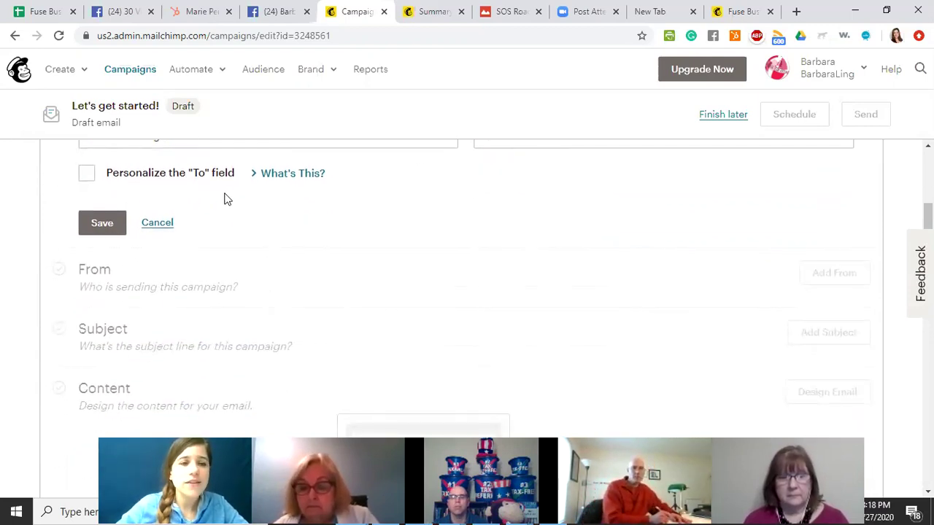
left_click(86, 176)
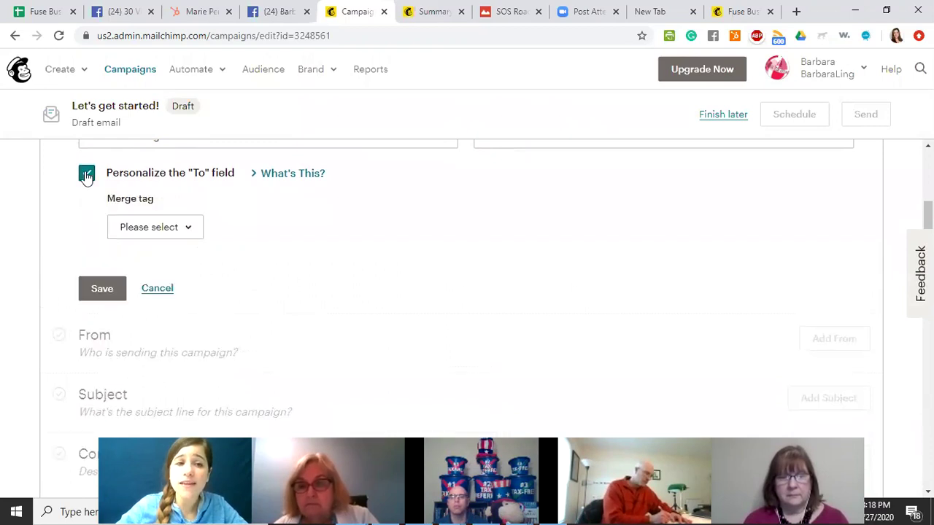
left_click(145, 230)
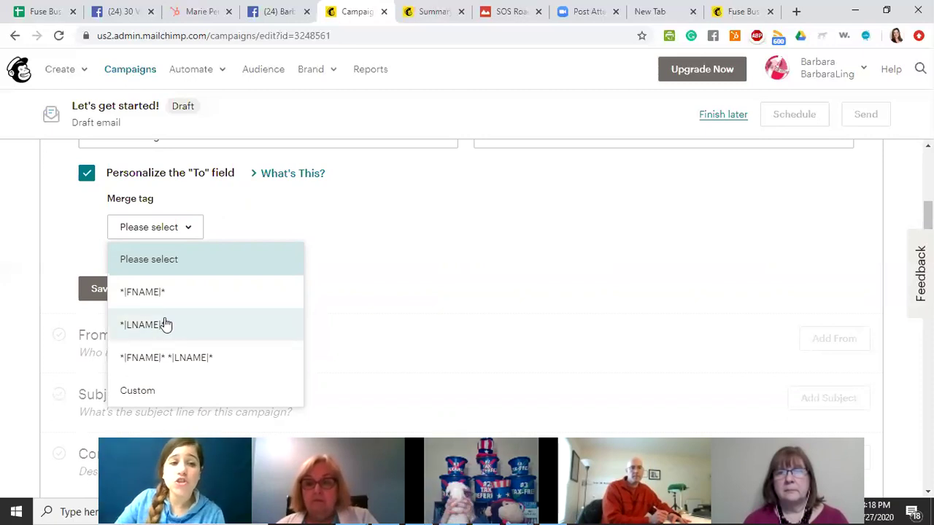
left_click(129, 292)
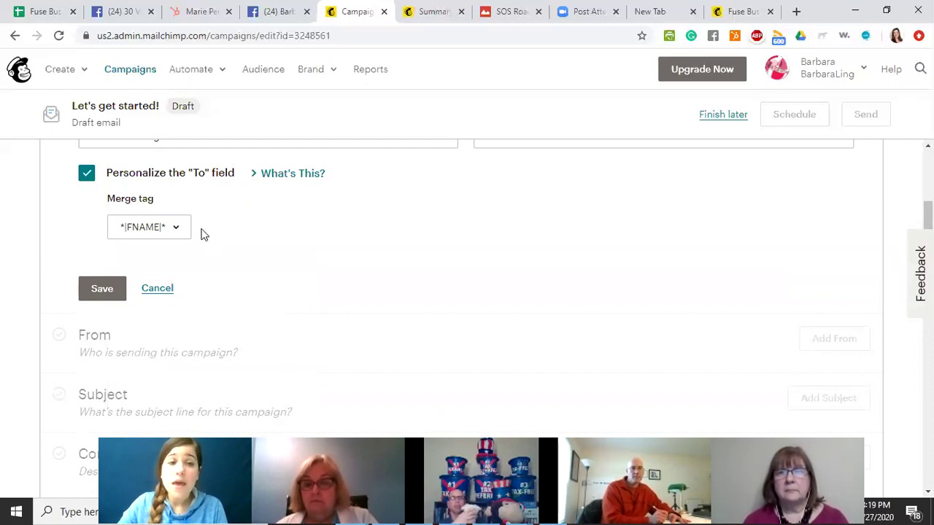
left_click(153, 228)
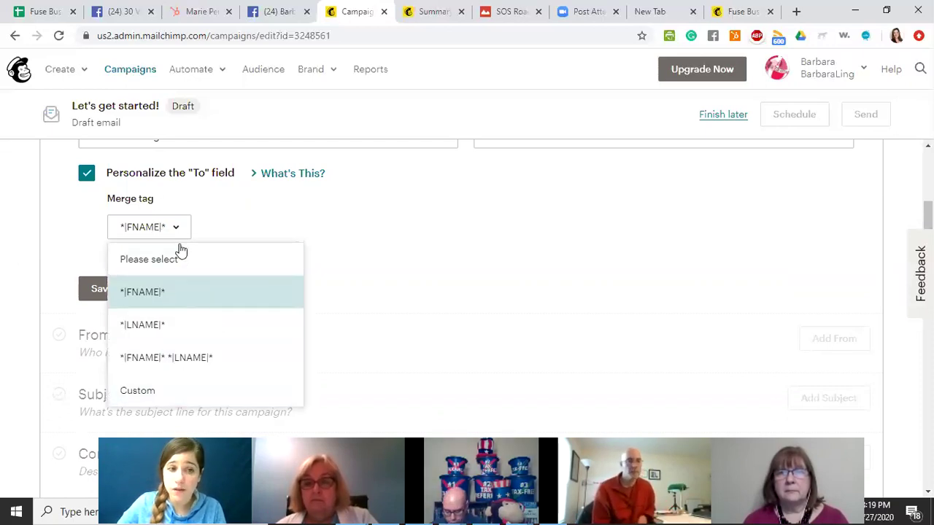
left_click(211, 226)
left_click(87, 176)
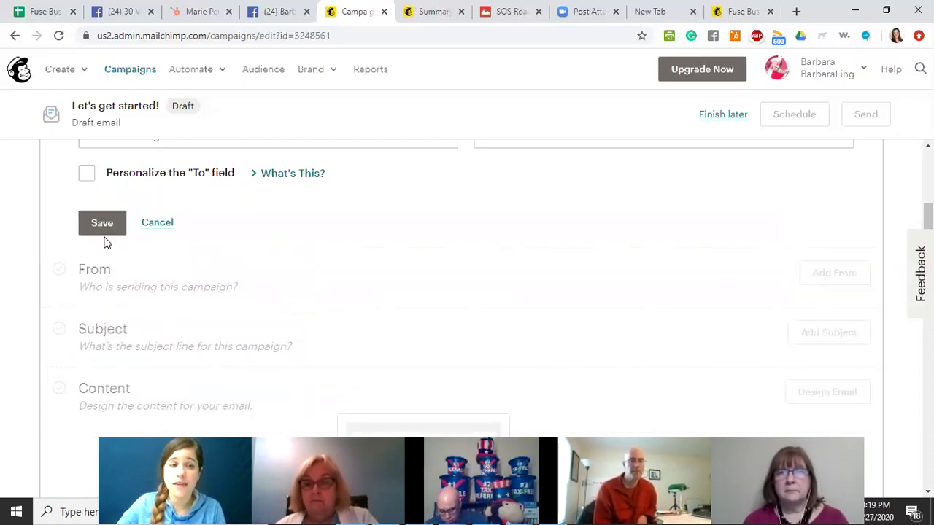
left_click(110, 223)
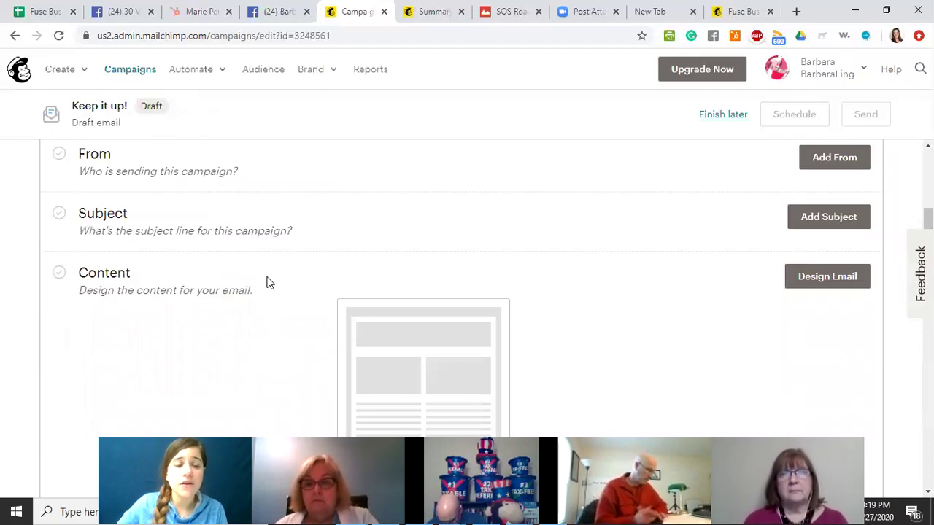
Open the From details, keep the sender name, and request a domain verification email.
left_click(823, 224)
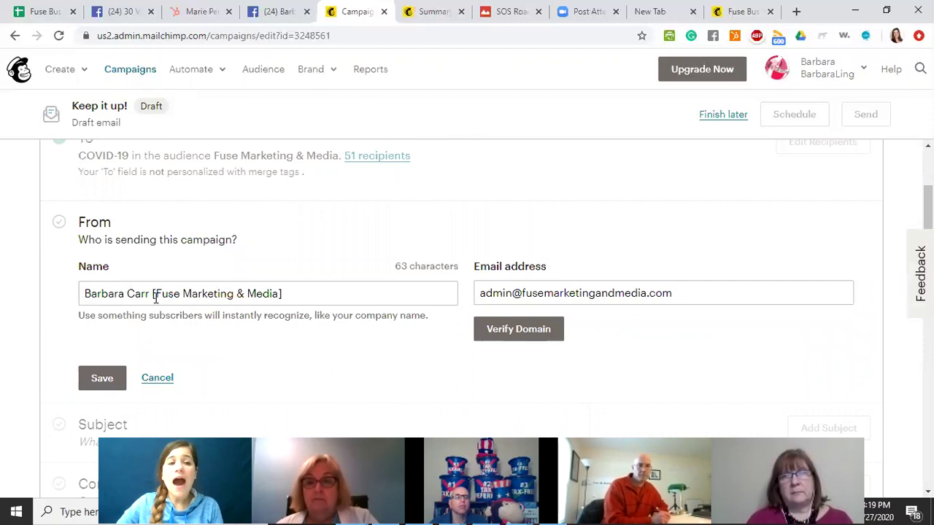
left_click_drag(152, 293, 83, 293)
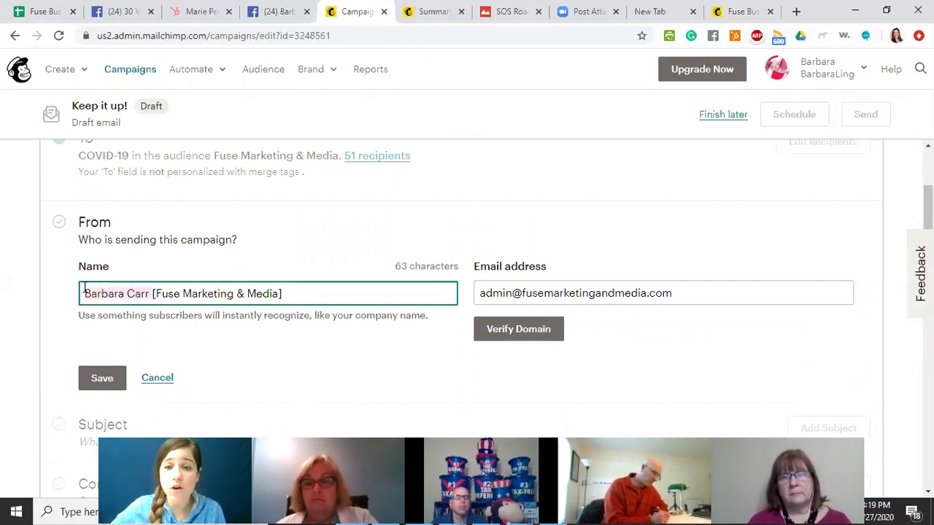
left_click_drag(291, 294, 192, 293)
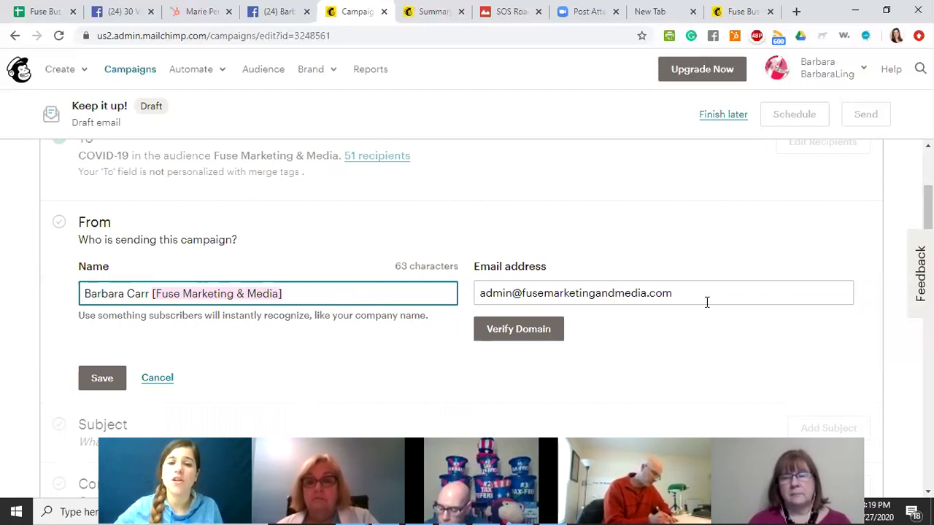
left_click(637, 331)
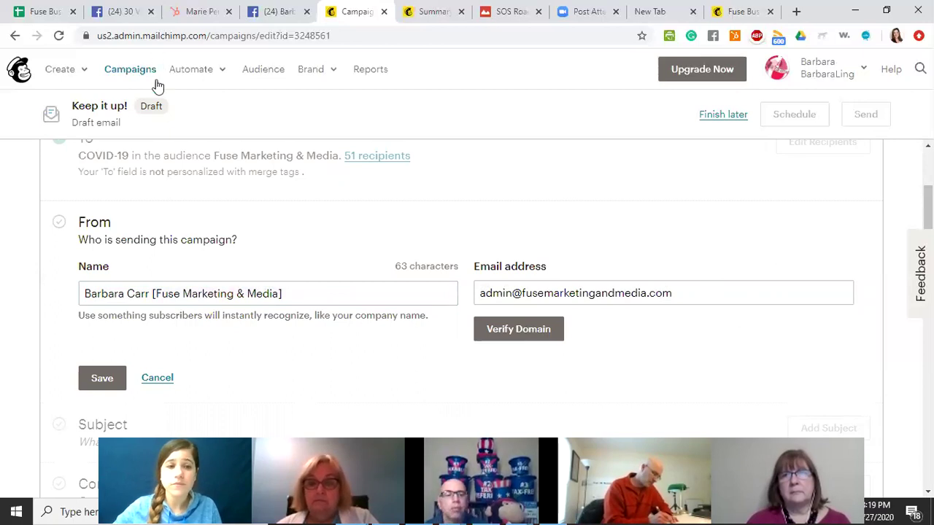
scroll(360, 335, "down", 3)
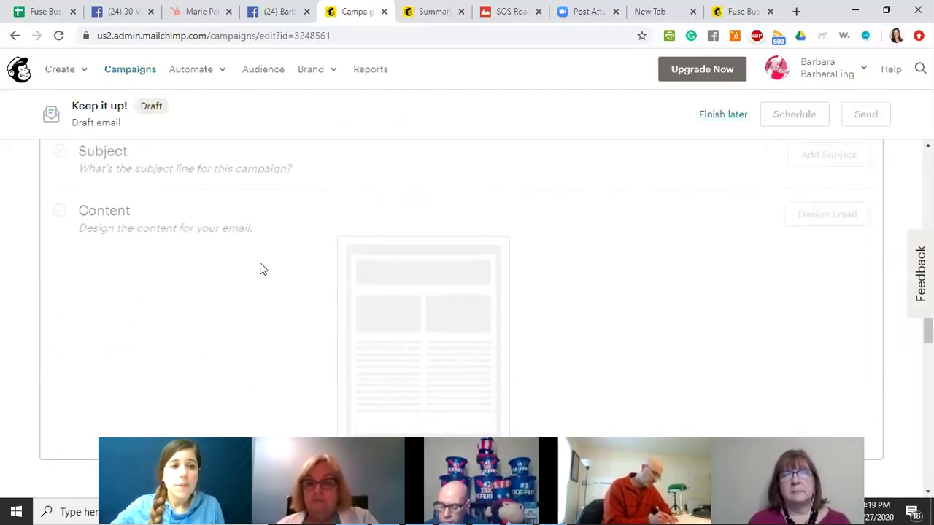
scroll(160, 223, "up", 1)
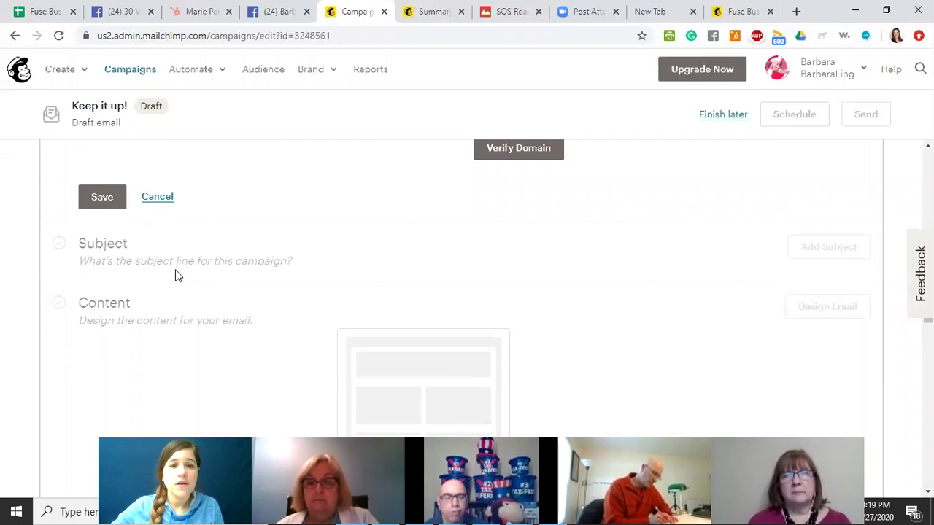
scroll(377, 268, "up", 1)
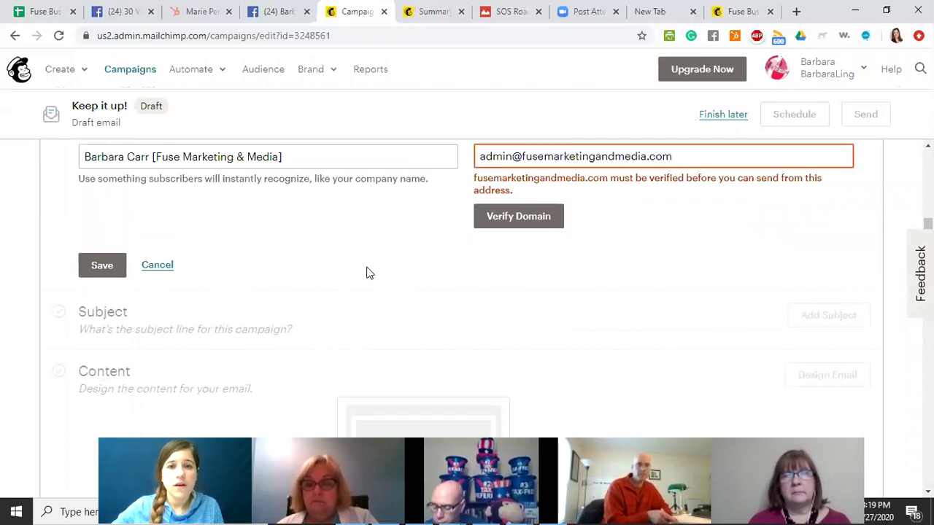
left_click(512, 226)
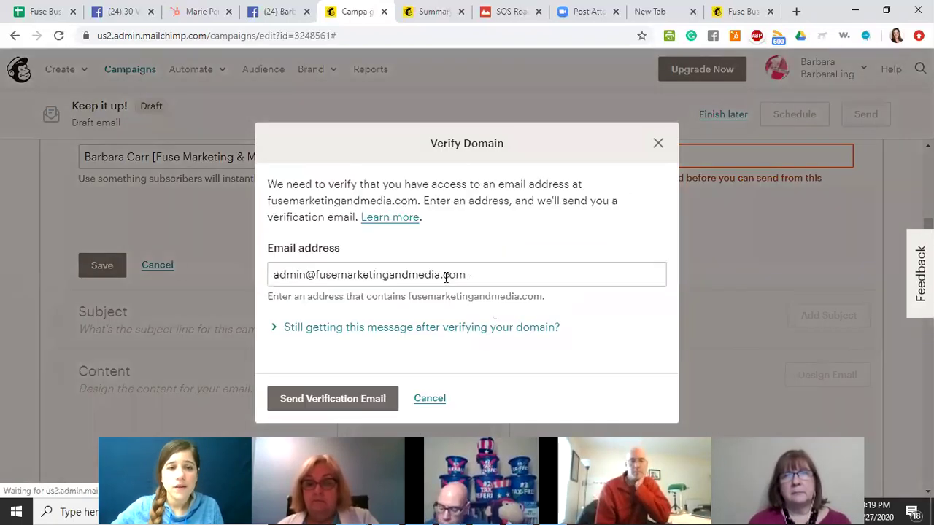
left_click(358, 414)
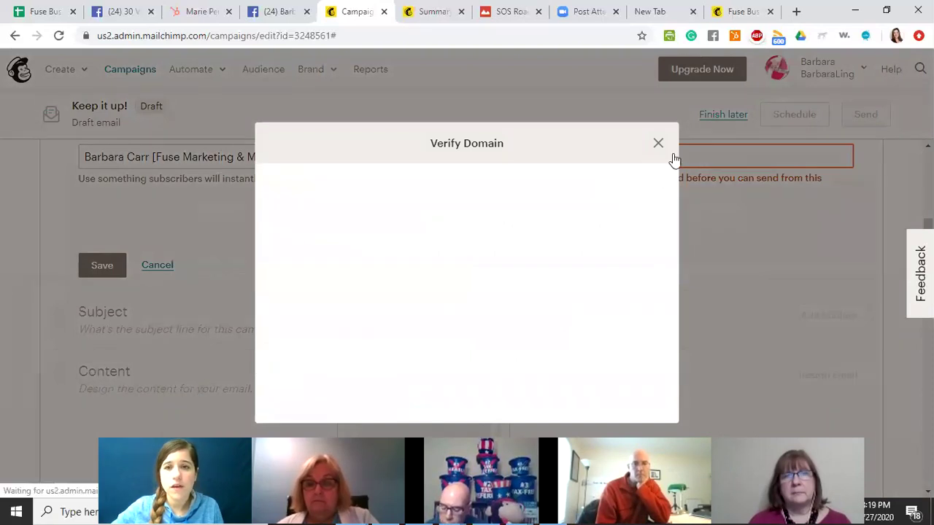
left_click(657, 144)
Replace the sender email with the company's business-training info address and save the From details.
scroll(349, 266, "down", 2)
left_click(613, 226)
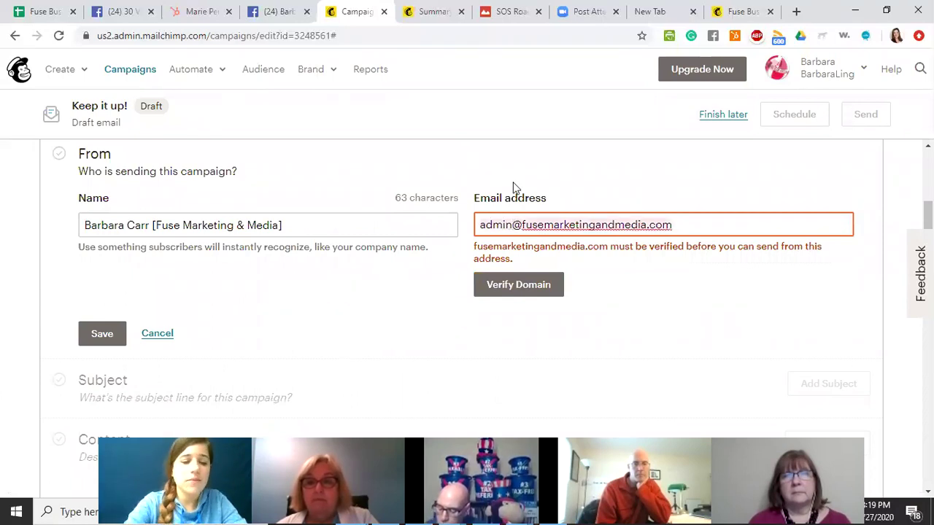
key("ctrl+a")
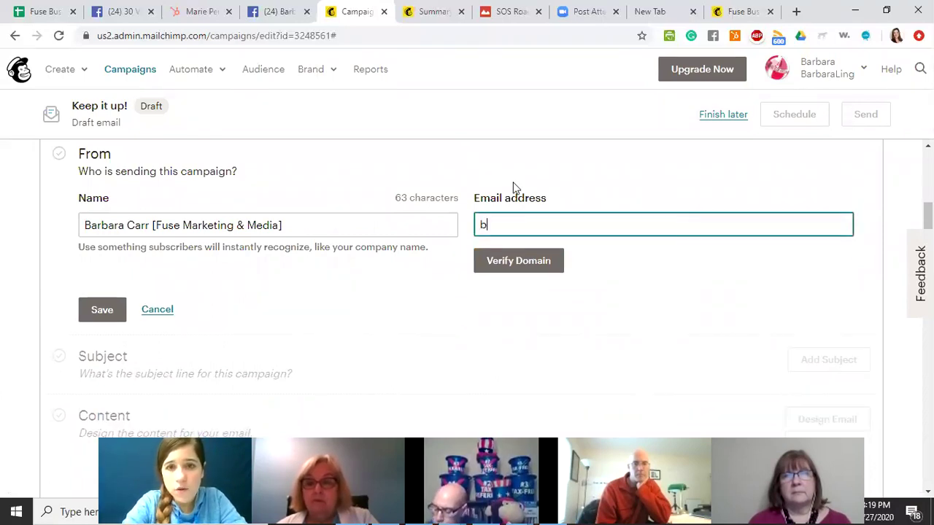
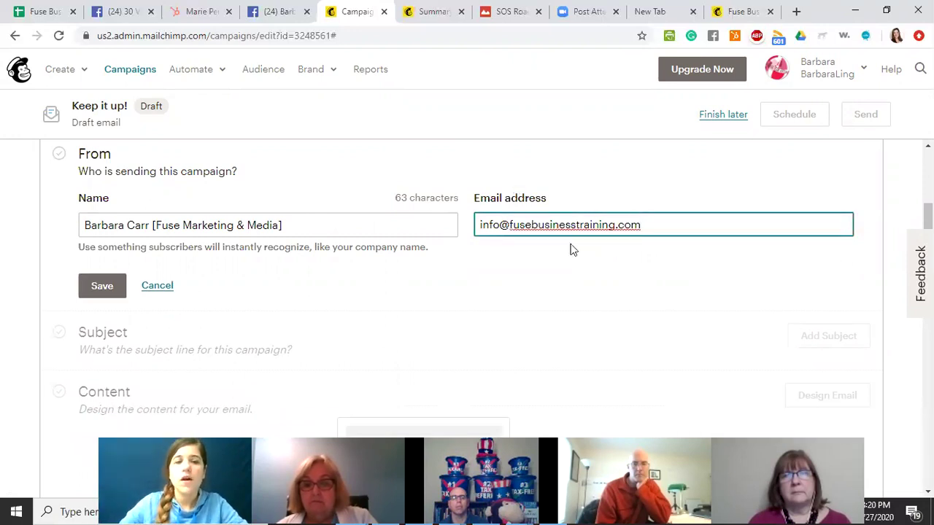
left_click(87, 289)
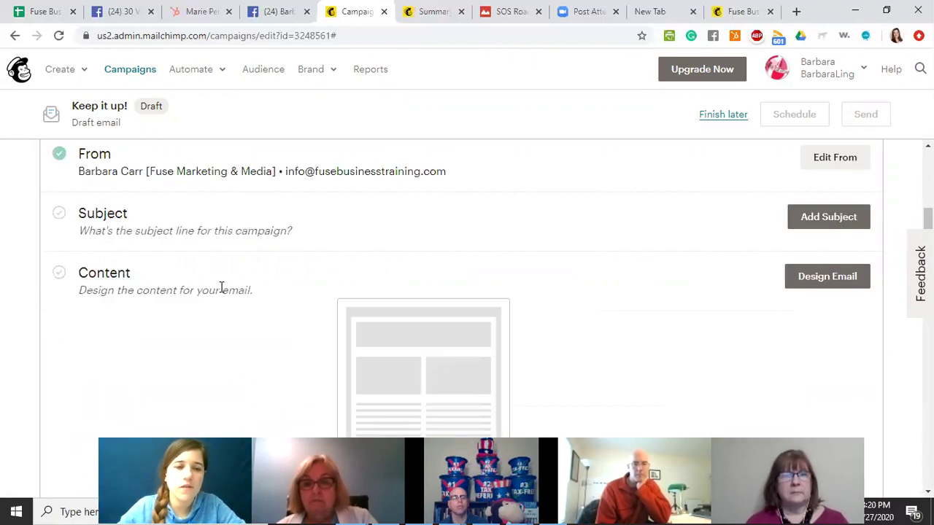
Write the subject line '*|FNAME|* nice to meet you' and move to the blank preview text.
left_click(793, 219)
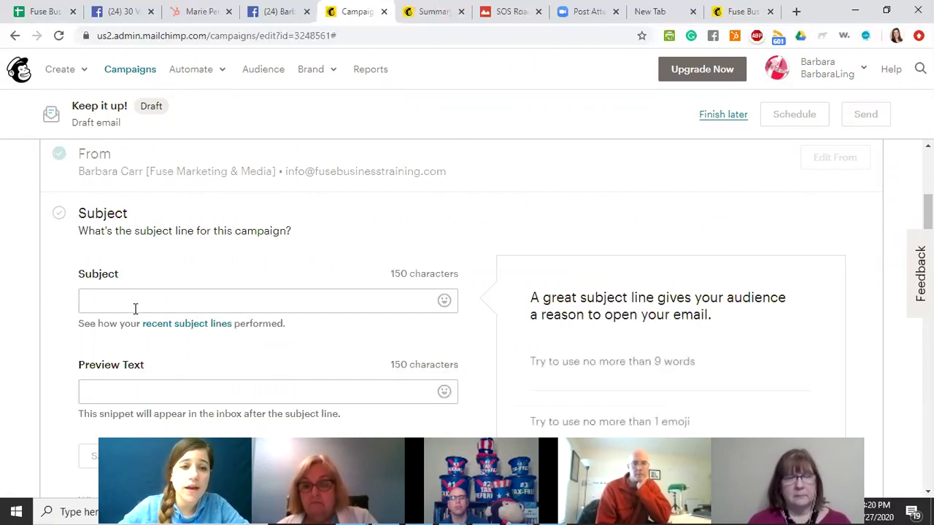
left_click(156, 300)
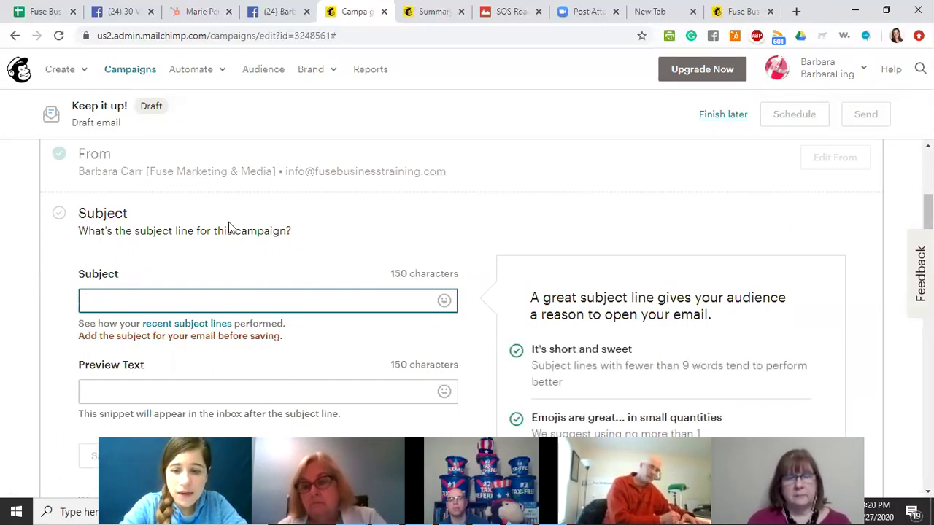
type("*")
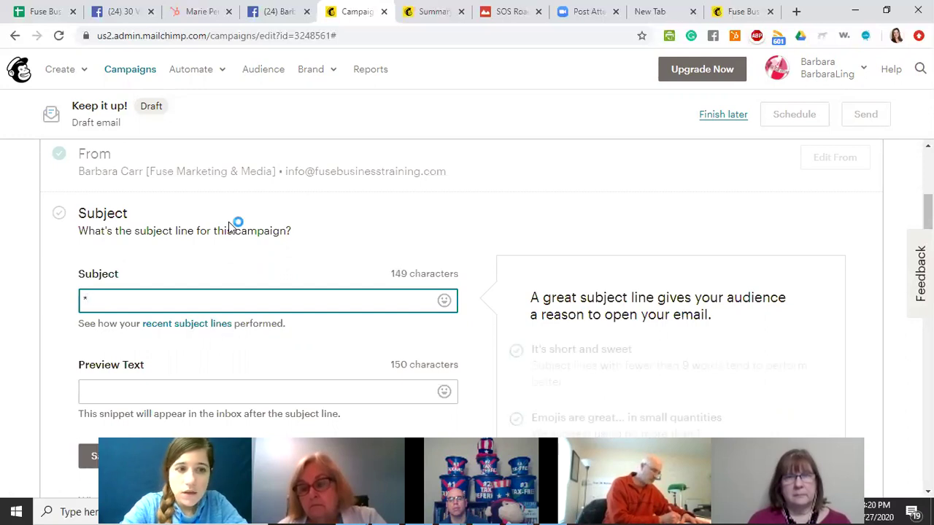
type("I")
type("FNAME|")
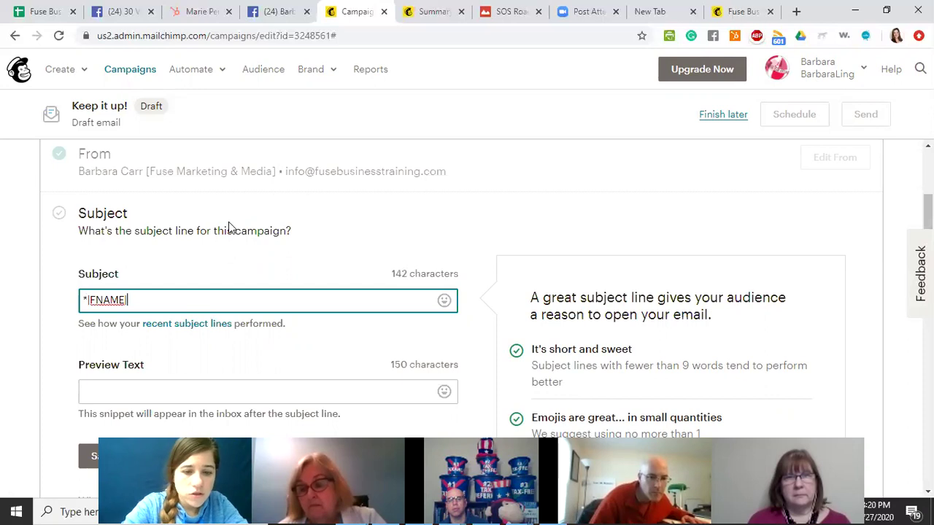
type("*")
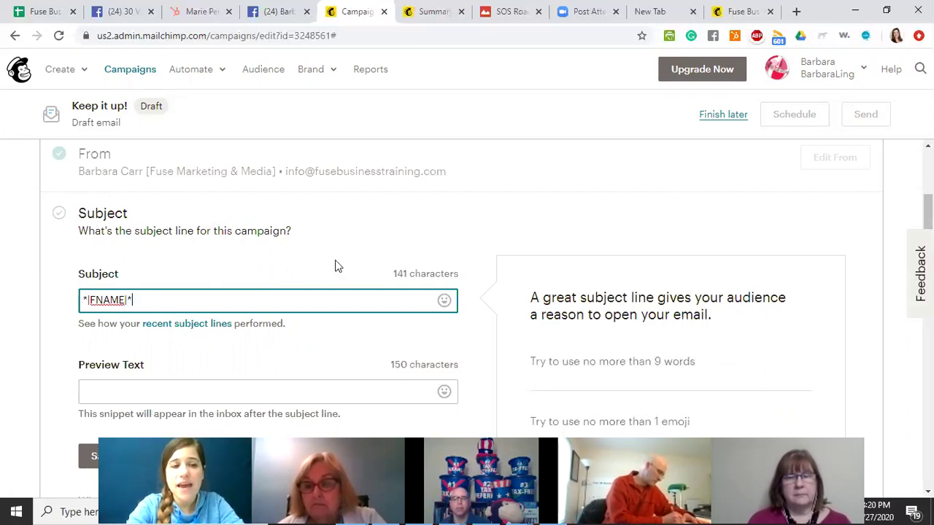
type("nice ot")
type(" twee")
key("BackSpace")
key("BackSpace")
key("BackSpace")
key("BackSpace")
key("BackSpace")
key("BackSpace")
key("BackSpace")
key("BackSpace")
type("t")
key("BackSpace")
type("to meet youe")
key("BackSpace")
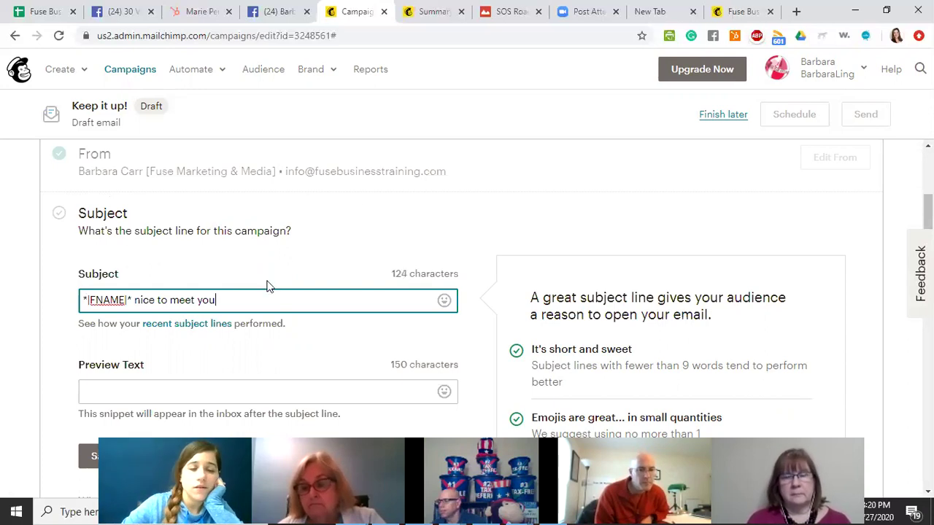
scroll(267, 281, "down", 1)
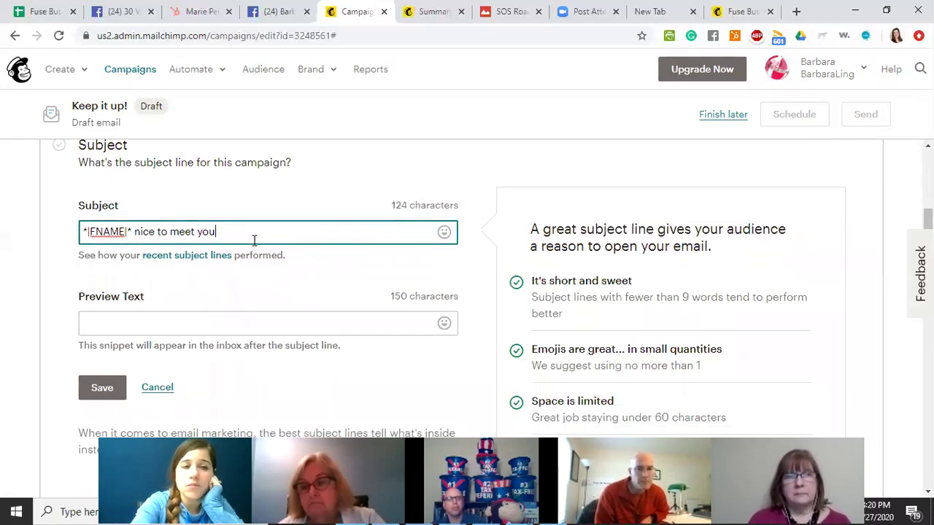
left_click(169, 324)
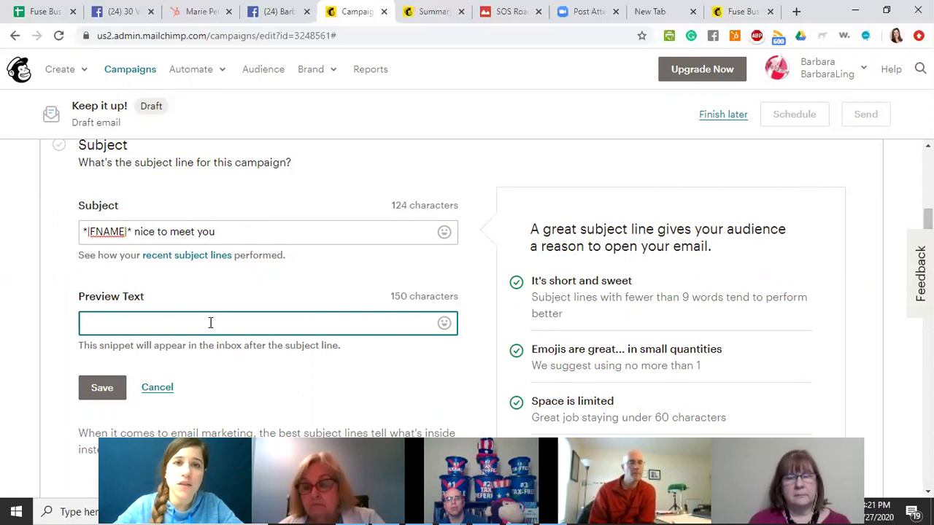
scroll(176, 295, "down", 2)
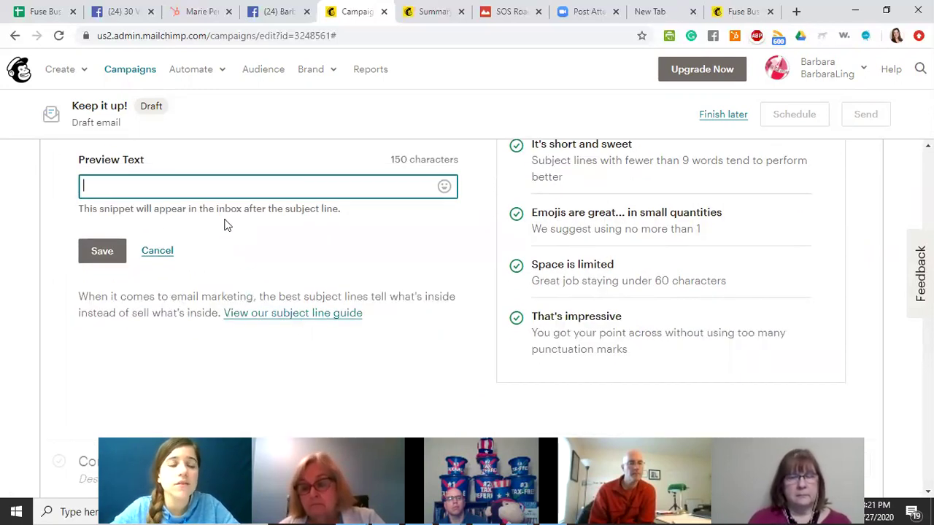
scroll(194, 219, "up", 2)
scroll(141, 313, "down", 1)
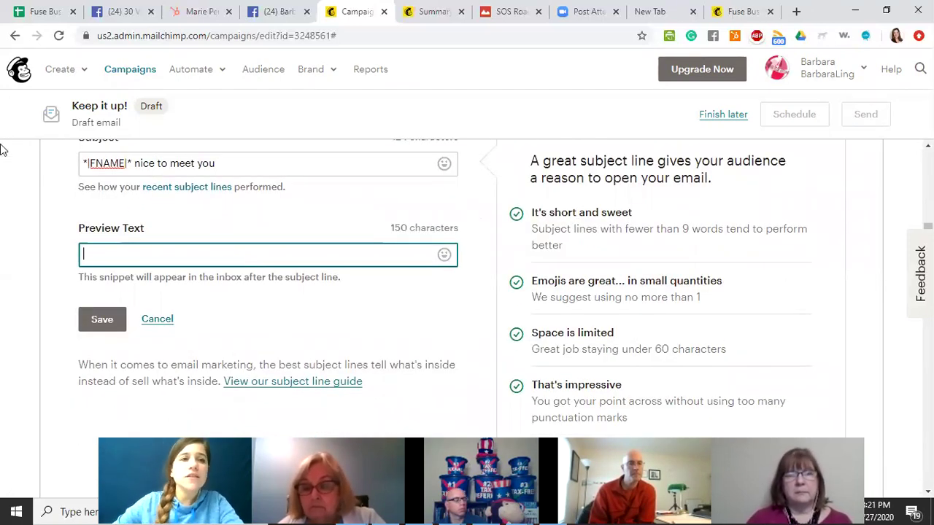
Open Gmail in a new browser tab, then switch back to the Mailchimp campaign tab.
left_click(795, 12)
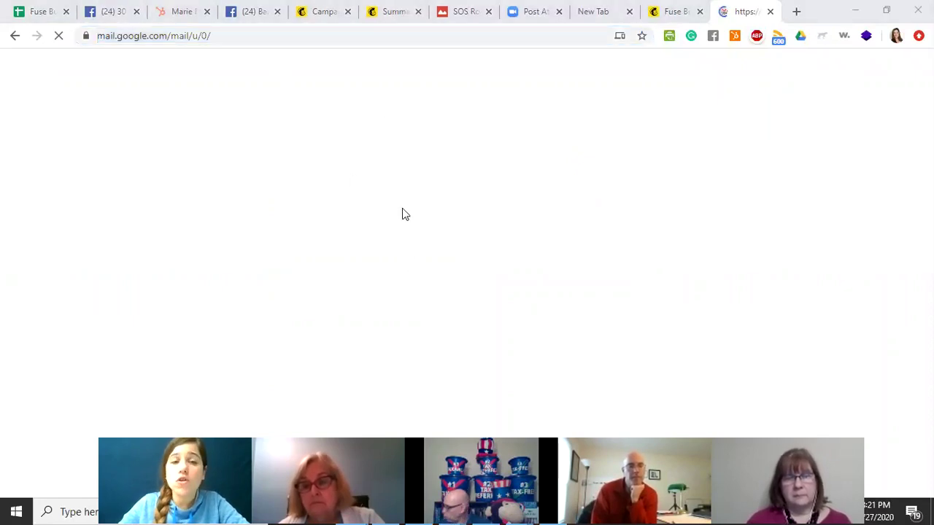
left_click(328, 21)
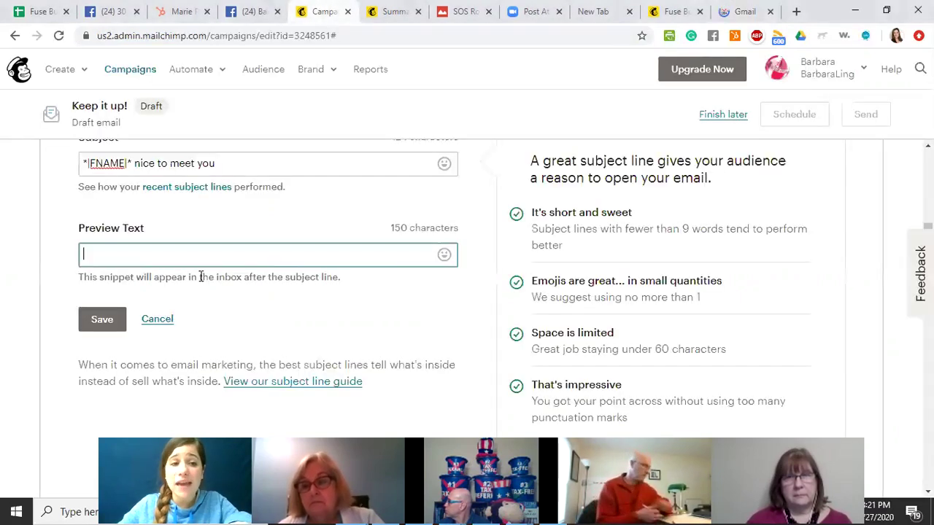
Save the '*|FNAME|* nice to meet you' subject line with the preview text left blank.
scroll(219, 270, "up", 1)
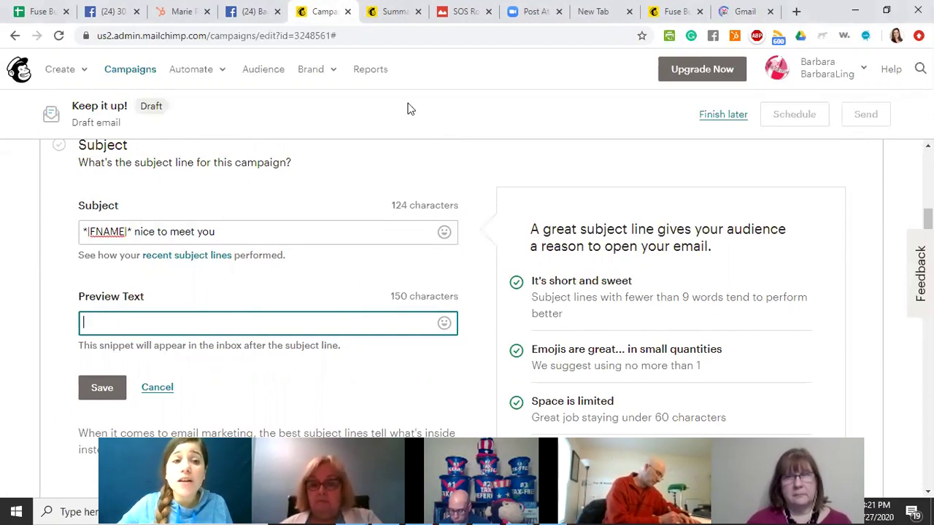
left_click(244, 227)
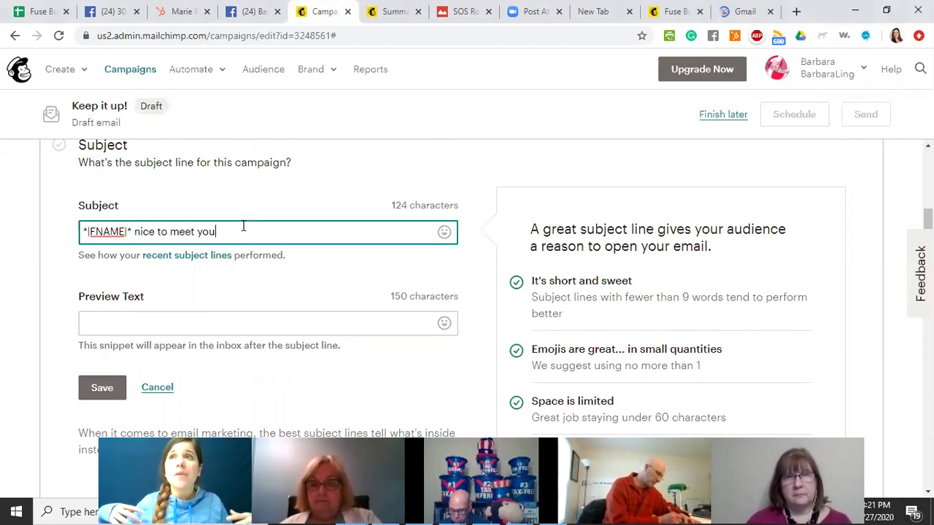
left_click(142, 322)
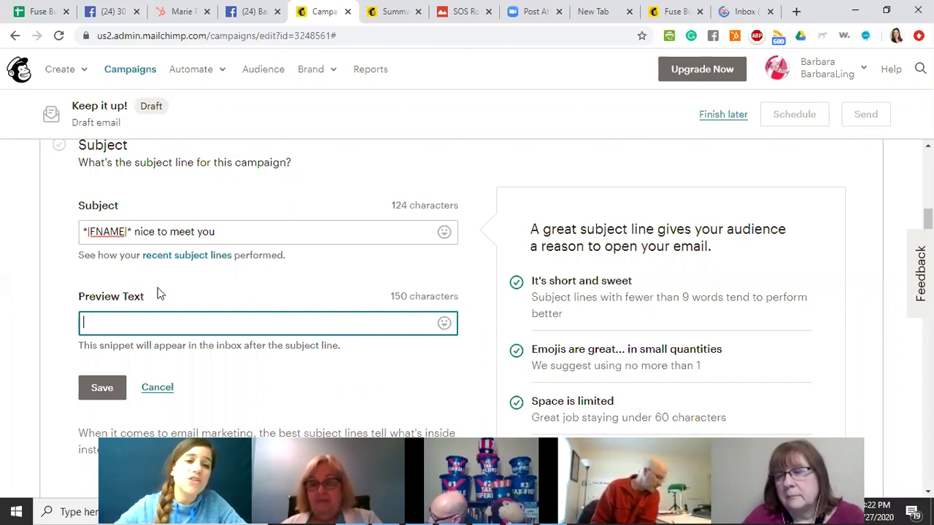
left_click(138, 231)
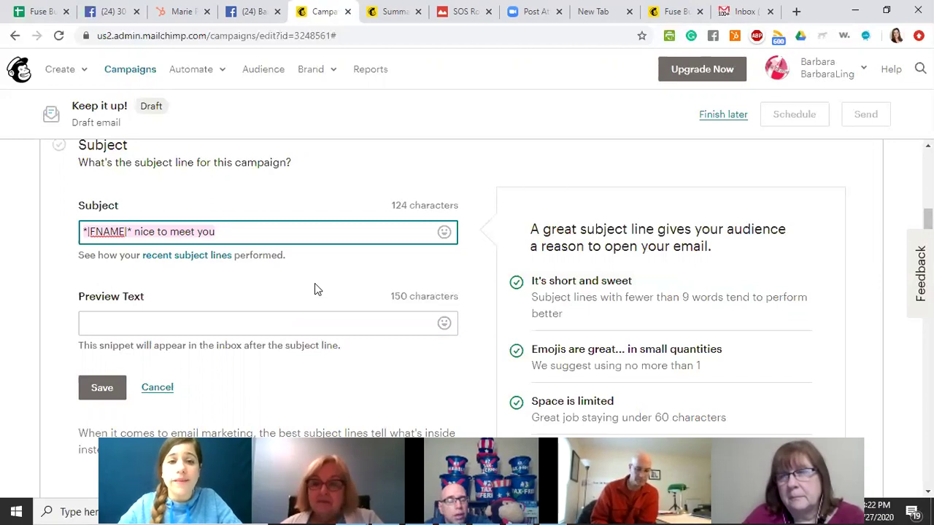
scroll(314, 283, "down", 4)
scroll(313, 259, "up", 3)
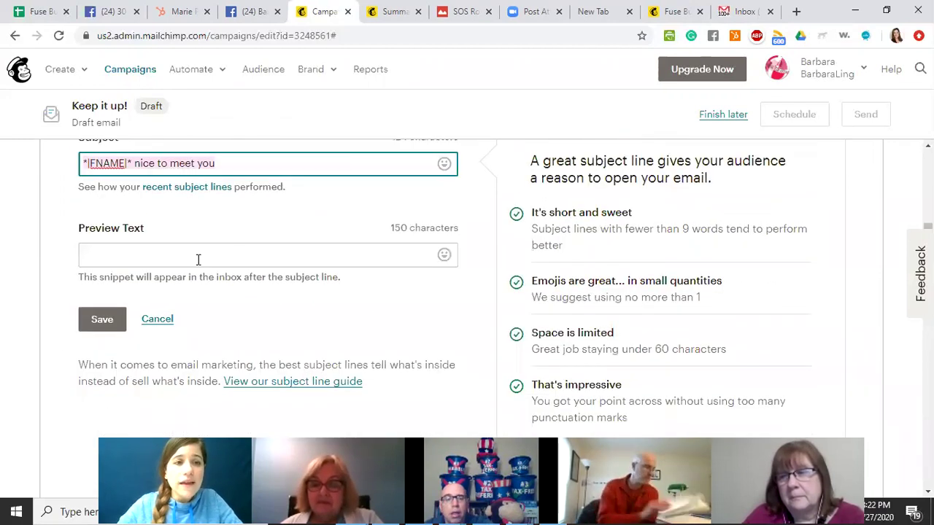
left_click(95, 321)
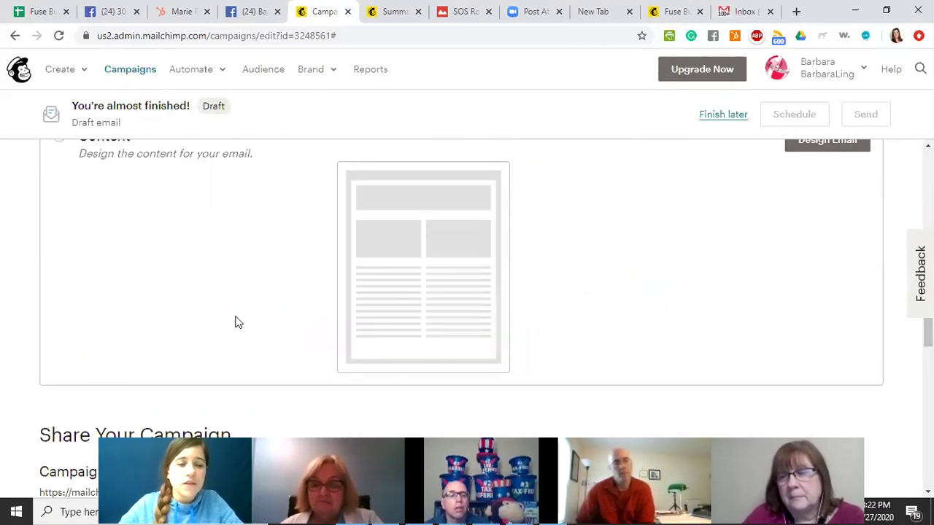
Start designing the content and load the 2019 Template from the Saved templates.
scroll(235, 323, "down", 1)
scroll(182, 273, "up", 2)
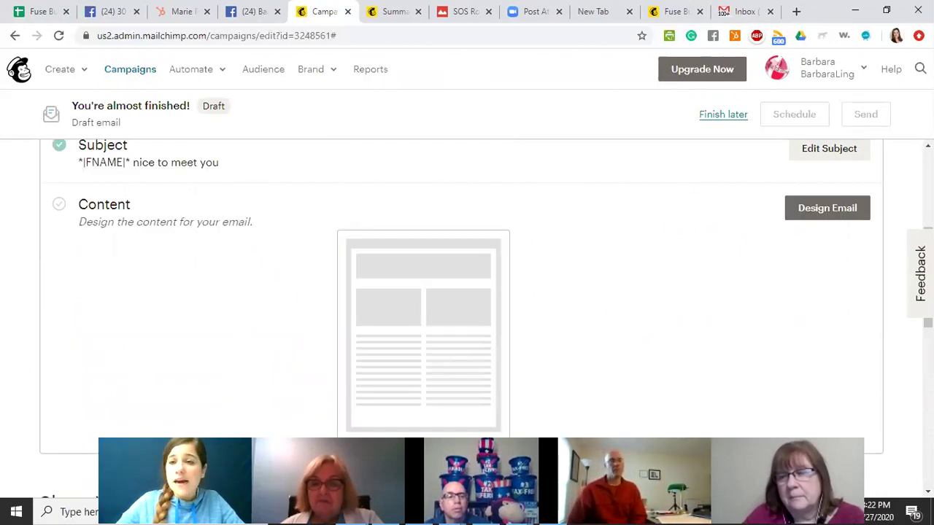
left_click(823, 218)
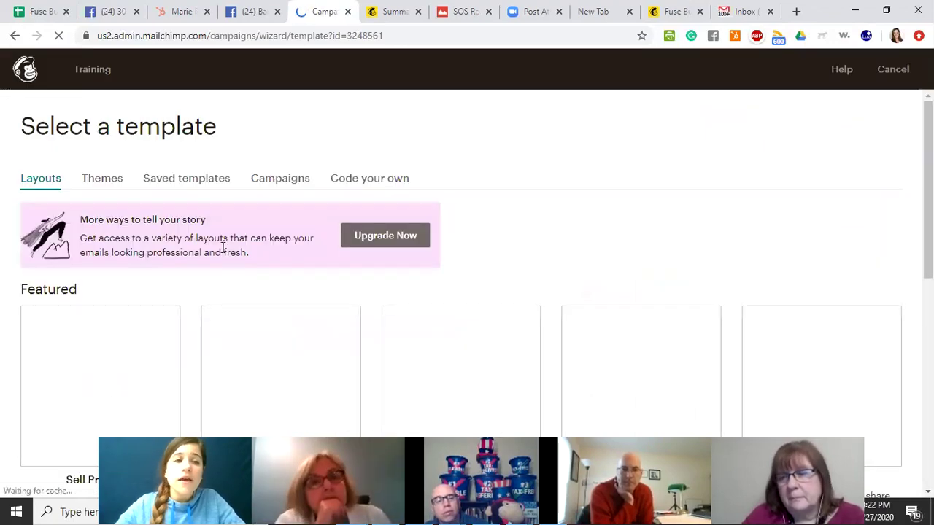
scroll(58, 355, "down", 1)
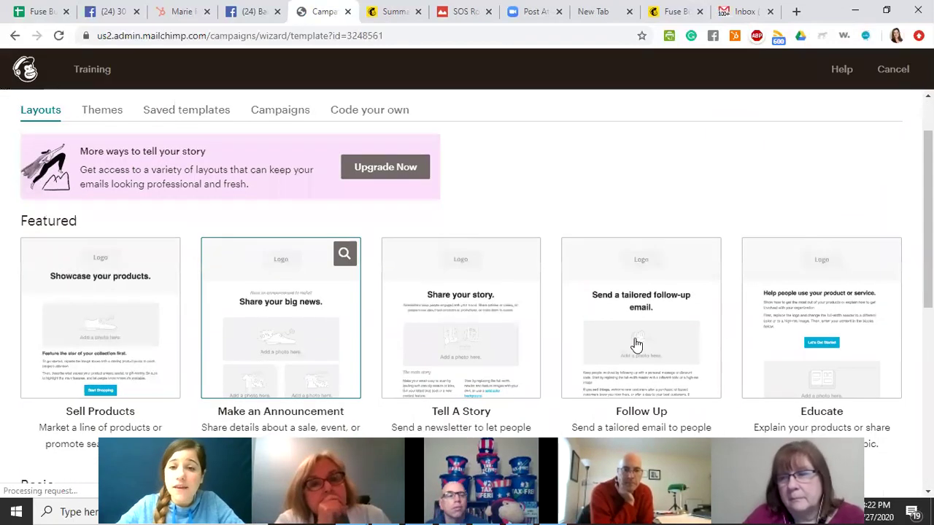
scroll(819, 332, "down", 1)
scroll(149, 299, "down", 3)
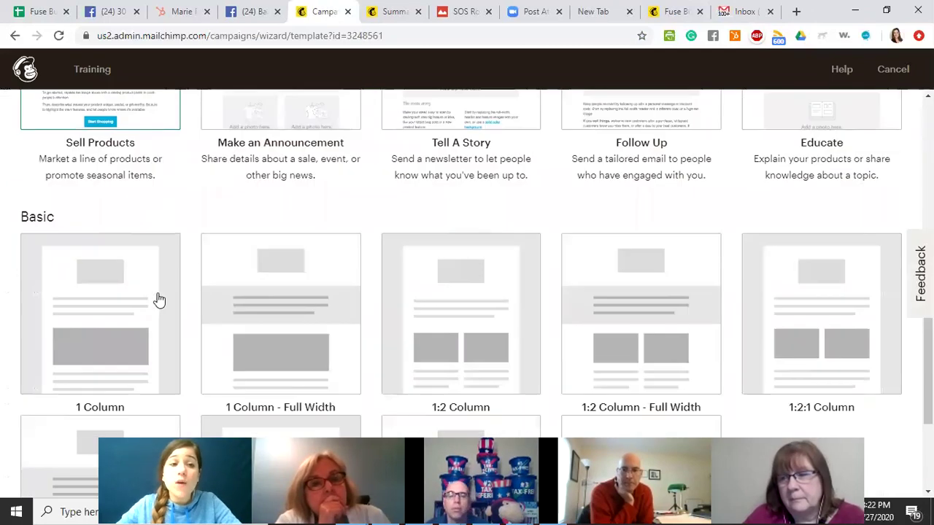
scroll(817, 313, "down", 2)
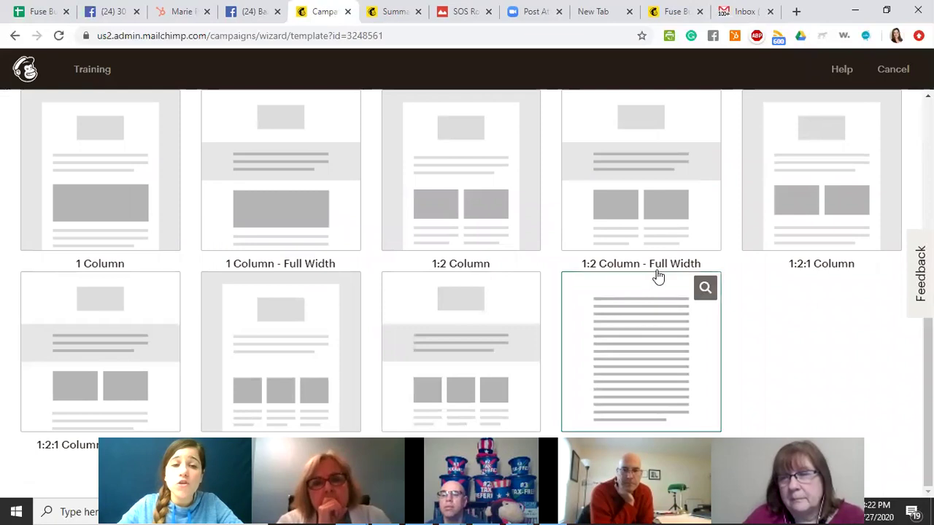
scroll(438, 292, "up", 5)
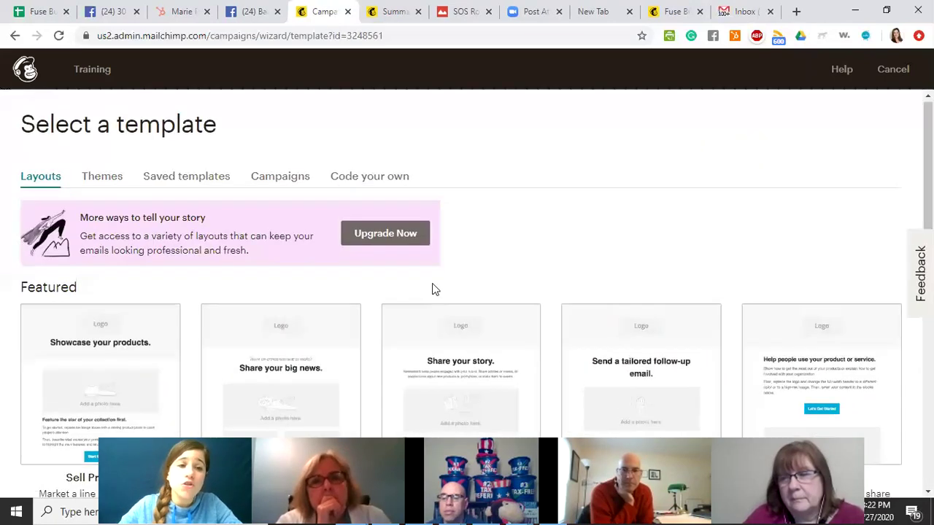
scroll(338, 285, "down", 6)
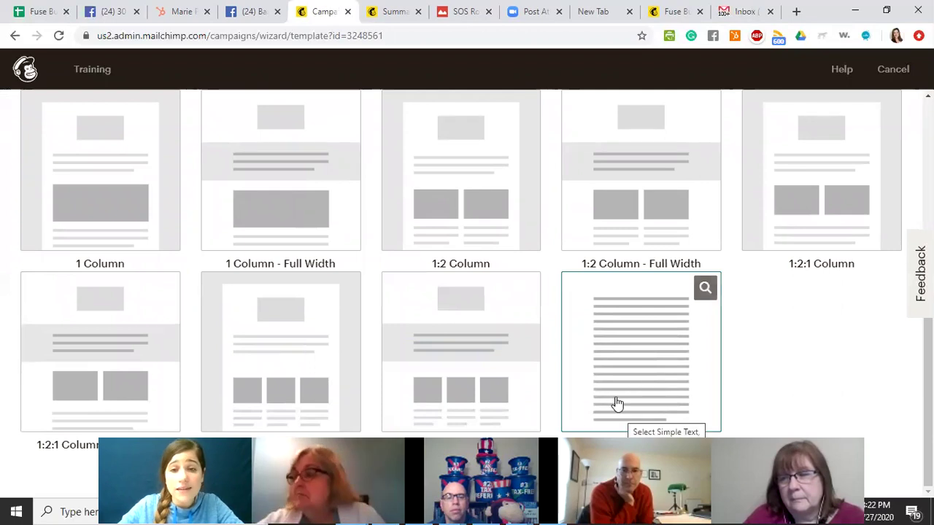
scroll(412, 365, "up", 5)
scroll(400, 361, "down", 2)
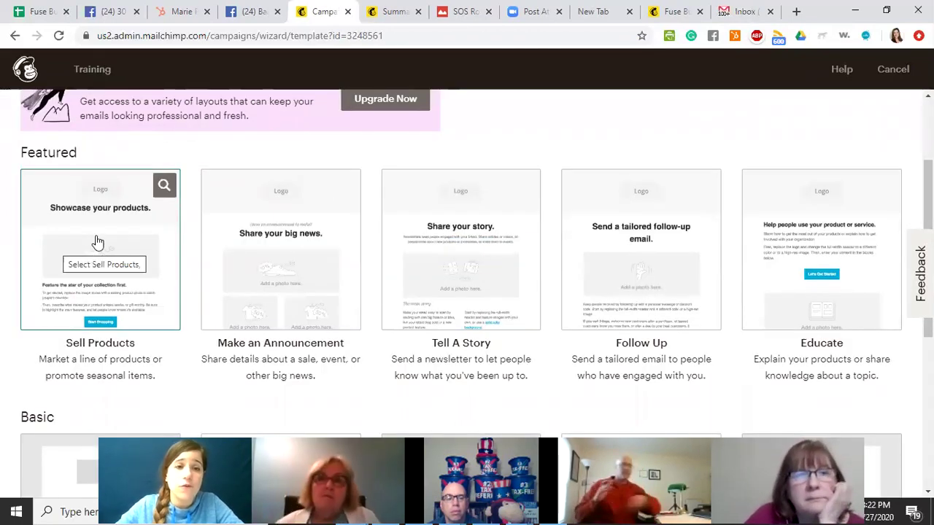
scroll(142, 198, "up", 2)
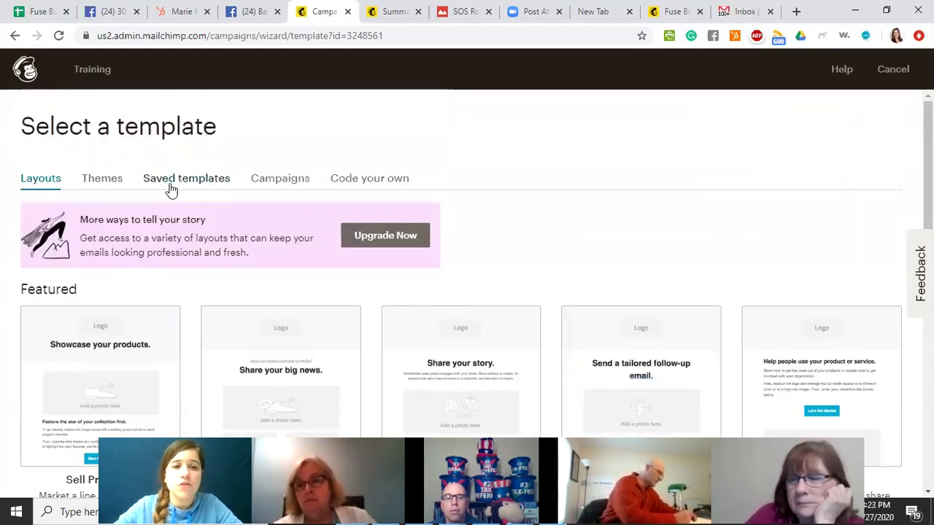
left_click(169, 188)
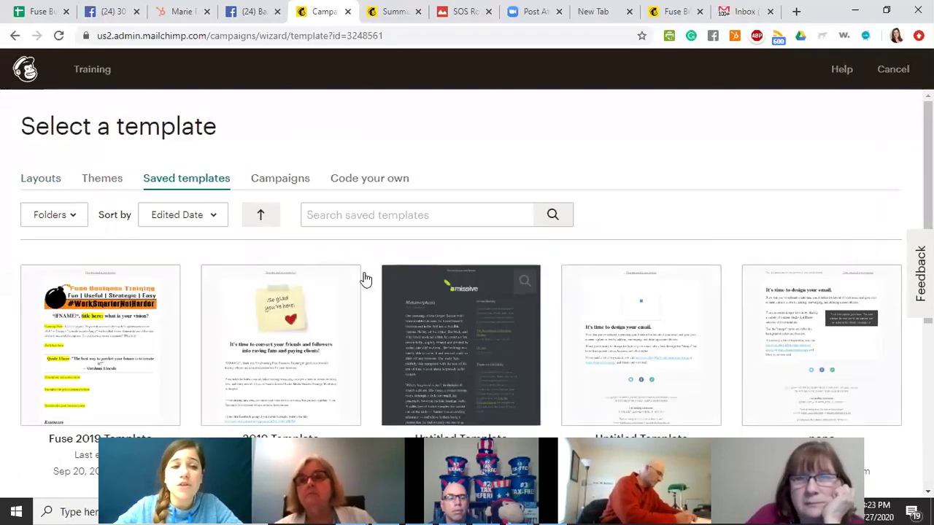
scroll(213, 352, "down", 2)
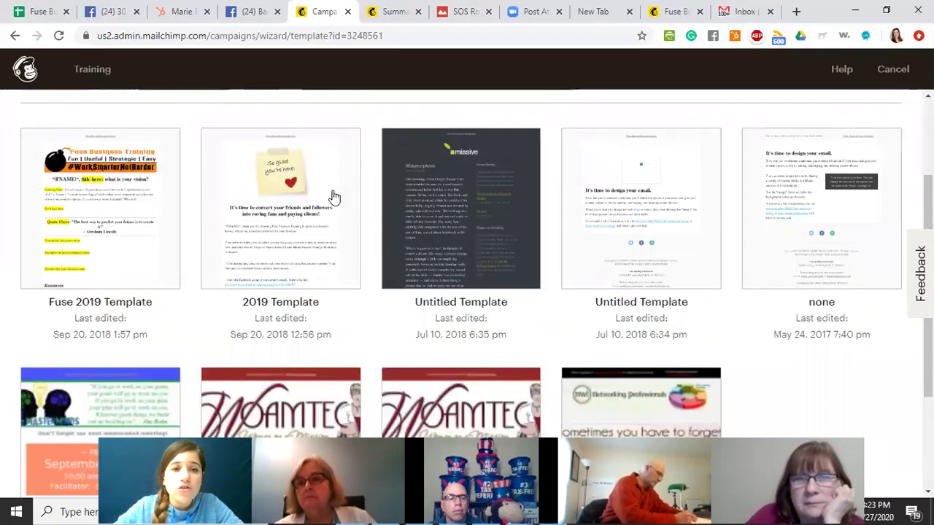
left_click(285, 215)
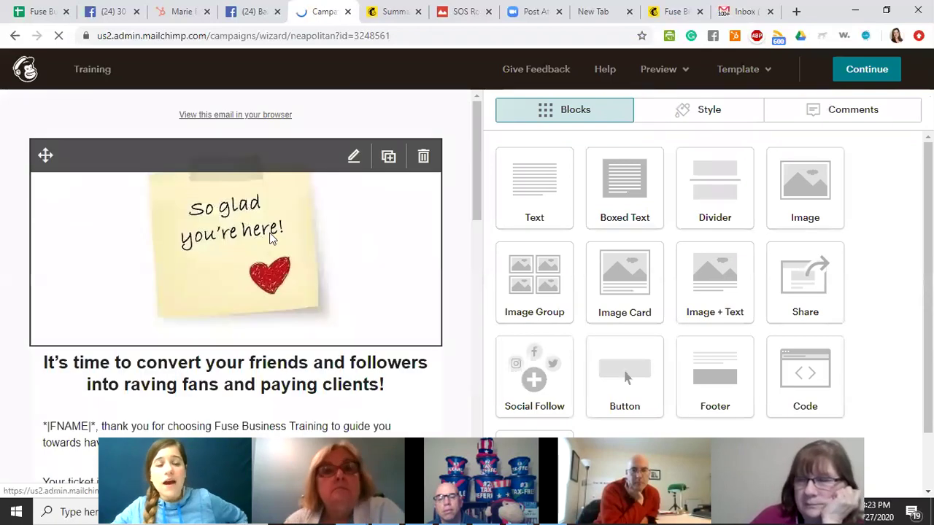
Open the main text block and insert a First Name merge tag on a new line above the heading.
left_click(269, 216)
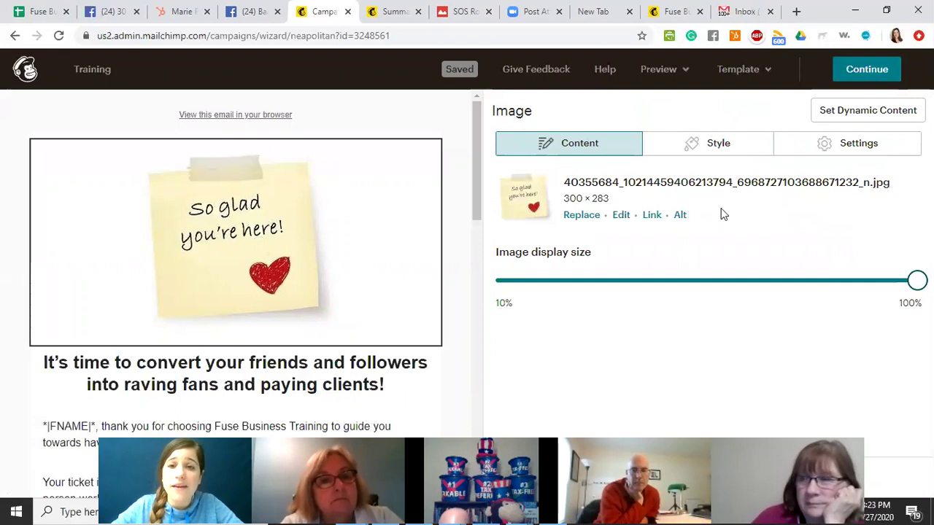
scroll(275, 278, "down", 2)
left_click(264, 260)
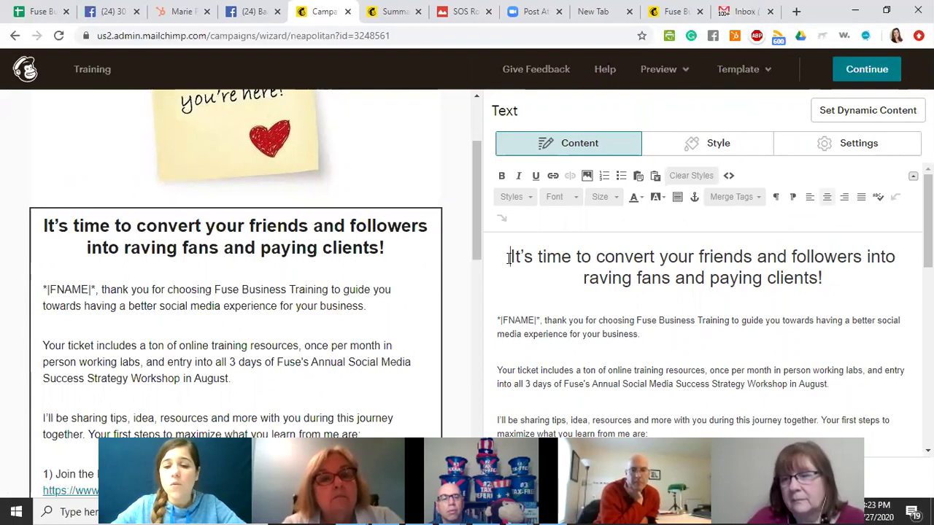
left_click(499, 260)
key("Return")
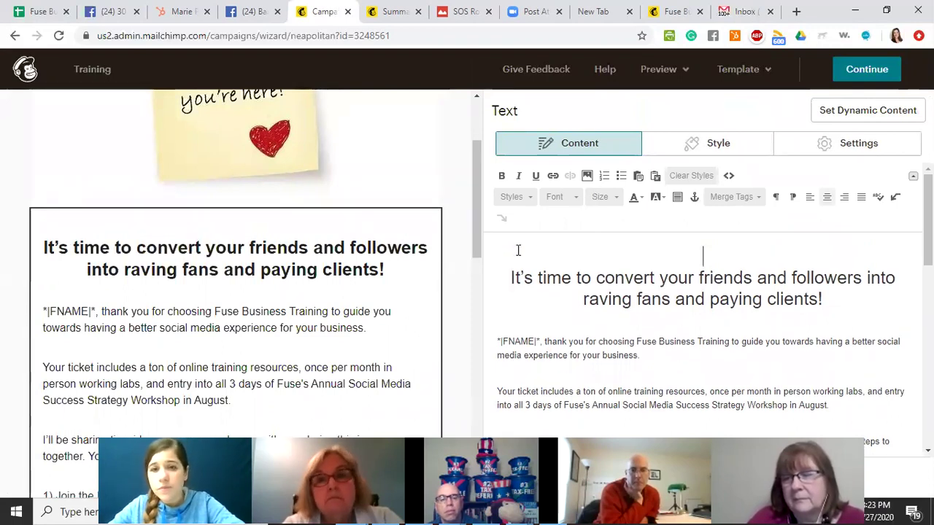
left_click(735, 202)
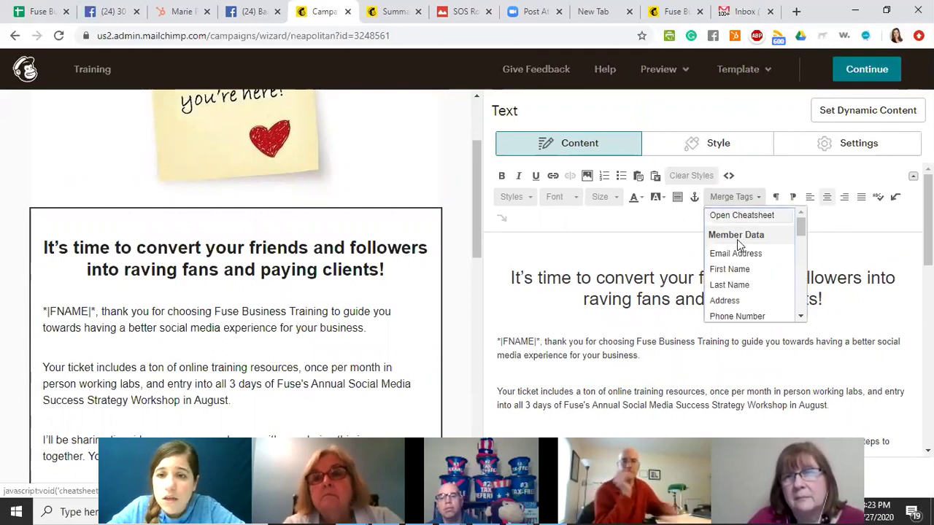
left_click(732, 269)
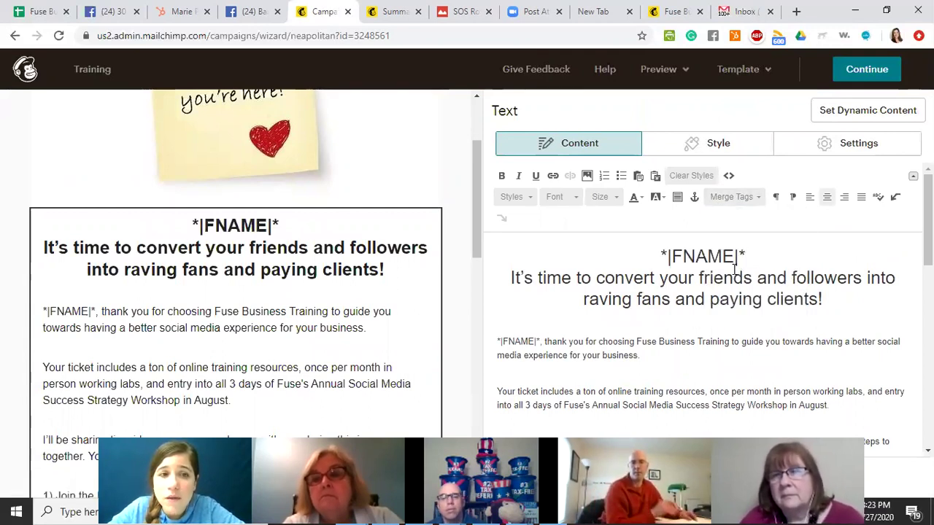
left_click_drag(746, 257, 660, 253)
left_click(765, 261)
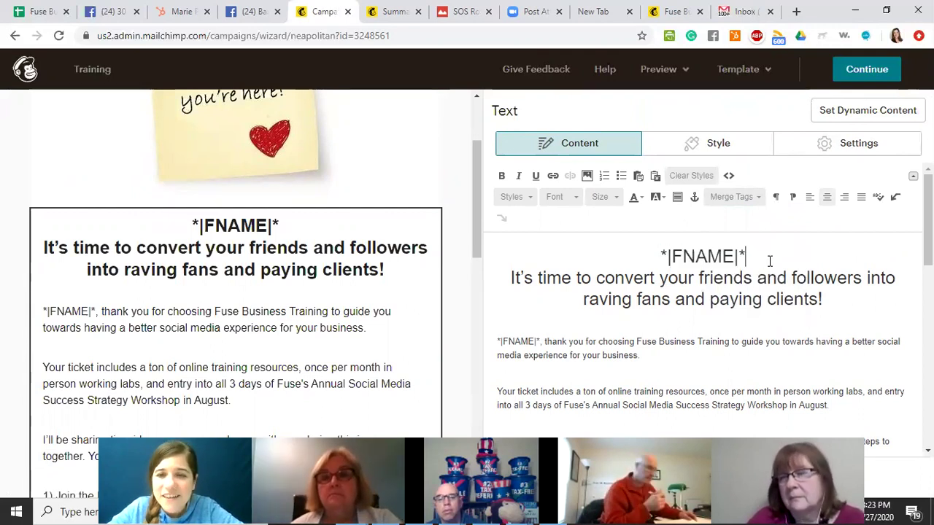
Delete the first-name merge tag and its empty line above the heading.
left_click(730, 197)
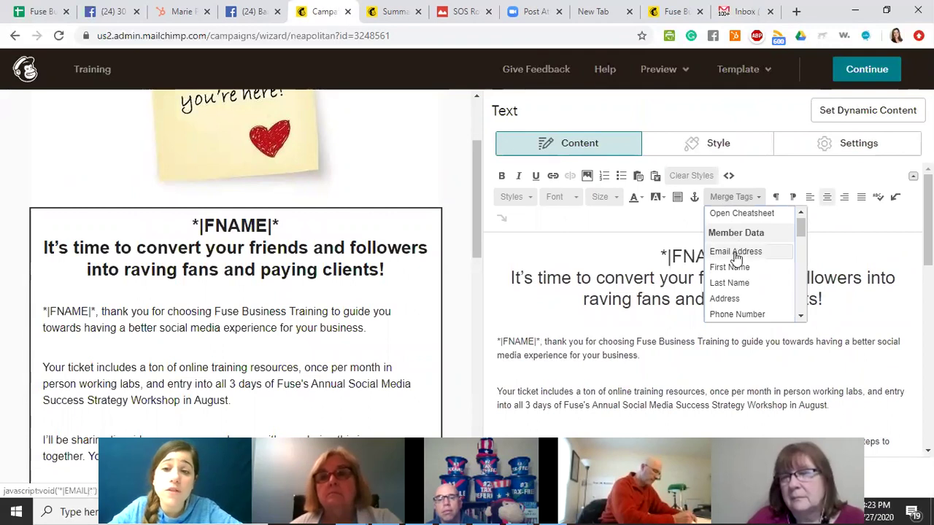
scroll(759, 292, "down", 5)
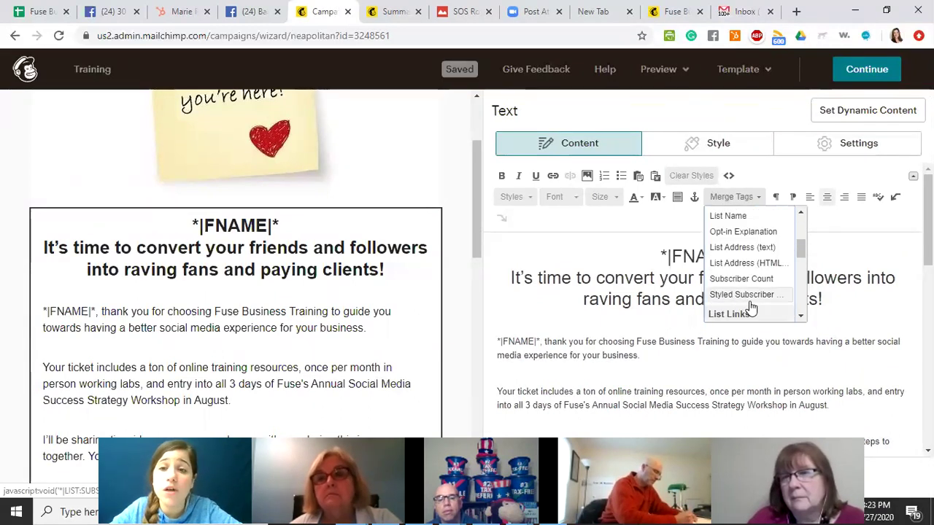
scroll(751, 307, "up", 3)
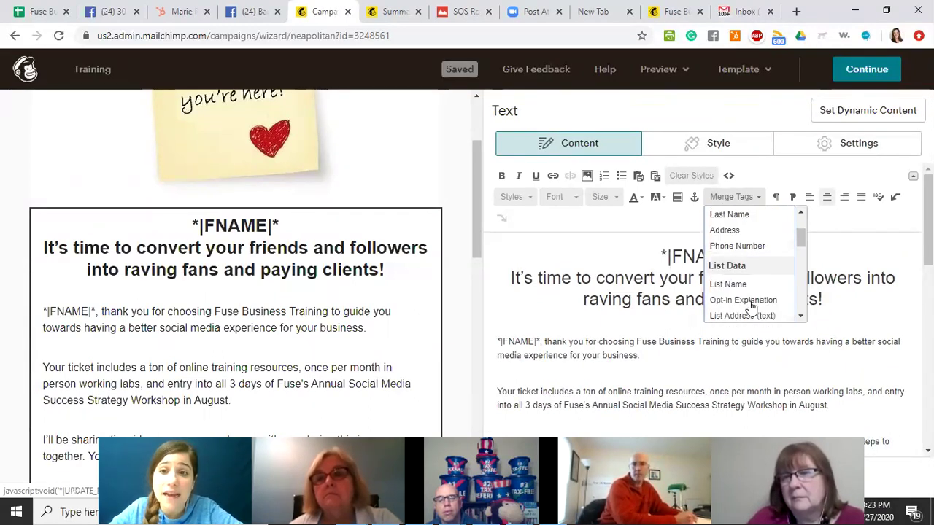
scroll(729, 317, "down", 8)
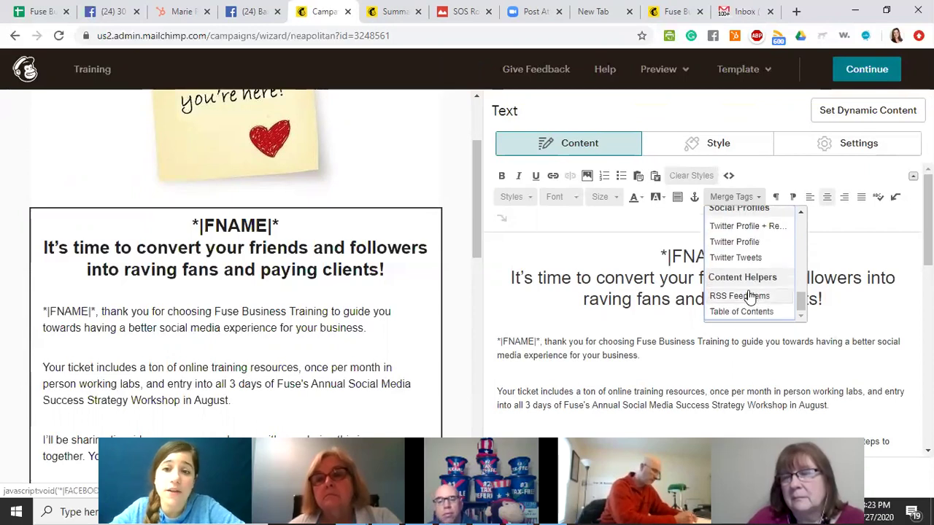
scroll(749, 295, "up", 15)
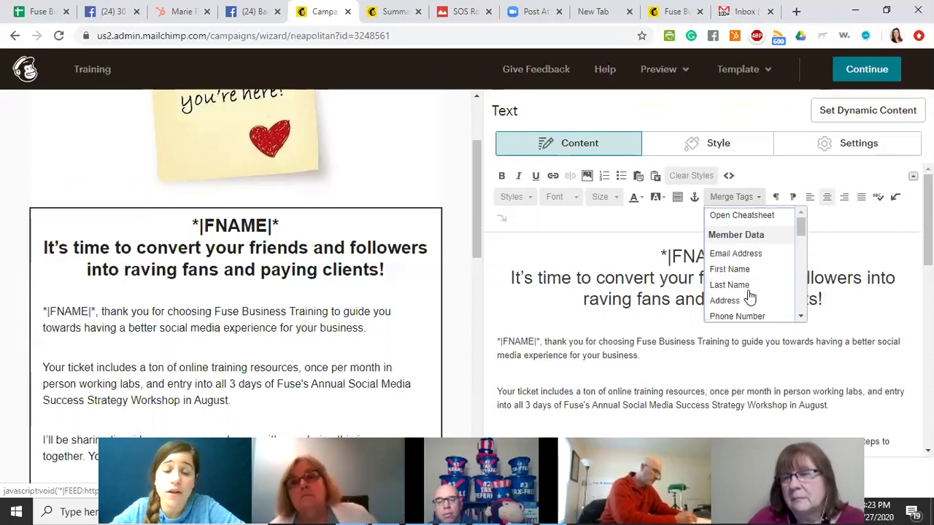
left_click(742, 198)
left_click_drag(745, 257, 661, 255)
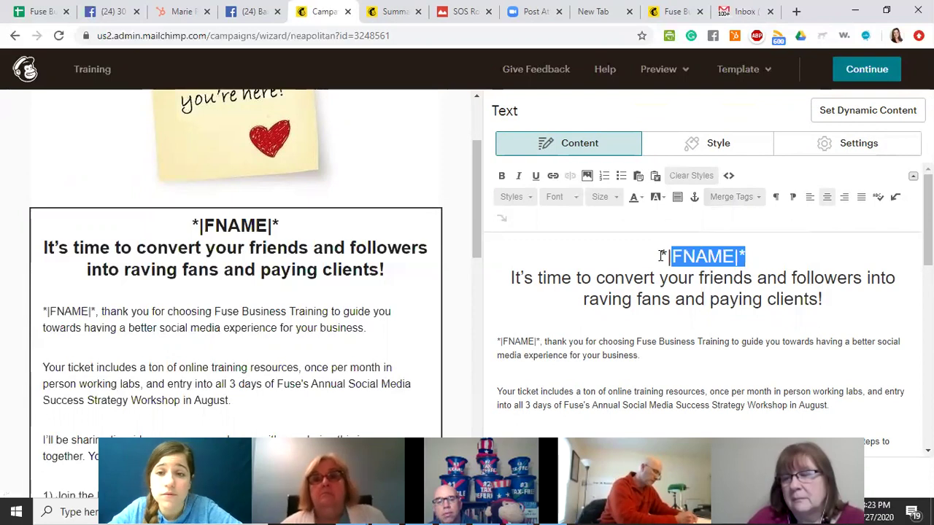
key("Delete")
key("Delete")
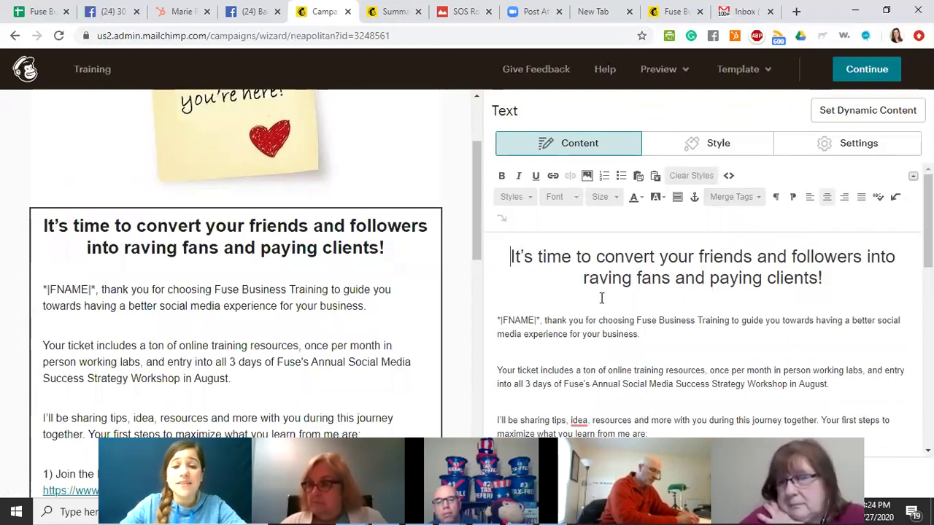
scroll(296, 308, "down", 15)
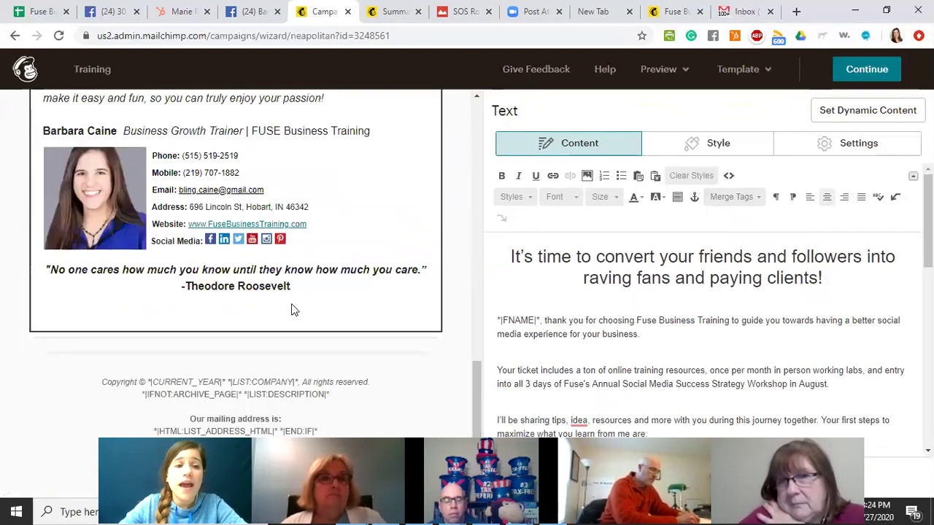
scroll(337, 209, "up", 6)
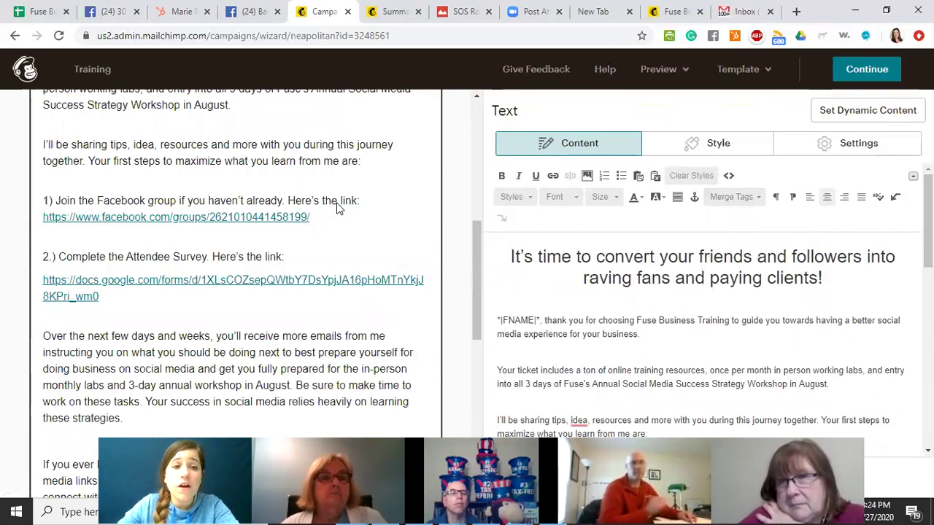
scroll(321, 241, "down", 4)
scroll(319, 232, "up", 15)
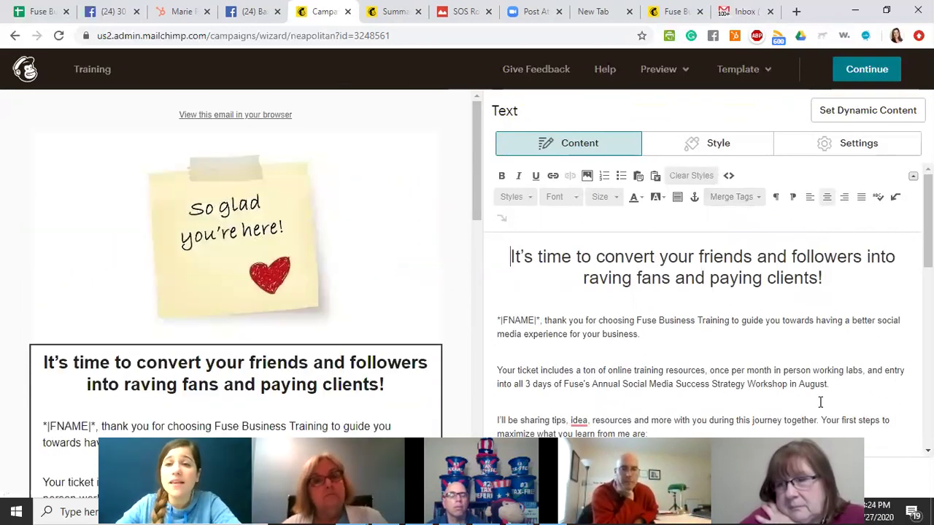
Add an empty line above the 'It's time to convert…' heading in the main text block.
left_click(768, 87)
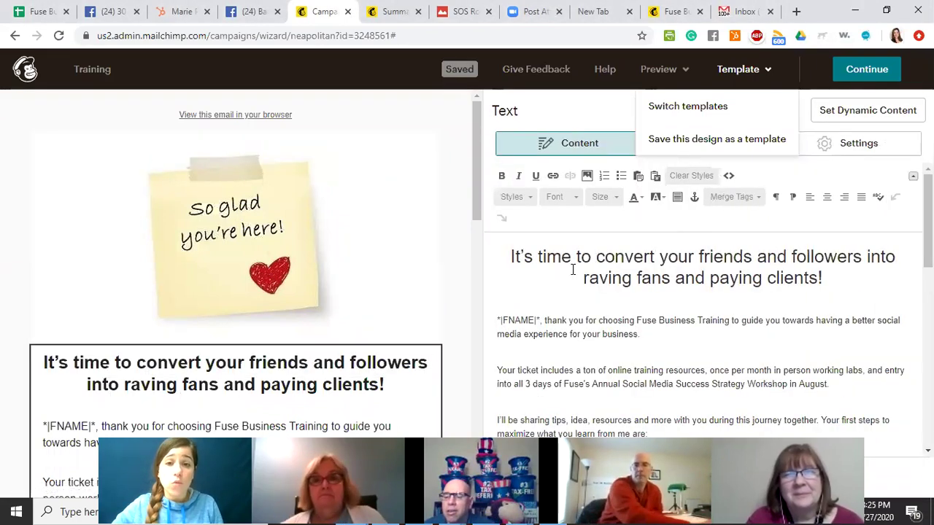
key("Return")
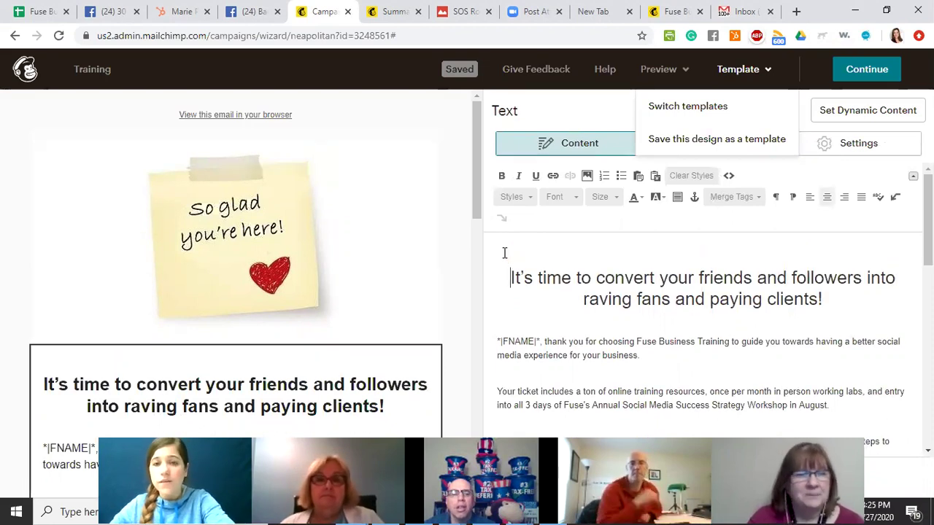
left_click(504, 252)
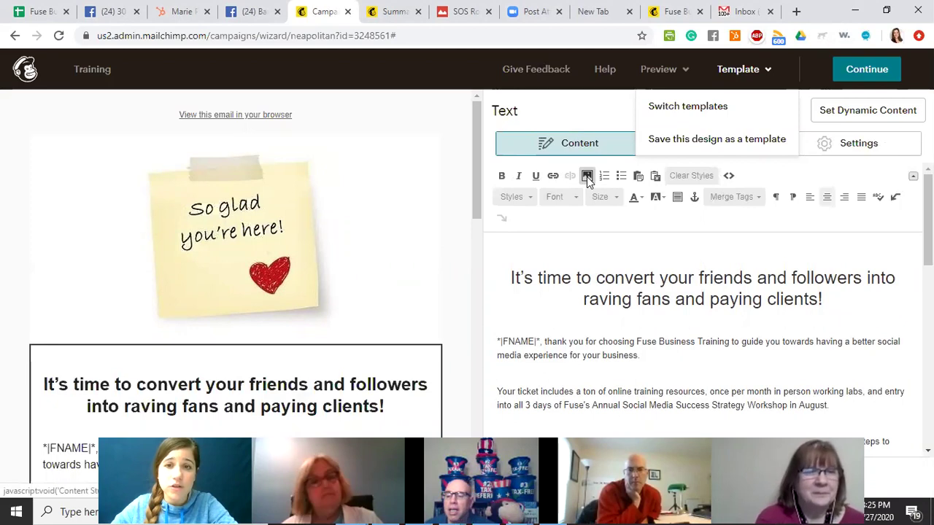
left_click(588, 178)
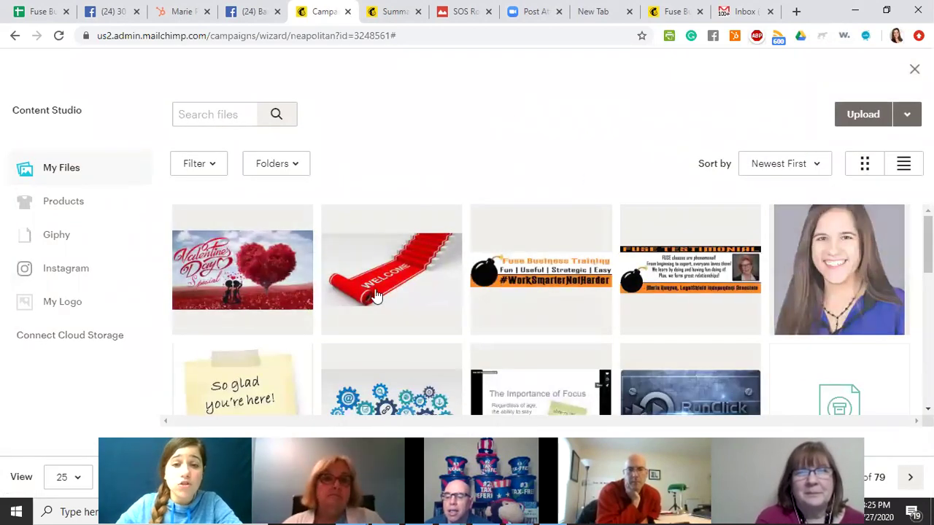
scroll(401, 299, "down", 2)
scroll(399, 308, "up", 2)
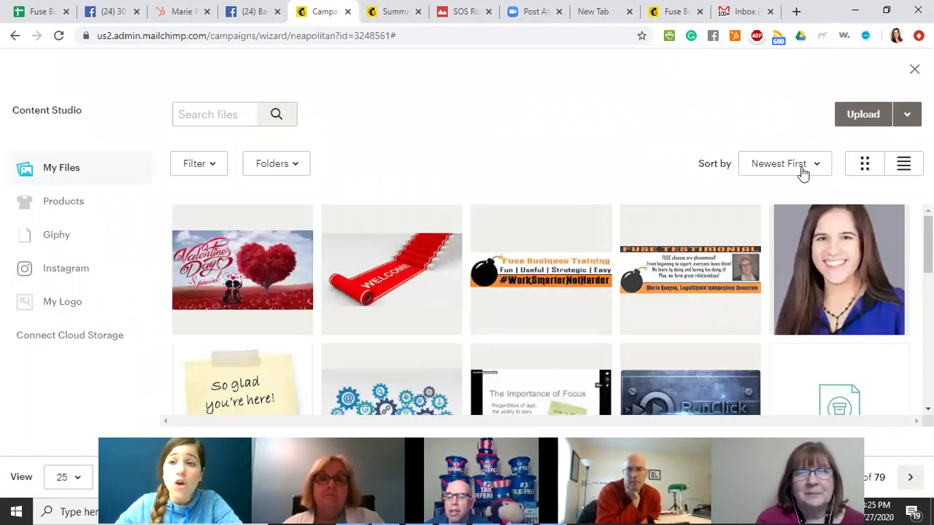
left_click(864, 122)
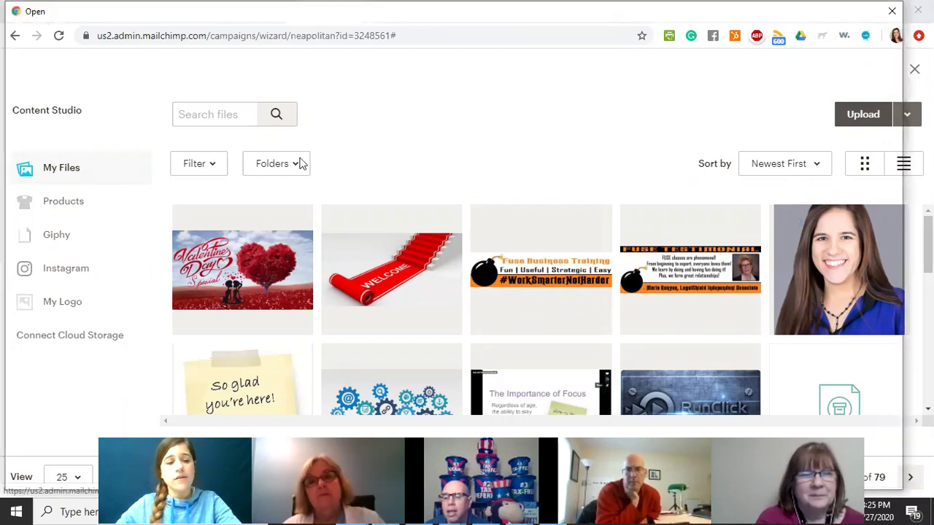
key("Escape")
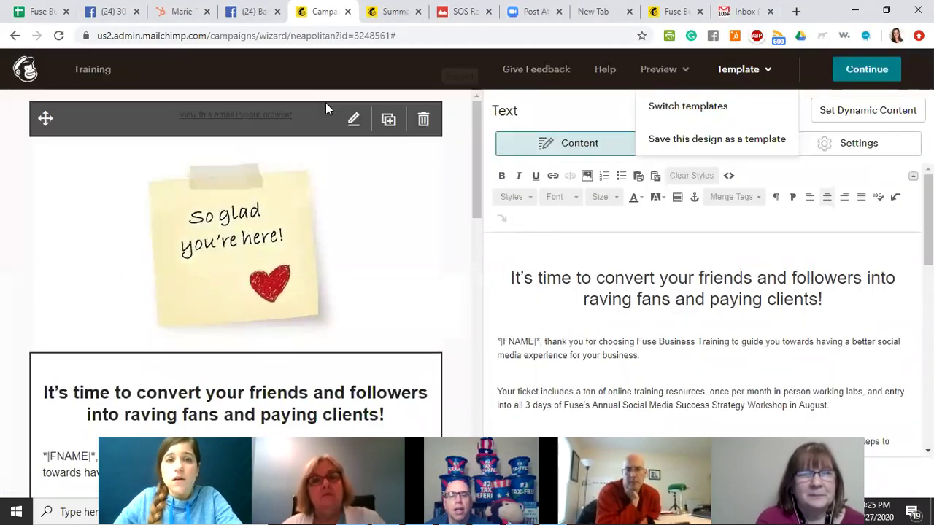